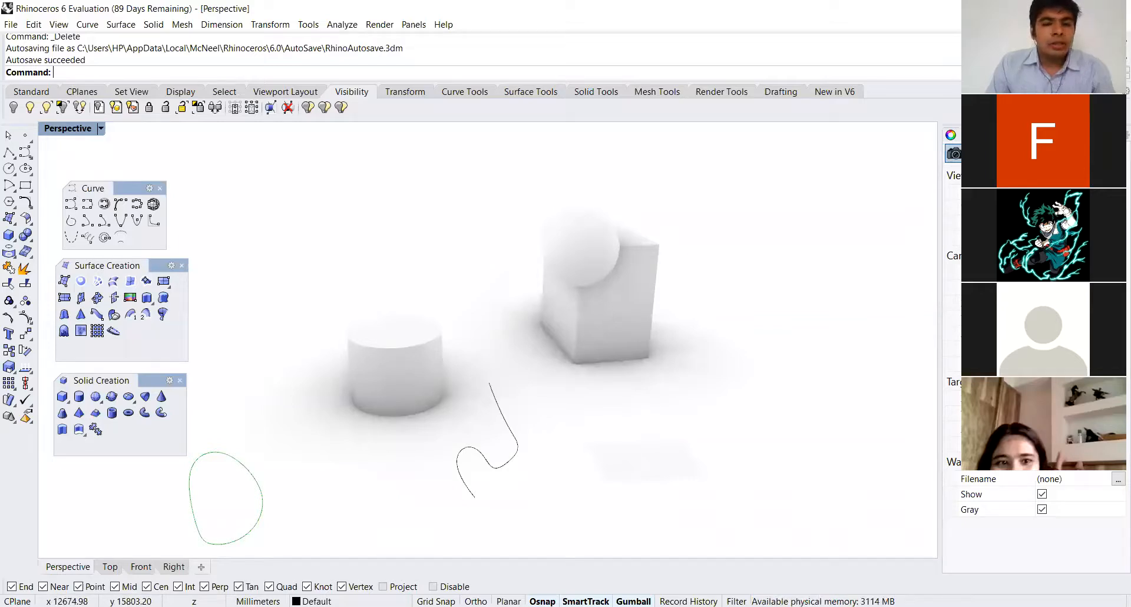
- Open the Perspective viewport's display options to view the Rendered mode settings
scroll(547, 219, down, 2)
scroll(447, 419, up, 2)
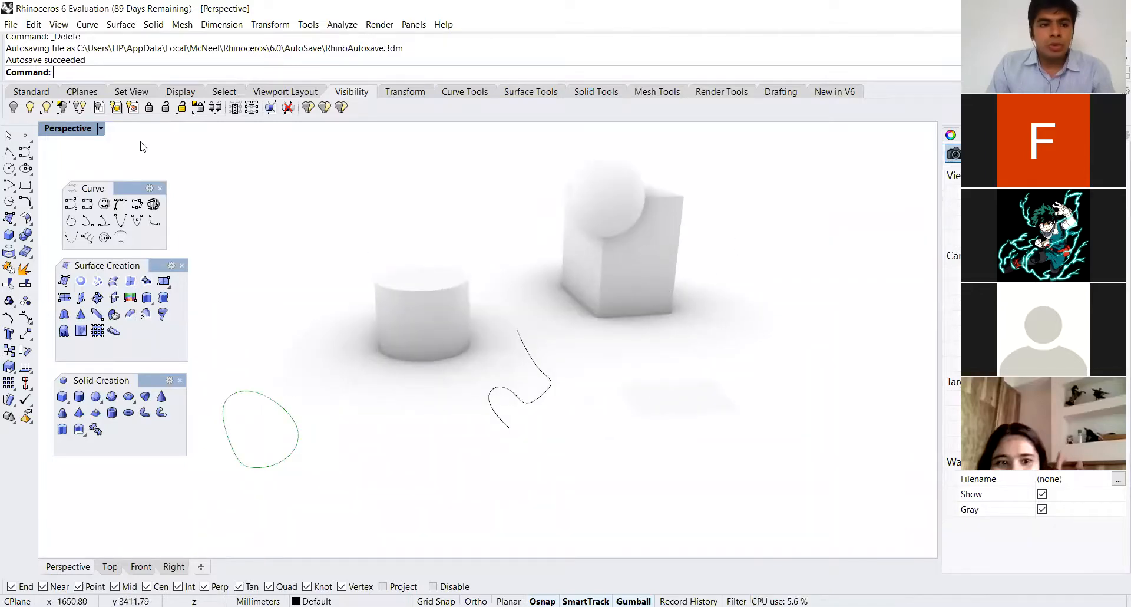
click(100, 128)
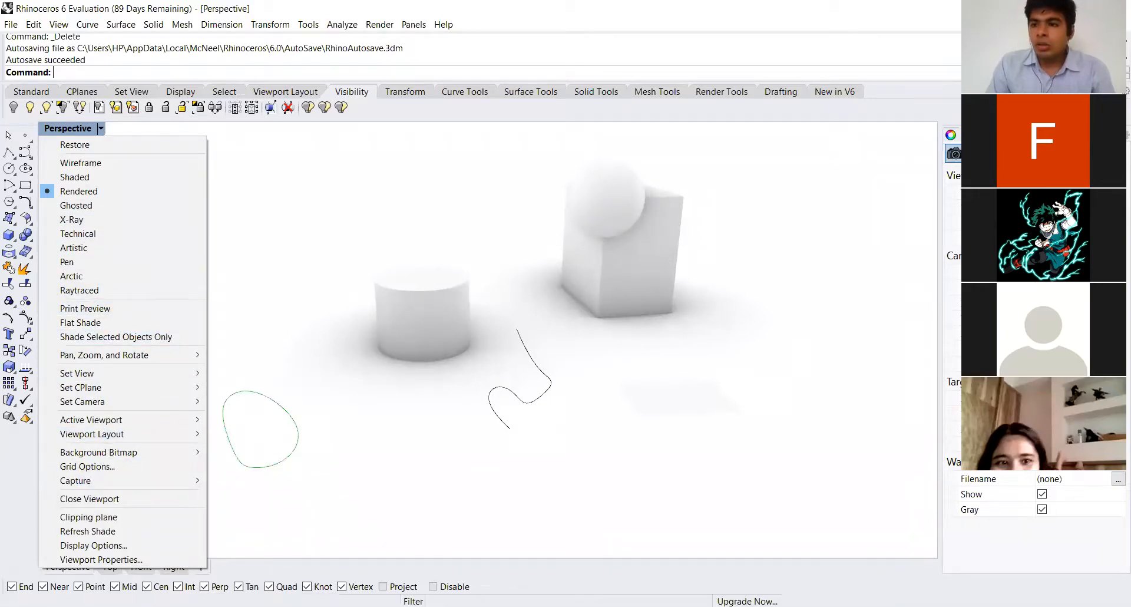
click(93, 545)
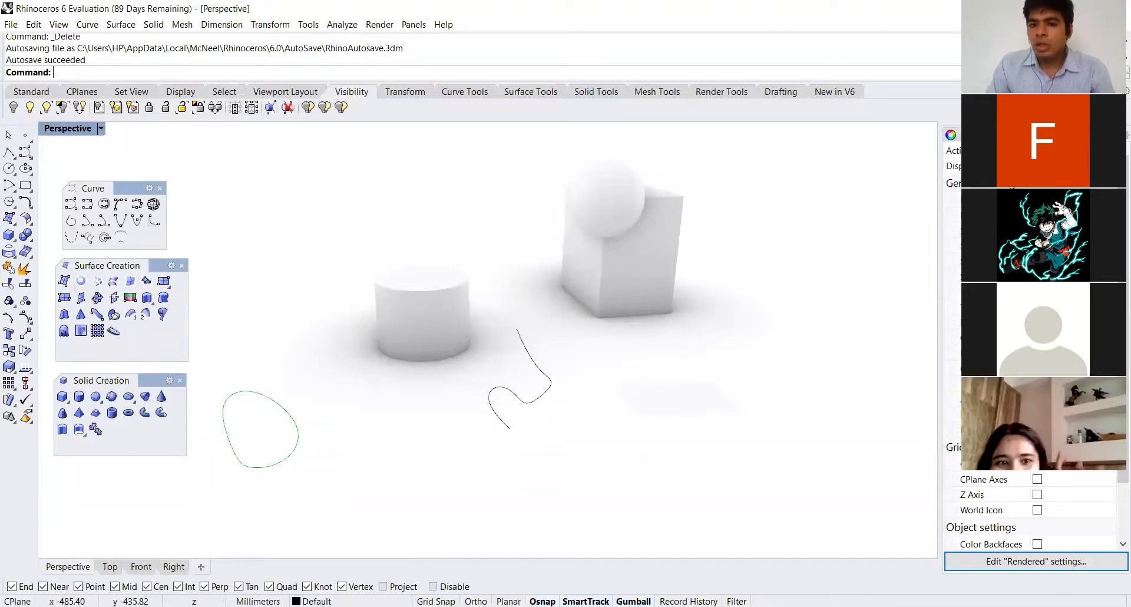
click(101, 129)
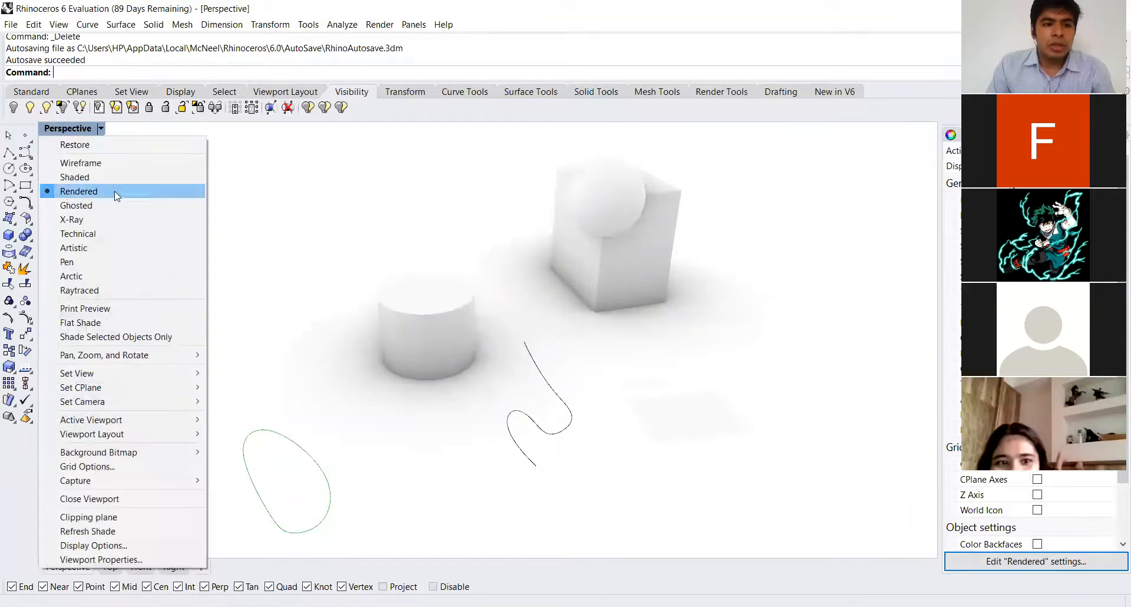
- Give Layer 04 a Plaster material with a magenta colour (R 242, G 25, B 255)
click(645, 251)
click(645, 251)
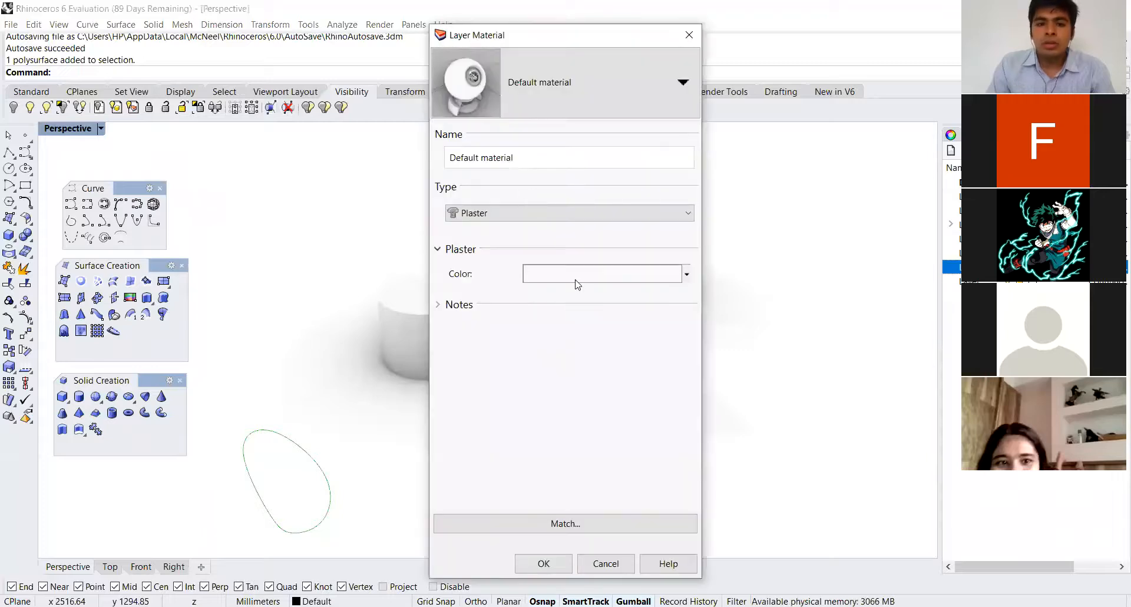
click(601, 274)
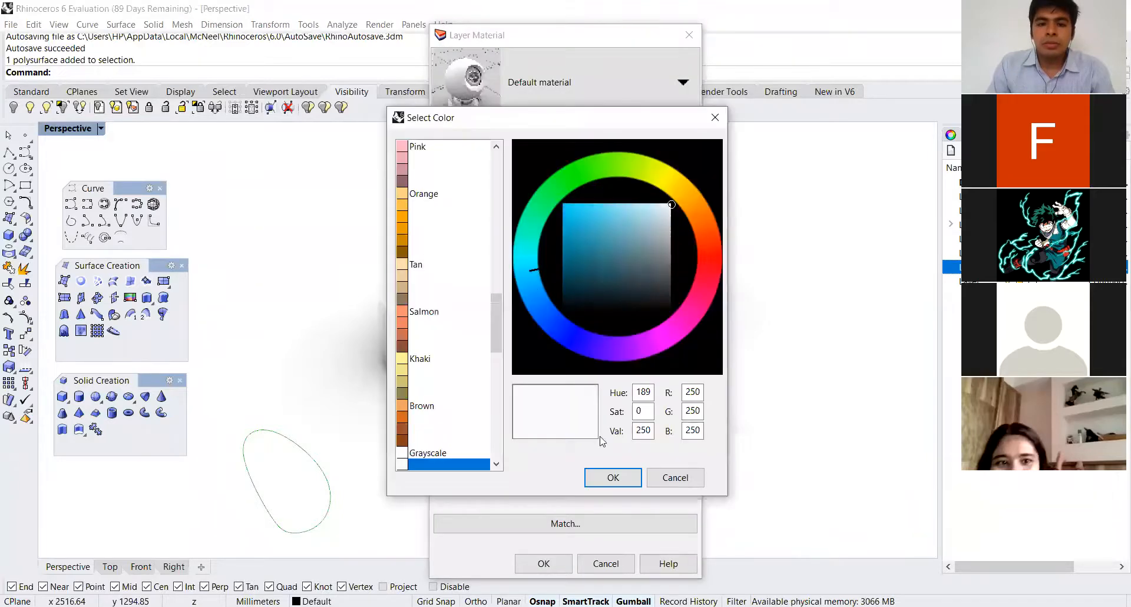
click(611, 475)
drag(621, 30, 791, 7)
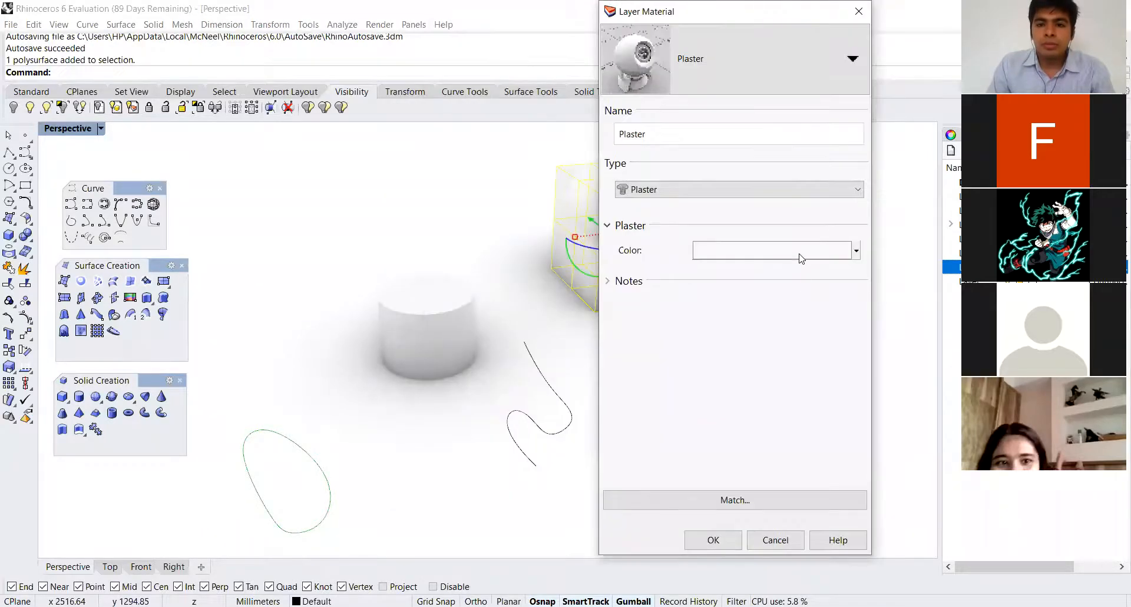
click(801, 256)
click(656, 333)
click(590, 251)
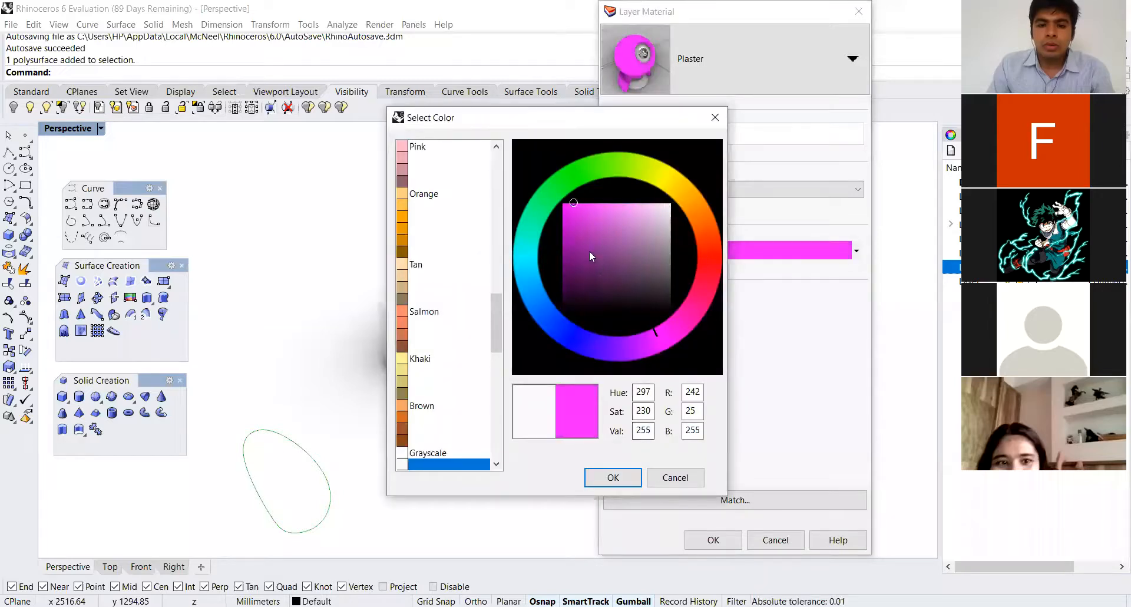
click(612, 477)
click(721, 537)
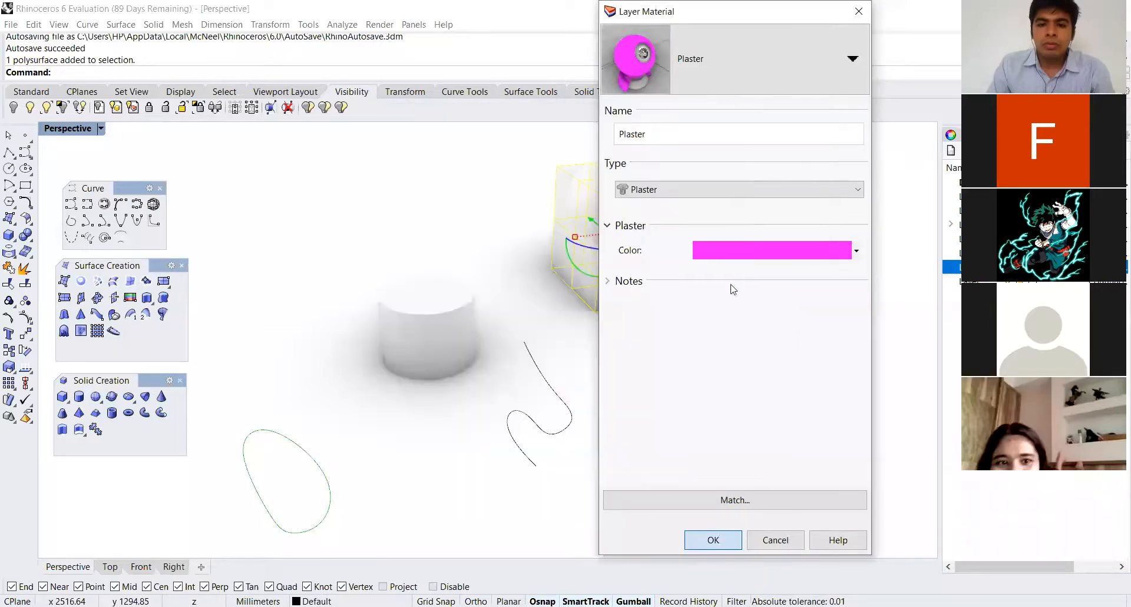
- Assign the box behind the sphere to Layer 04
scroll(722, 243, up, 3)
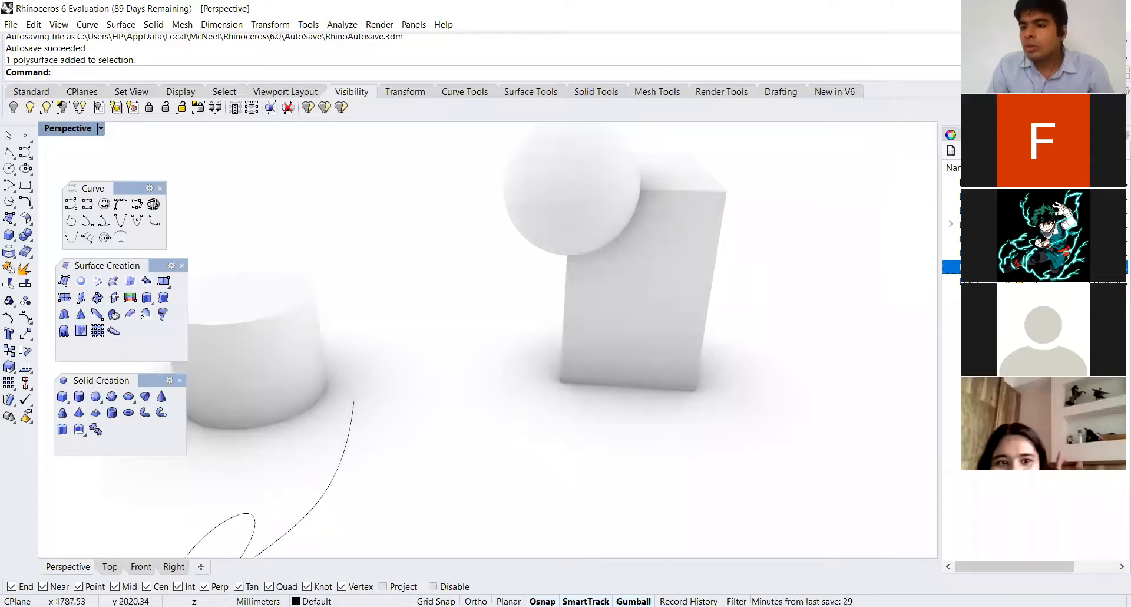
click(704, 324)
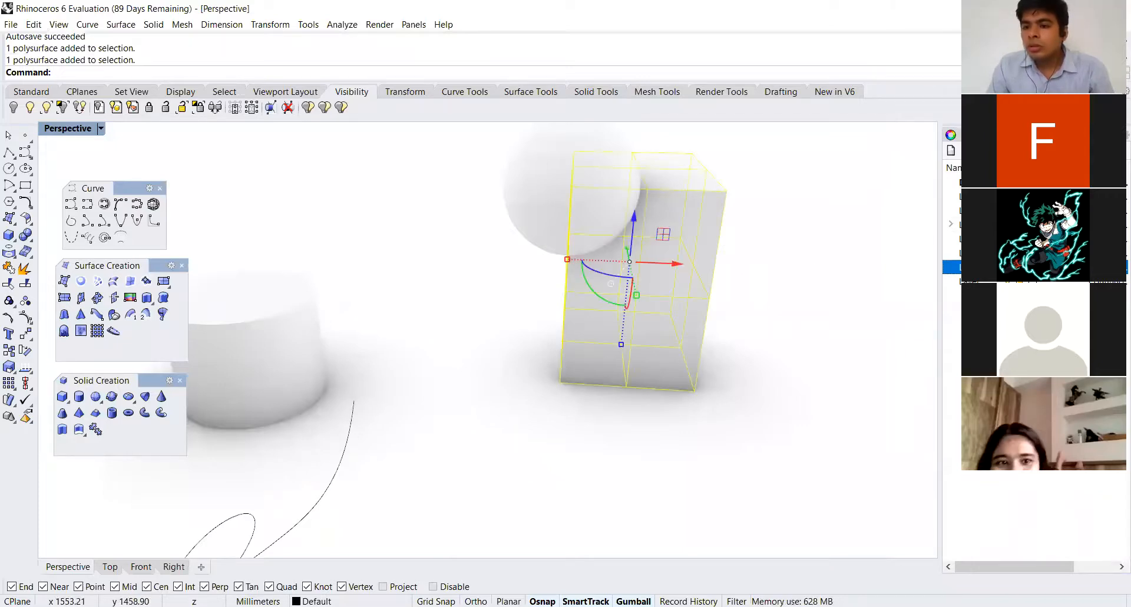
right_click(957, 267)
click(1013, 496)
click(759, 377)
right_drag(630, 341, 659, 307)
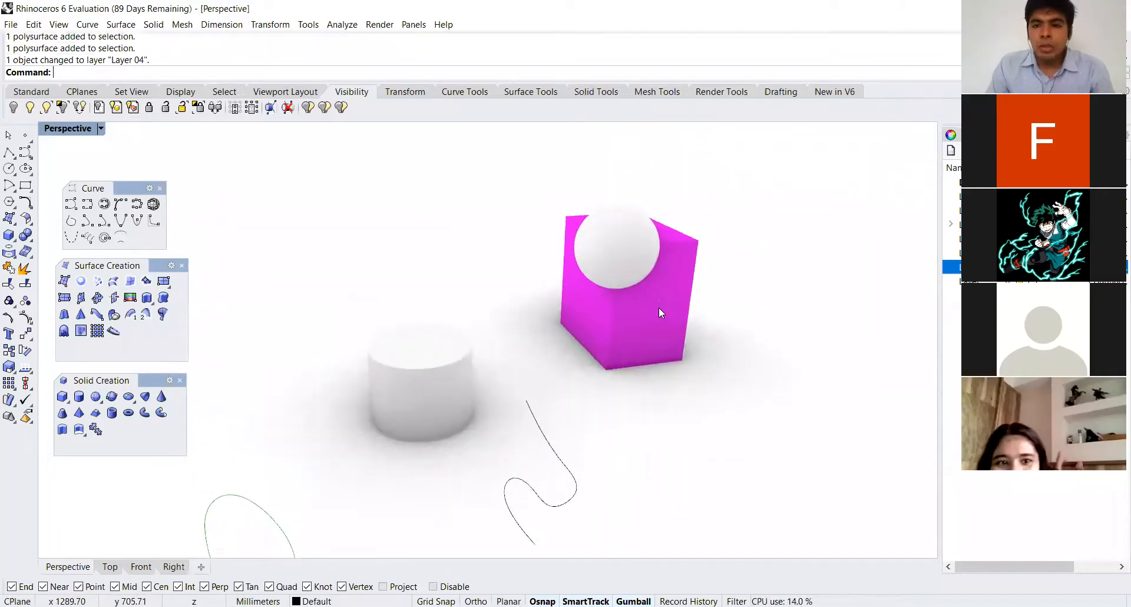
- Set the Perspective viewport to Shaded display mode and view the objects from another angle
scroll(465, 329, down, 4)
scroll(475, 324, up, 2)
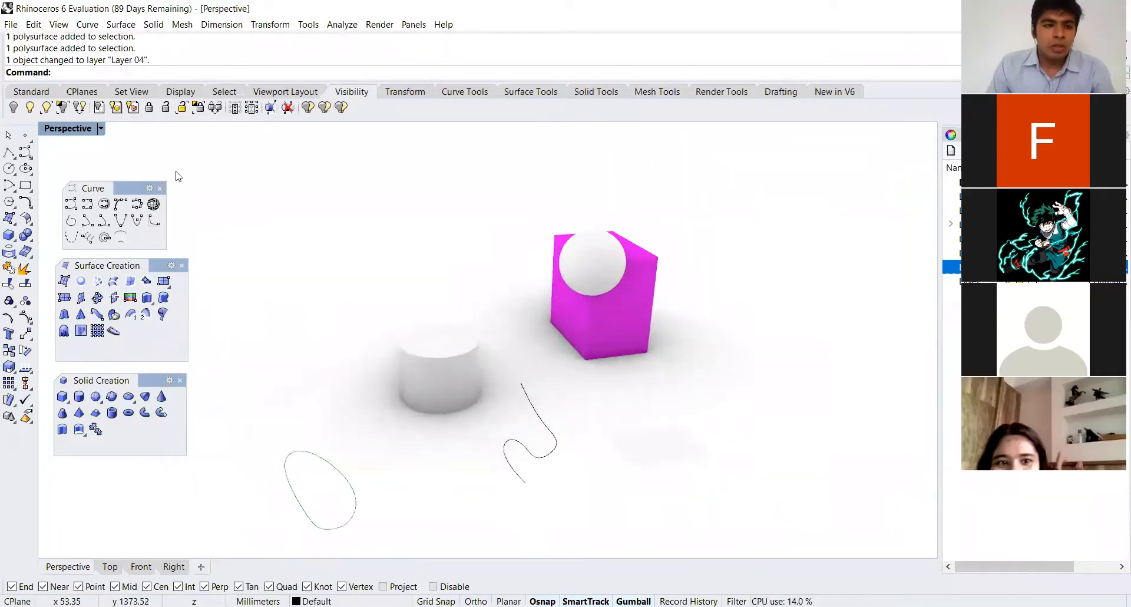
click(102, 128)
click(114, 177)
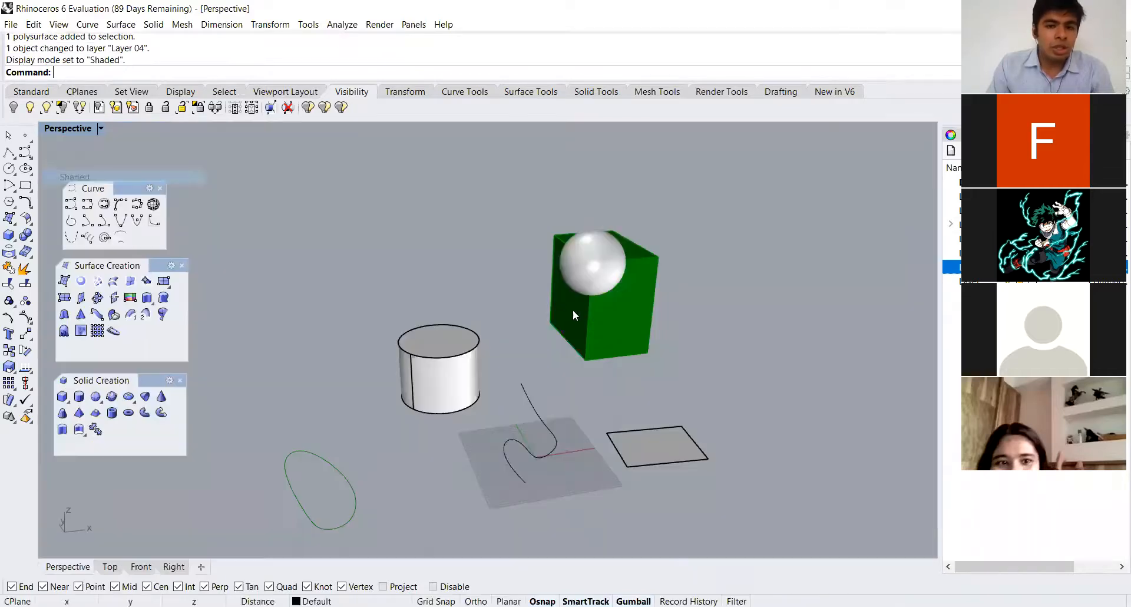
right_drag(572, 310, 563, 327)
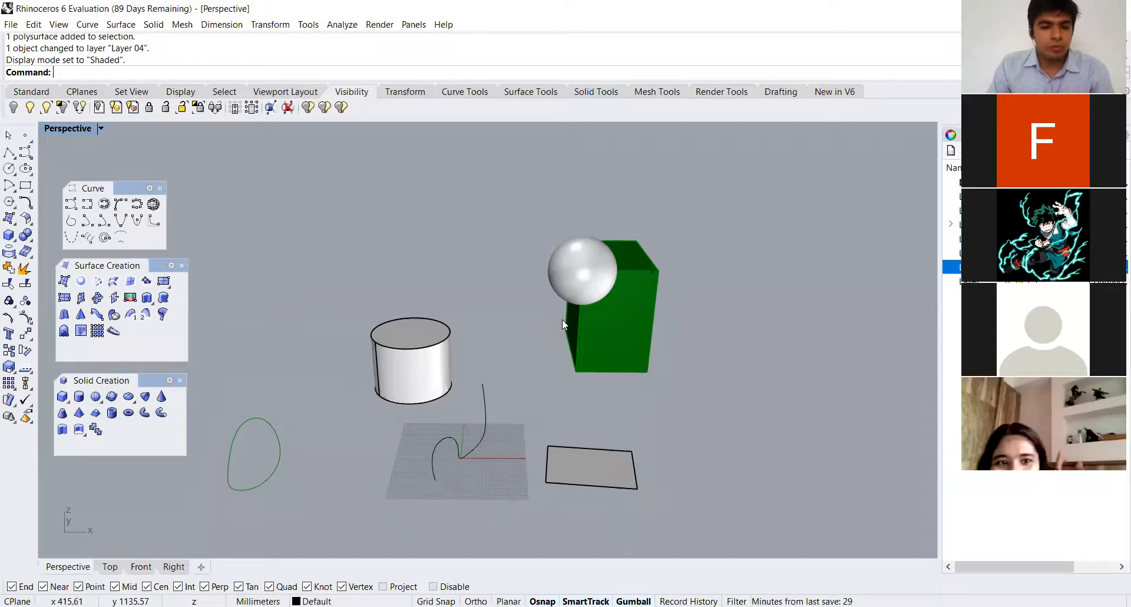
right_drag(493, 315, 519, 309)
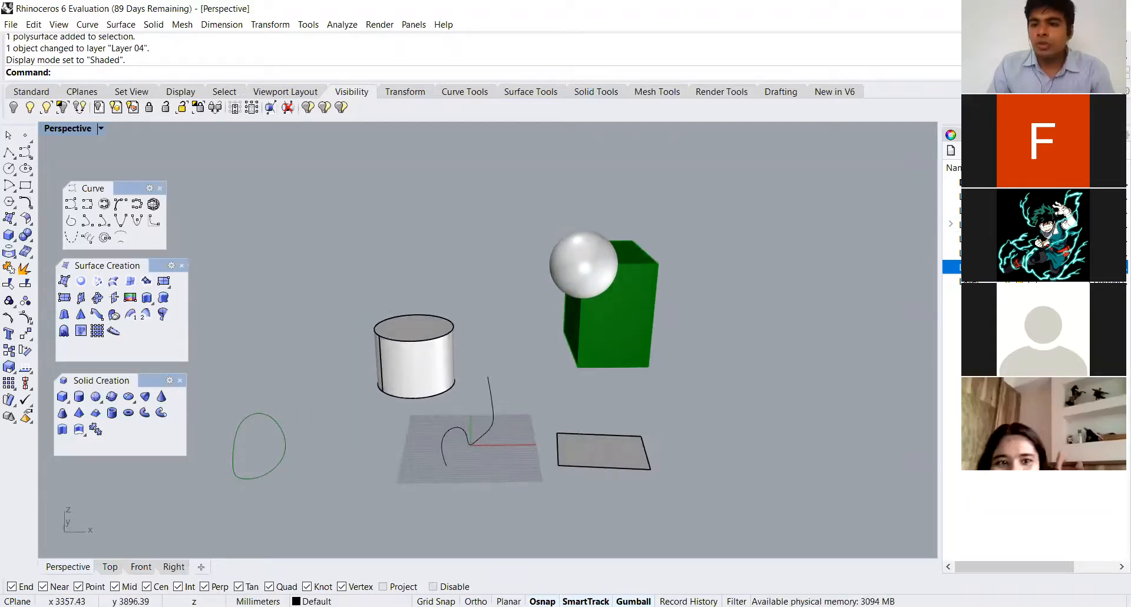
- Assign the cylinder to Layer 01 and clear the selection
click(401, 361)
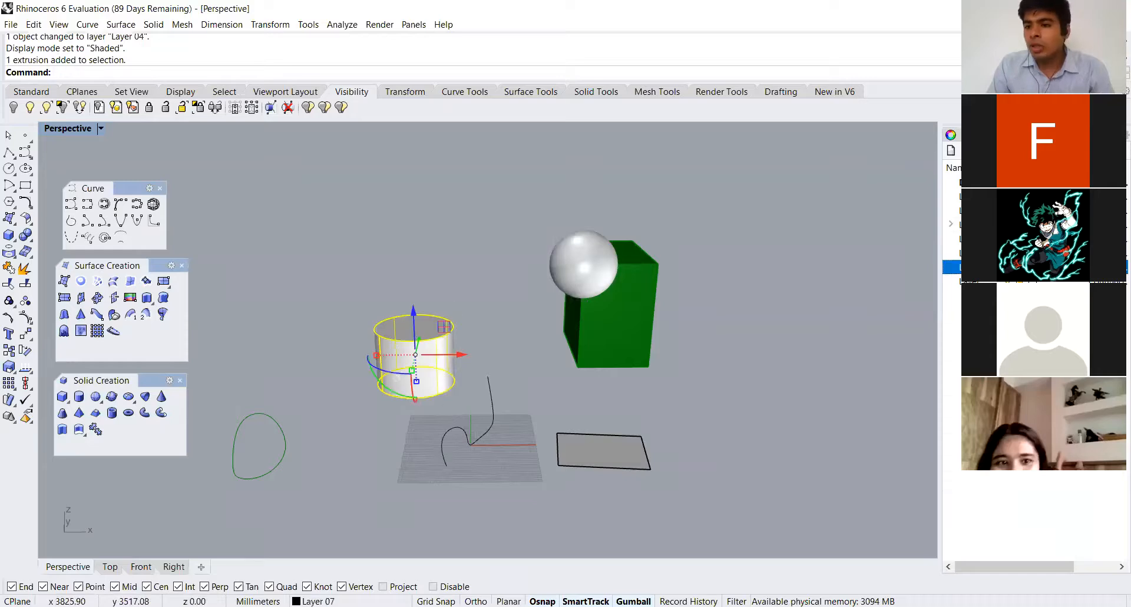
right_click(966, 196)
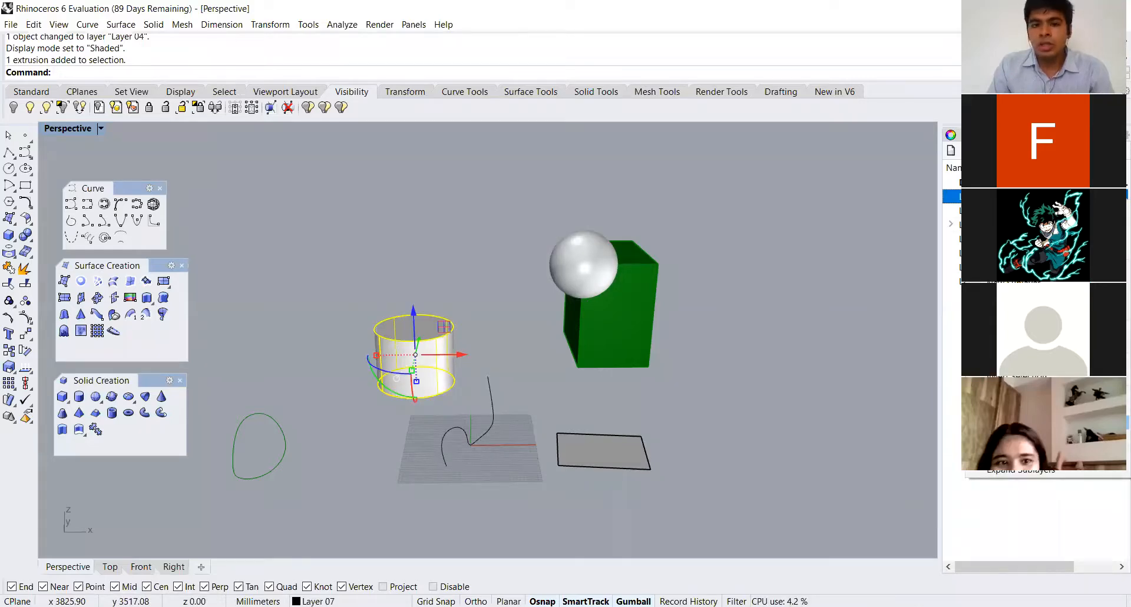
click(1046, 422)
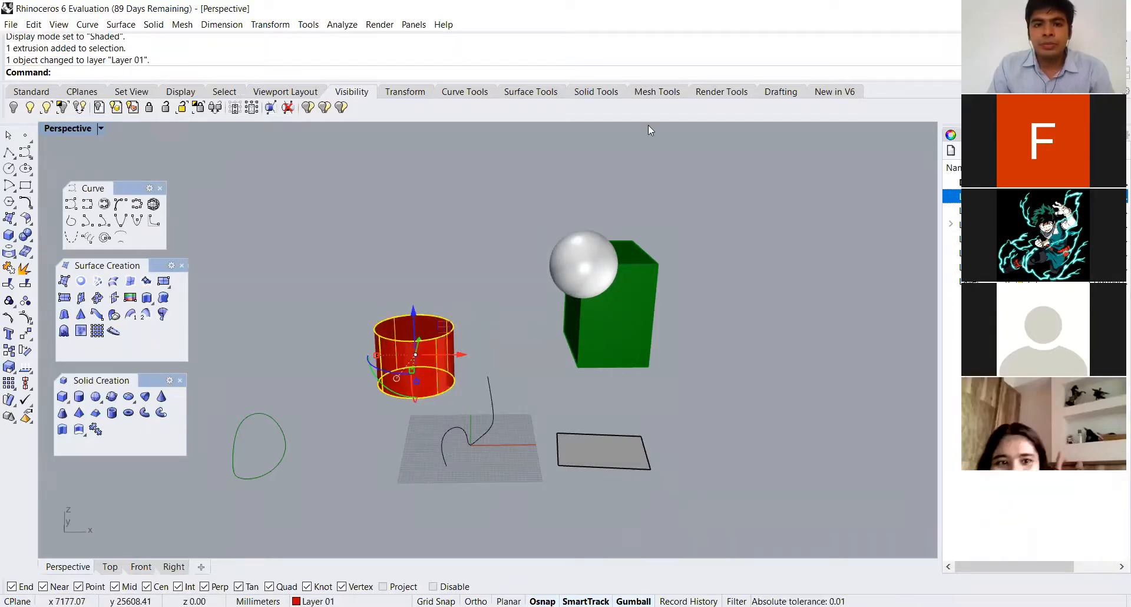
click(479, 239)
right_drag(542, 215, 661, 327)
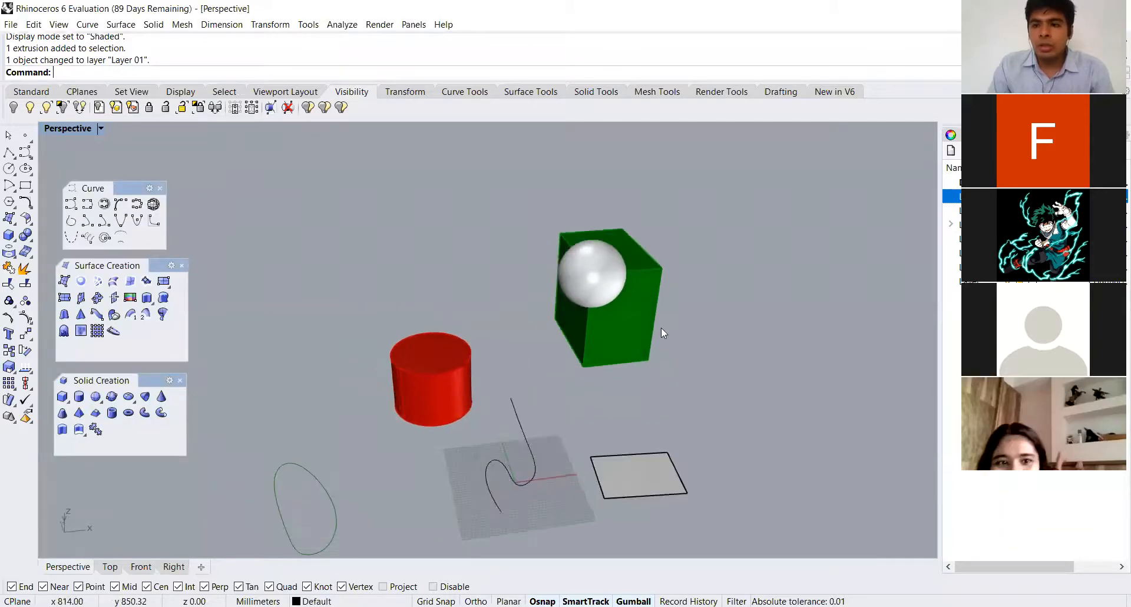
- Move the floating Curve toolbar slightly farther away from the Surface Creation toolbar
scroll(661, 328, up, 2)
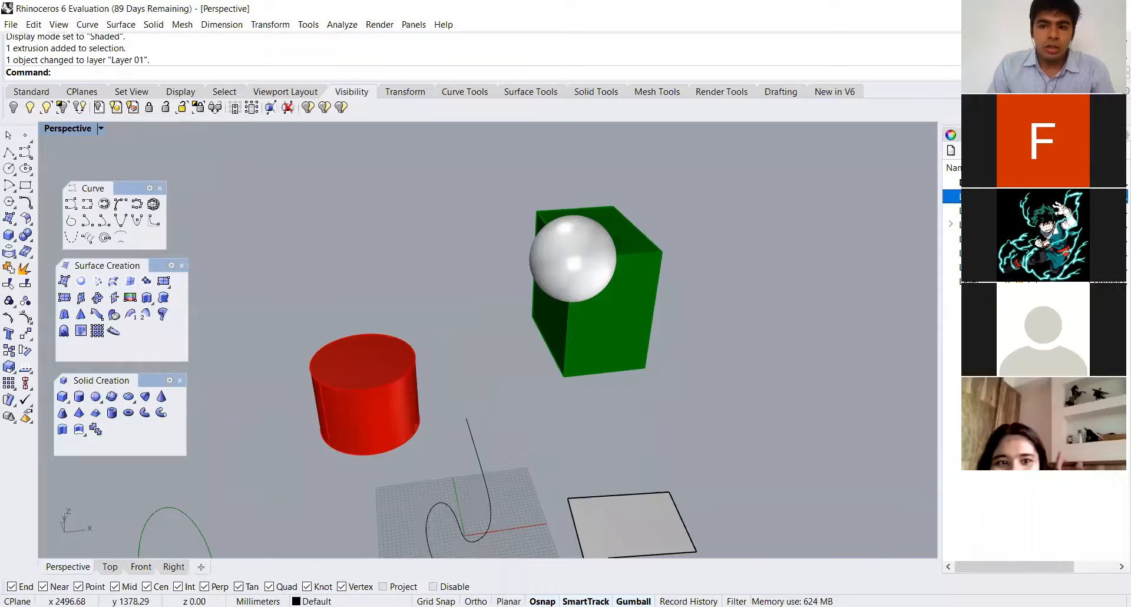
scroll(603, 343, down, 4)
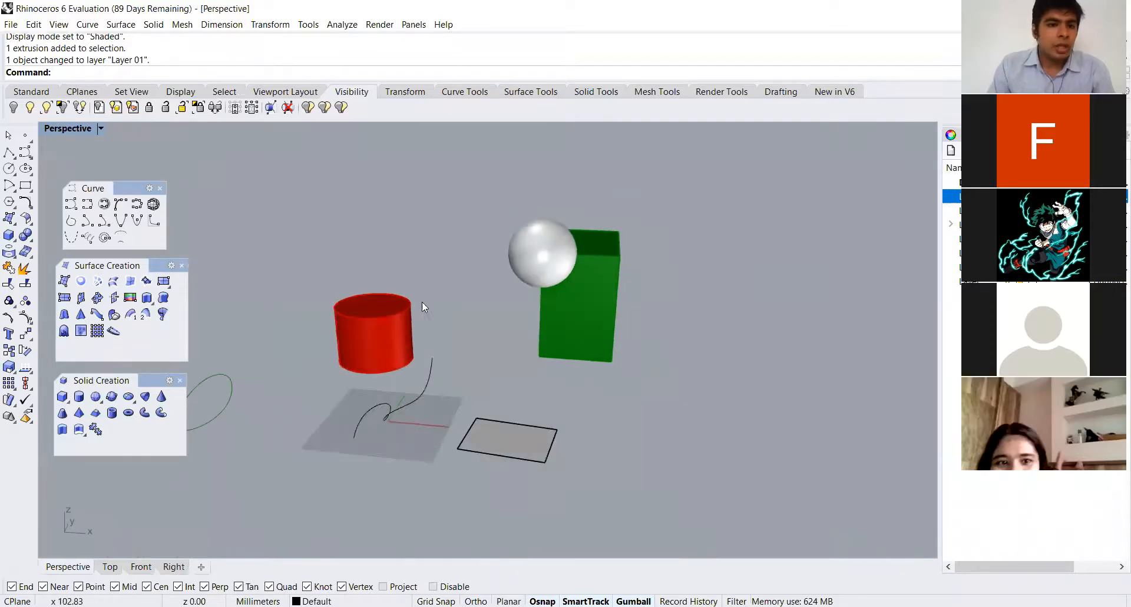
right_drag(422, 307, 417, 347)
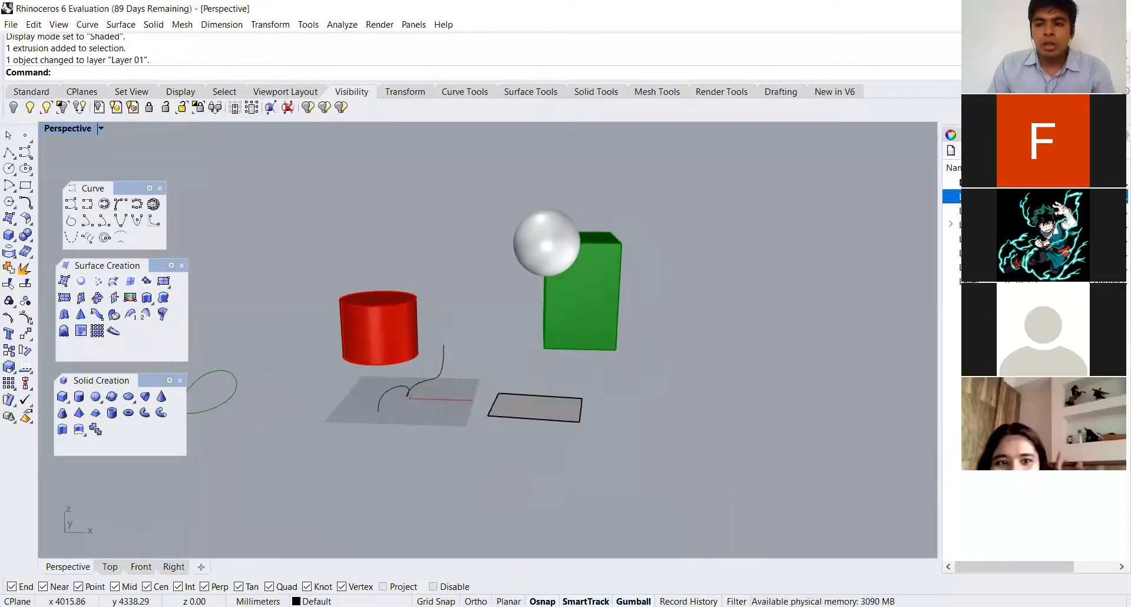
drag(1042, 565, 1076, 567)
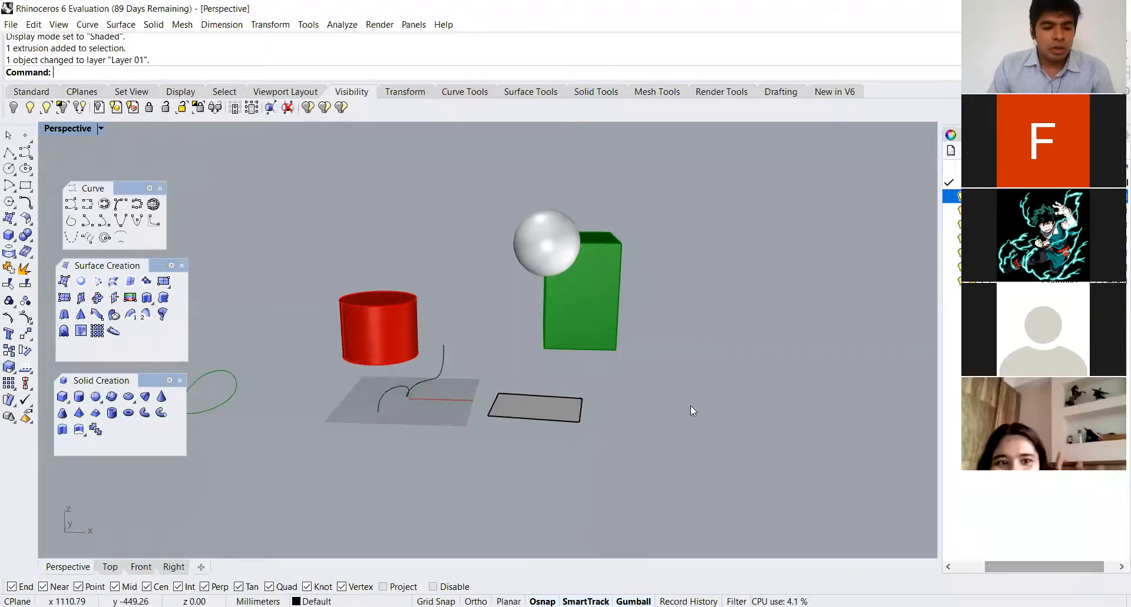
right_drag(702, 363, 716, 401)
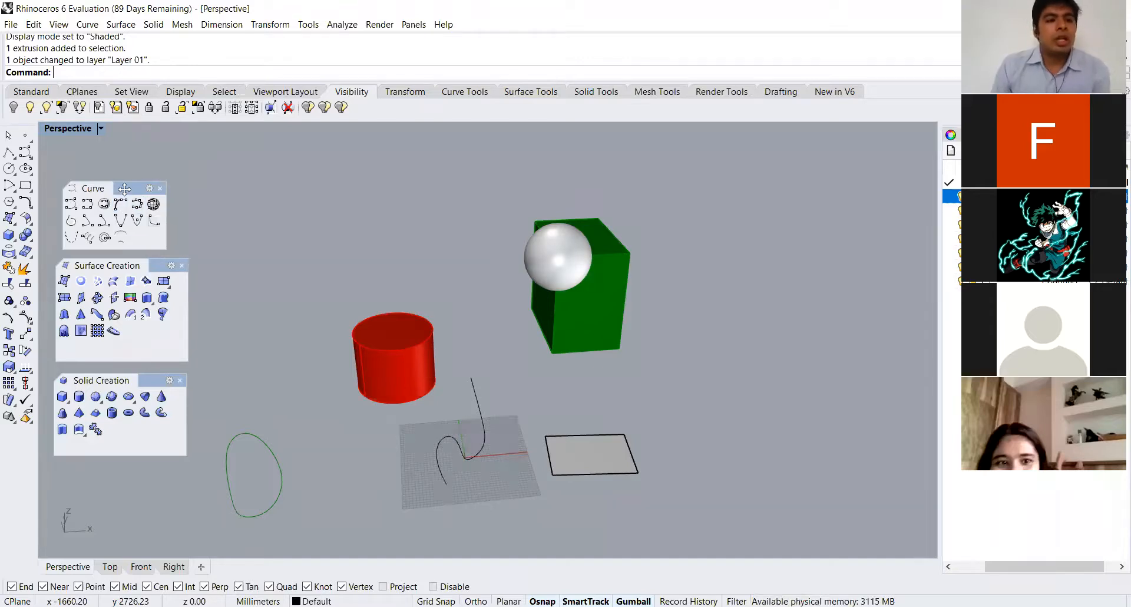
drag(126, 187, 126, 163)
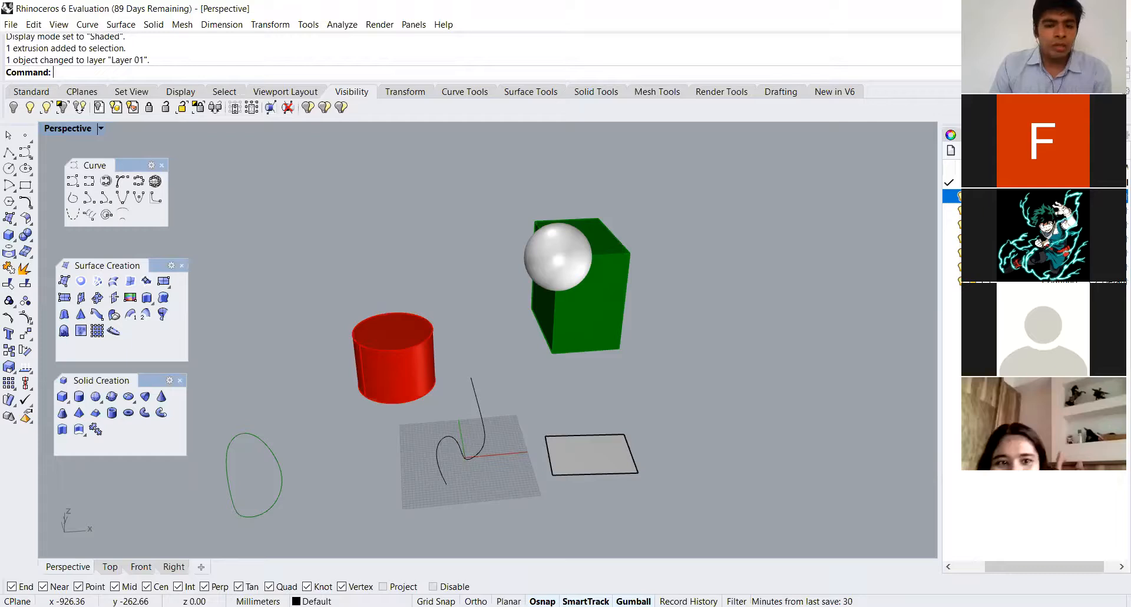
- Examine the box, sphere, cylinder, curves and rectangular surface in Shaded mode from several angles
right_drag(502, 388, 454, 394)
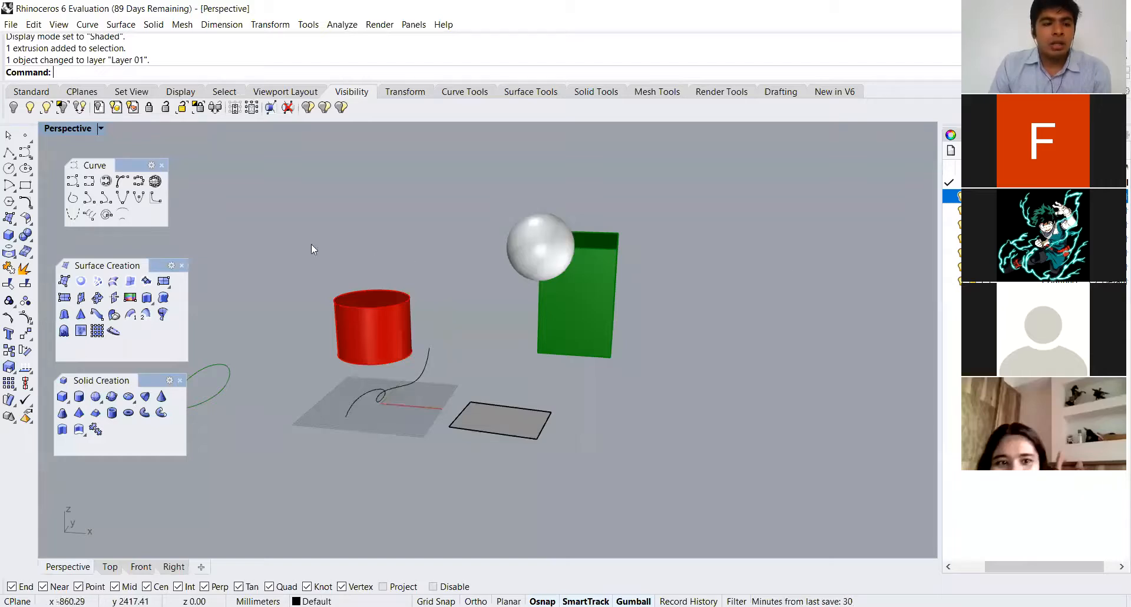
right_drag(304, 264, 352, 342)
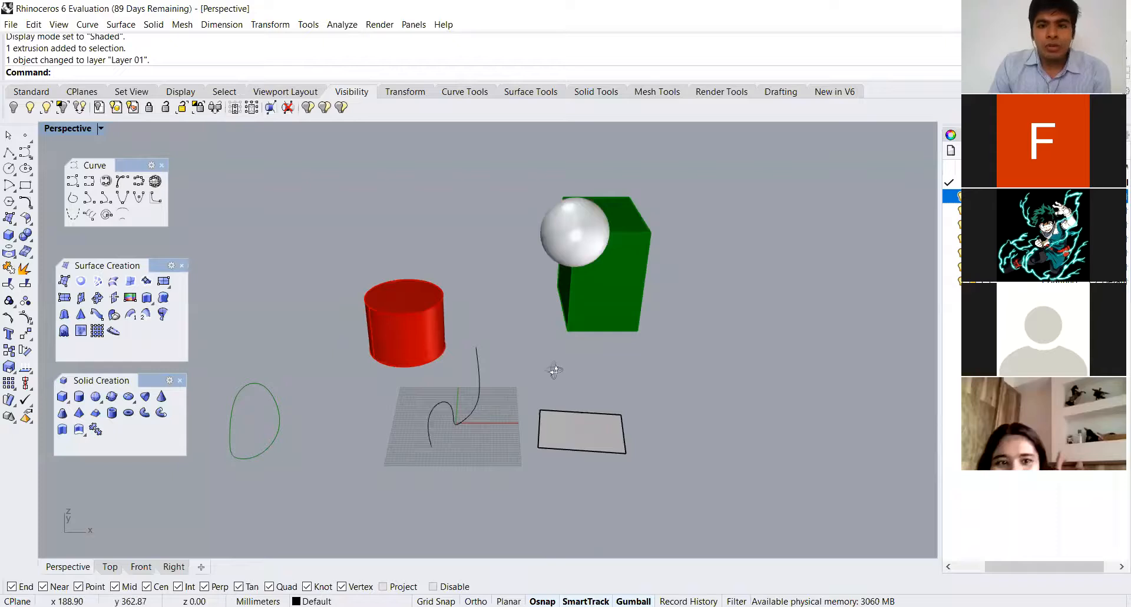
right_drag(553, 368, 288, 302)
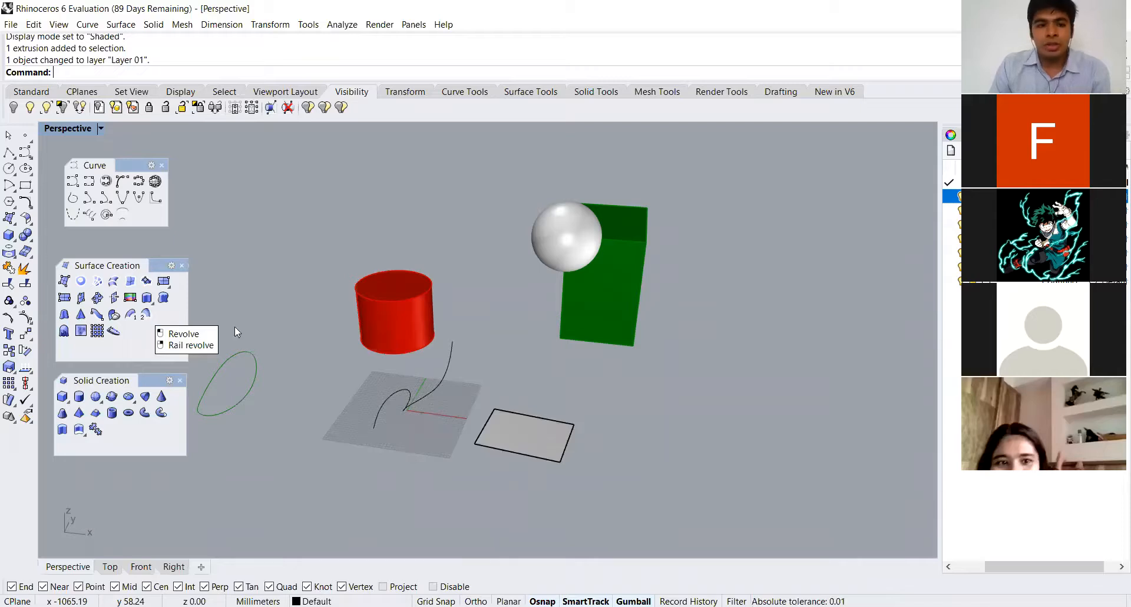
mouse_move(303, 332)
right_down()
mouse_move(308, 318)
mouse_move(321, 327)
right_up()
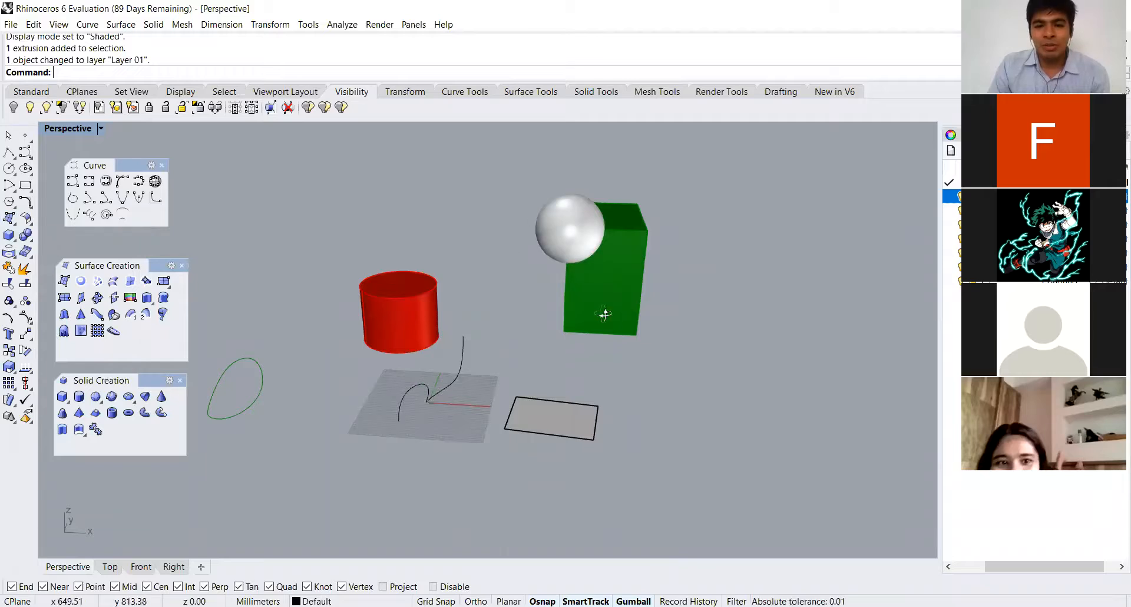
right_drag(563, 301, 543, 292)
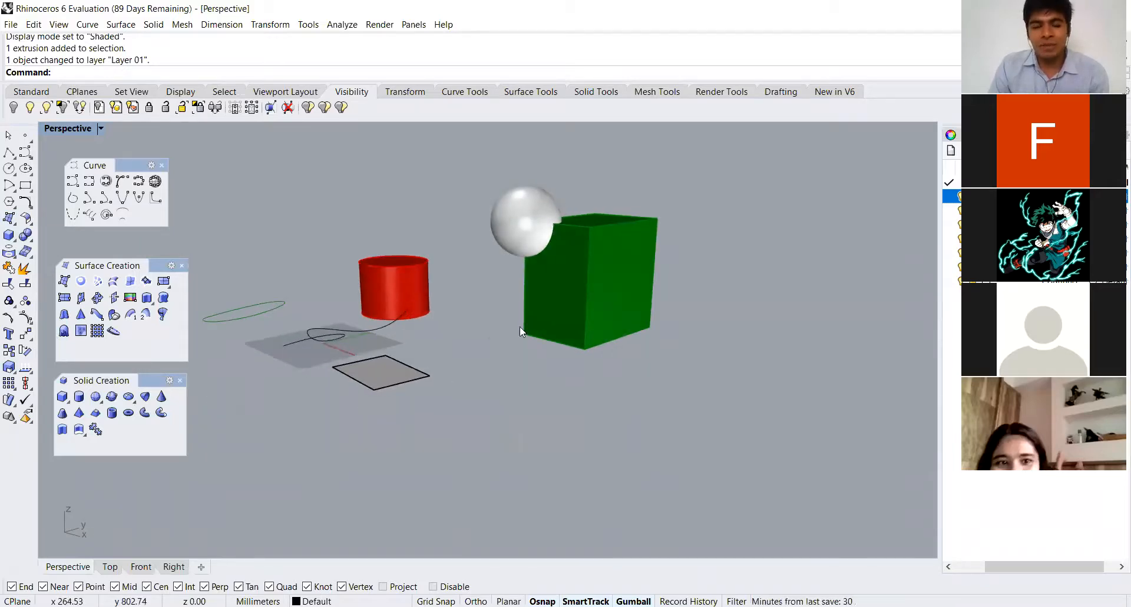
right_drag(520, 326, 525, 354)
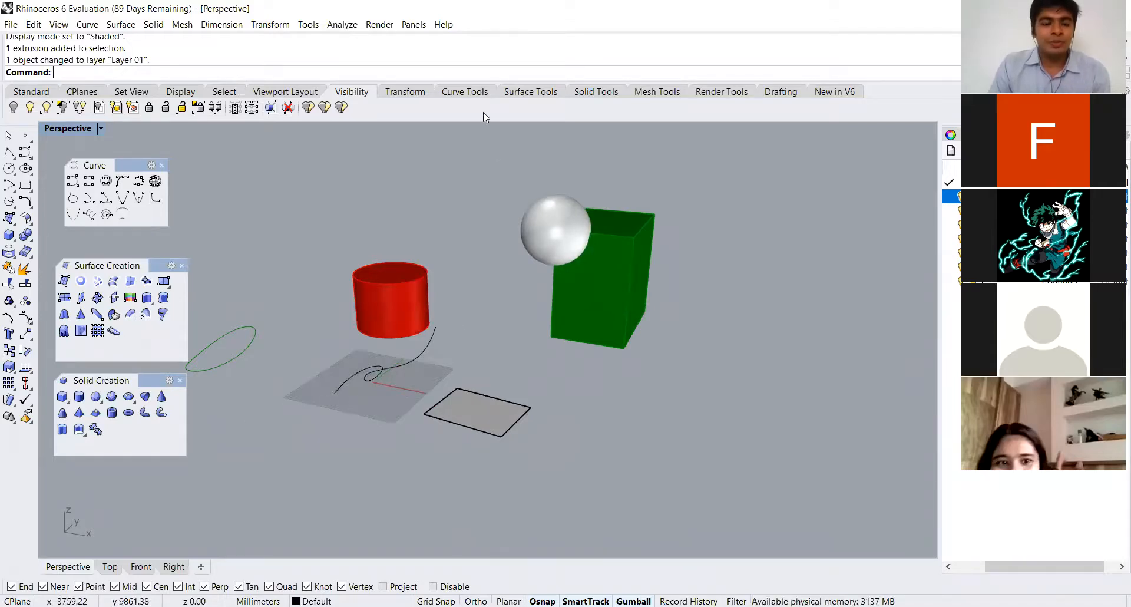
mouse_move(296, 418)
right_down()
mouse_move(328, 456)
mouse_move(348, 376)
mouse_move(360, 380)
mouse_move(310, 416)
right_up()
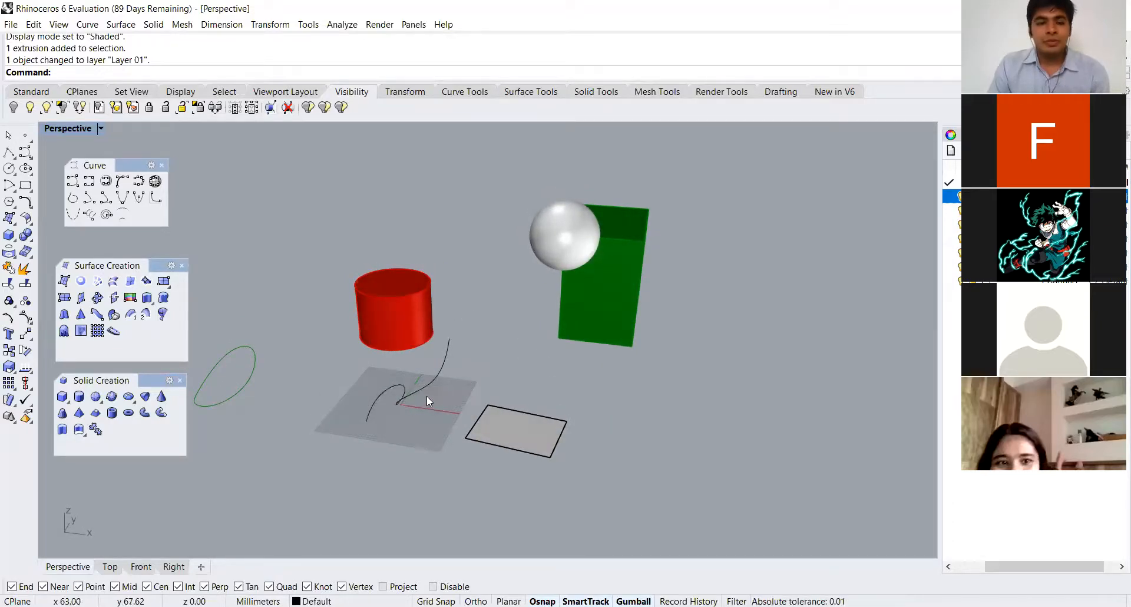
click(403, 294)
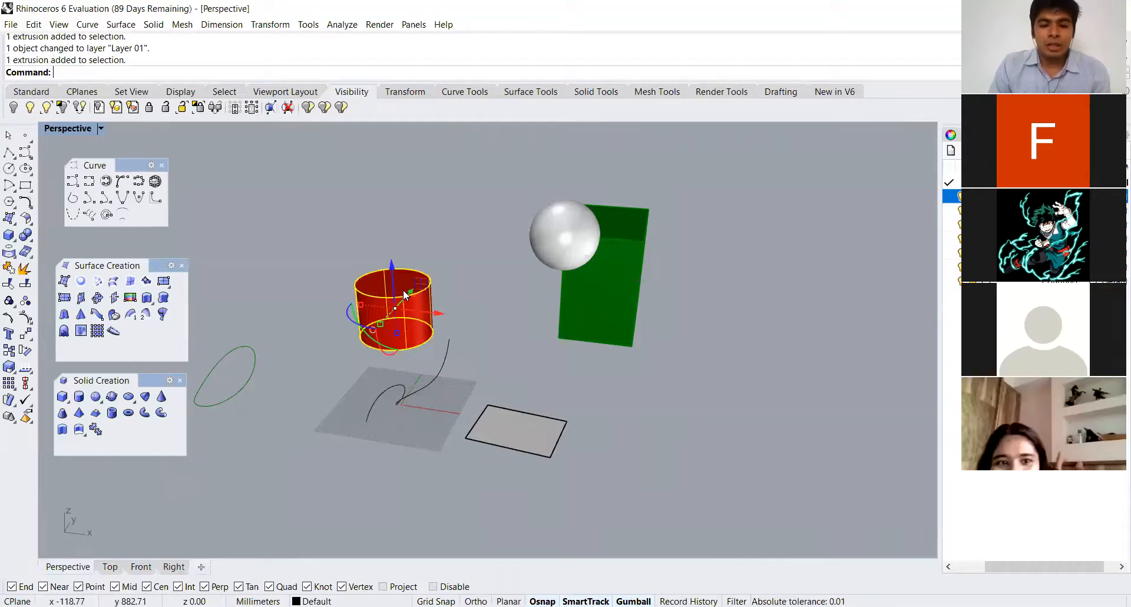
click(652, 529)
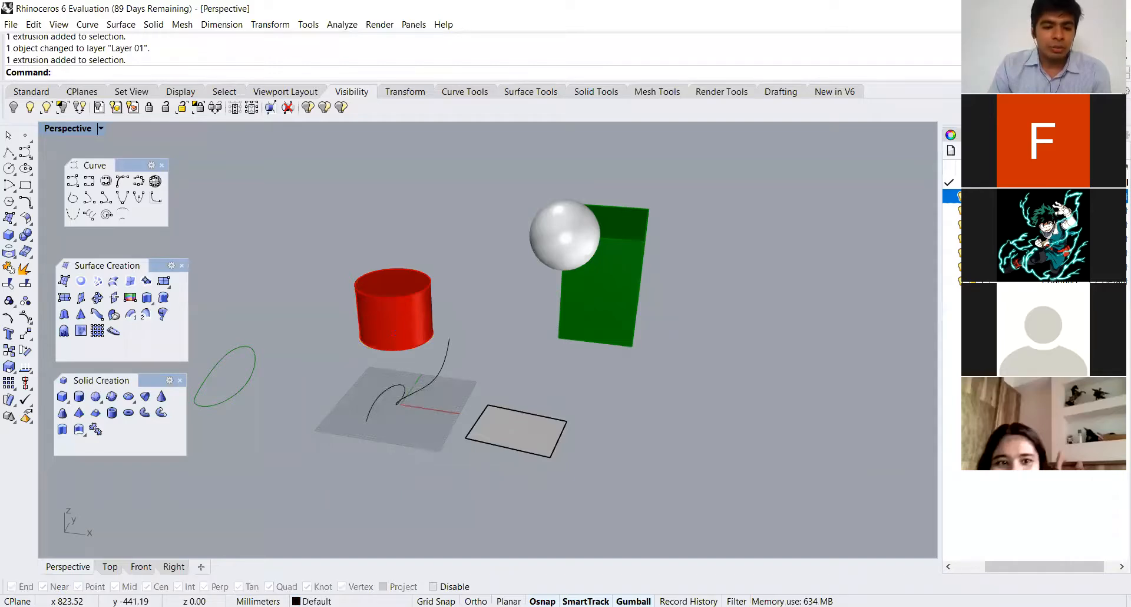
- Display the gumball on the red cylinder for inspection and clear the selection again
scroll(321, 289, down, 5)
scroll(322, 288, up, 4)
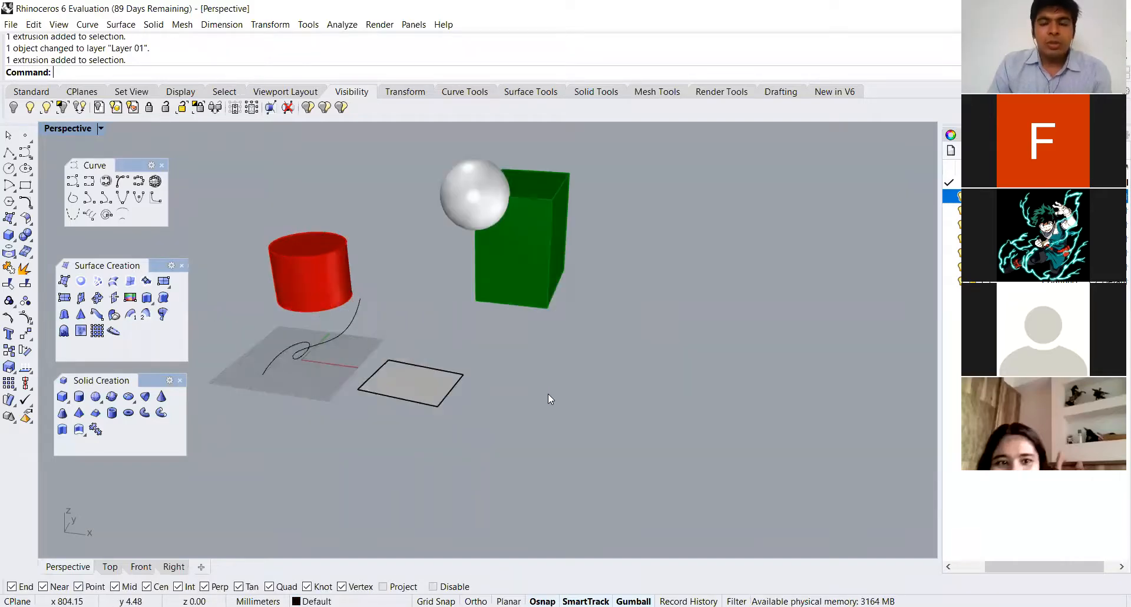
scroll(511, 316, down, 4)
scroll(462, 313, up, 2)
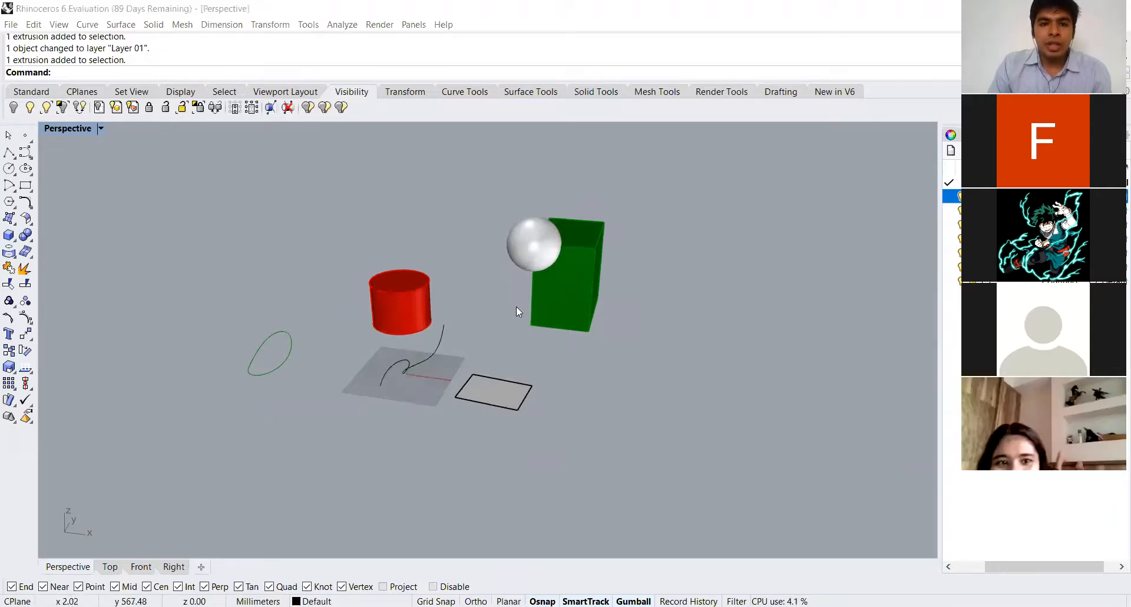
click(414, 296)
scroll(442, 292, up, 4)
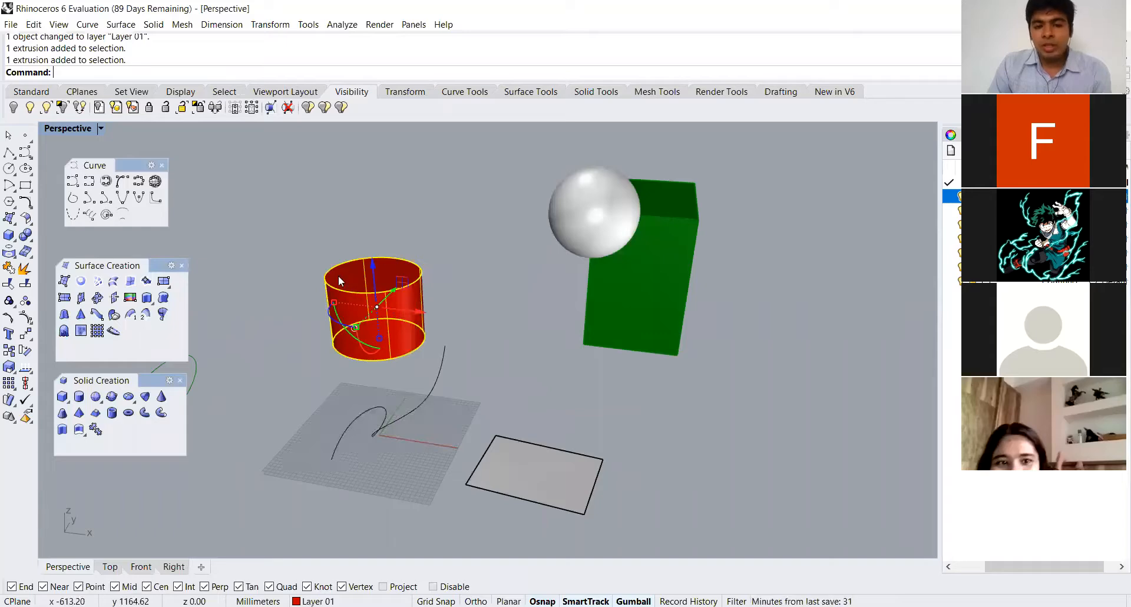
click(481, 323)
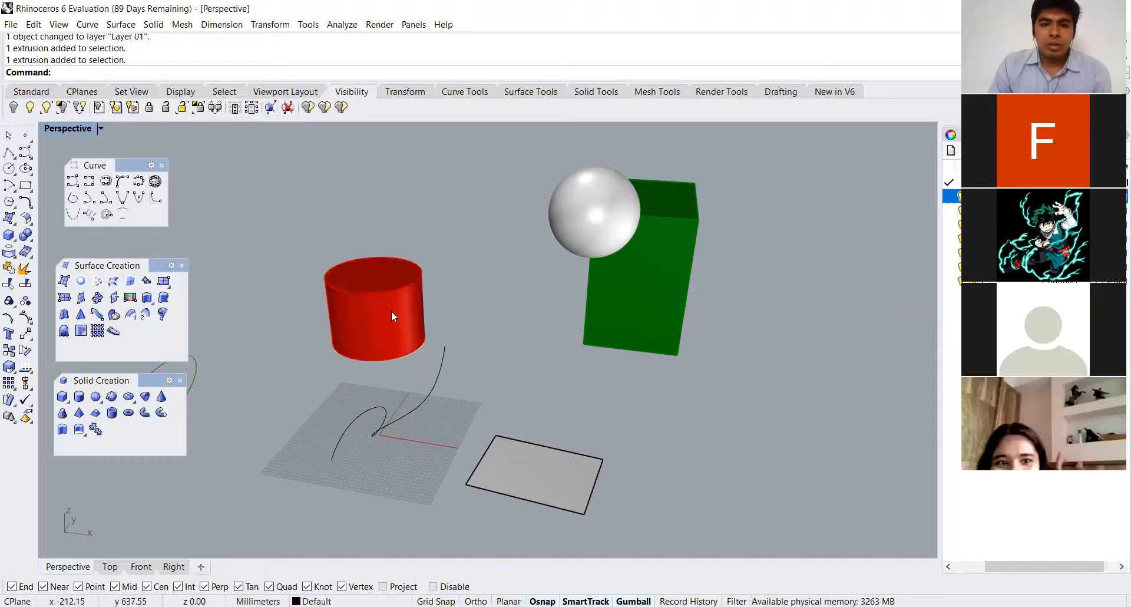
- Move the red cylinder upward and sideways with the gumball, and stretch it in height and along the Y axis
click(394, 293)
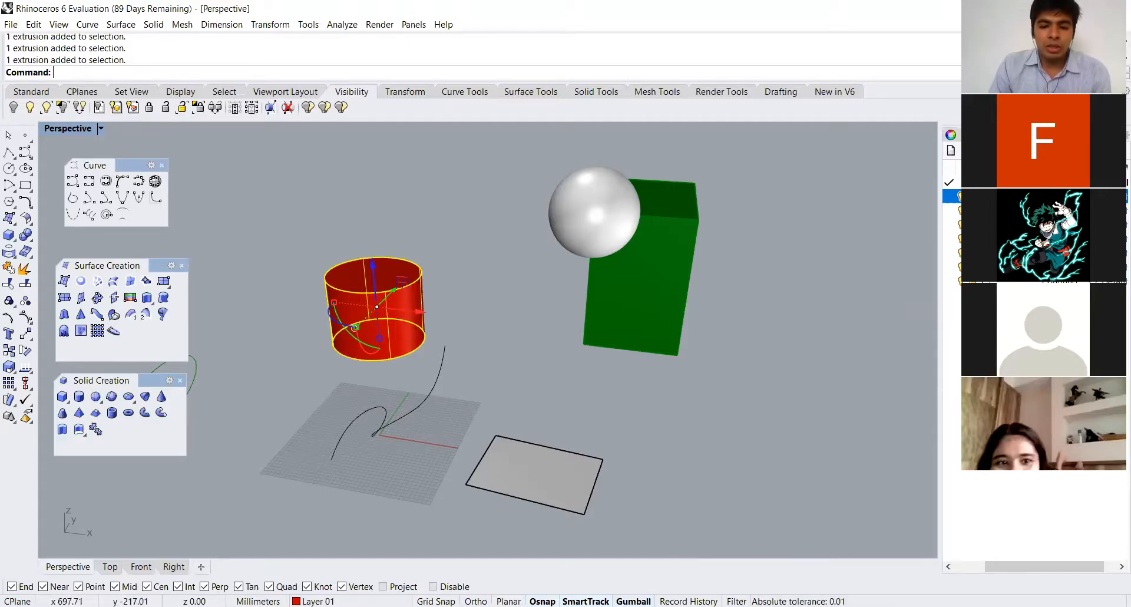
right_drag(610, 483, 441, 299)
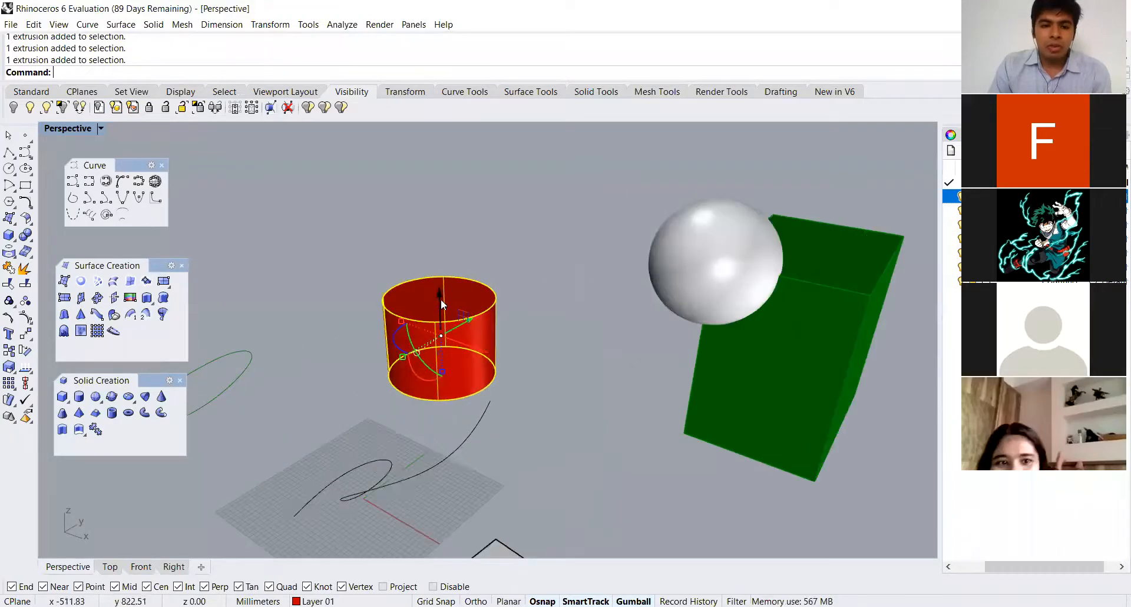
drag(440, 294, 443, 206)
drag(480, 240, 561, 352)
drag(564, 343, 565, 369)
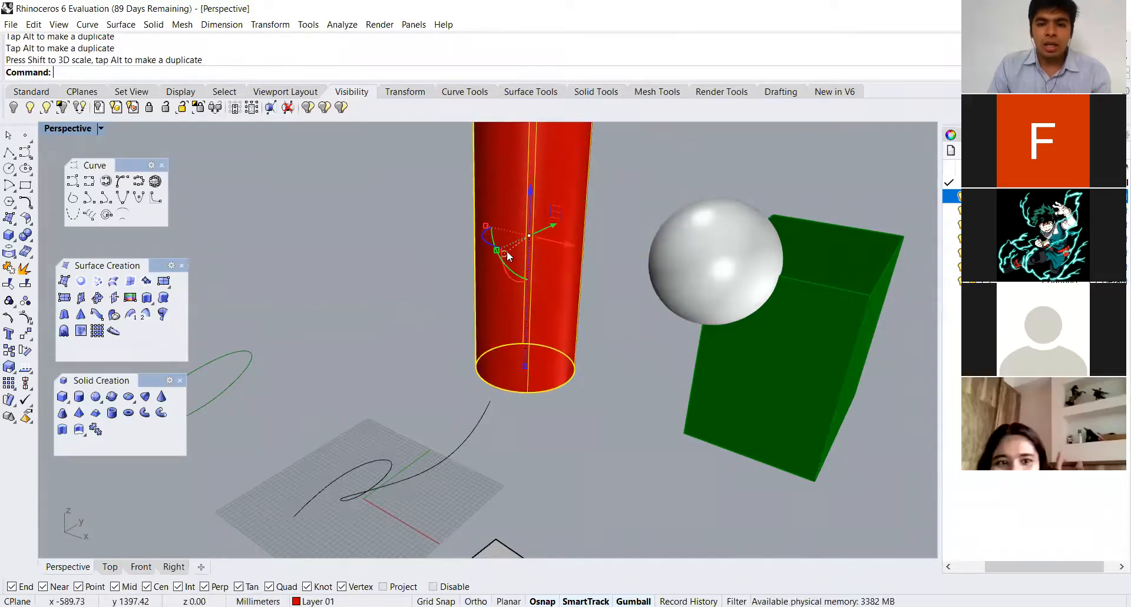
drag(498, 251, 462, 263)
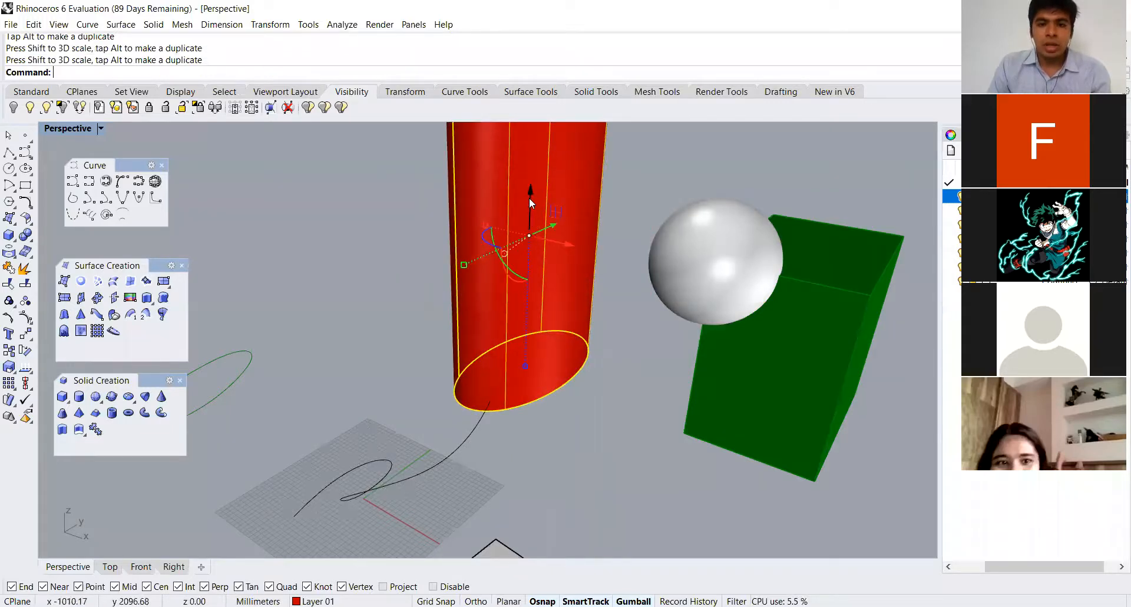
- Move the stretched cylinder exactly 100 mm along the X axis with the gumball
click(566, 246)
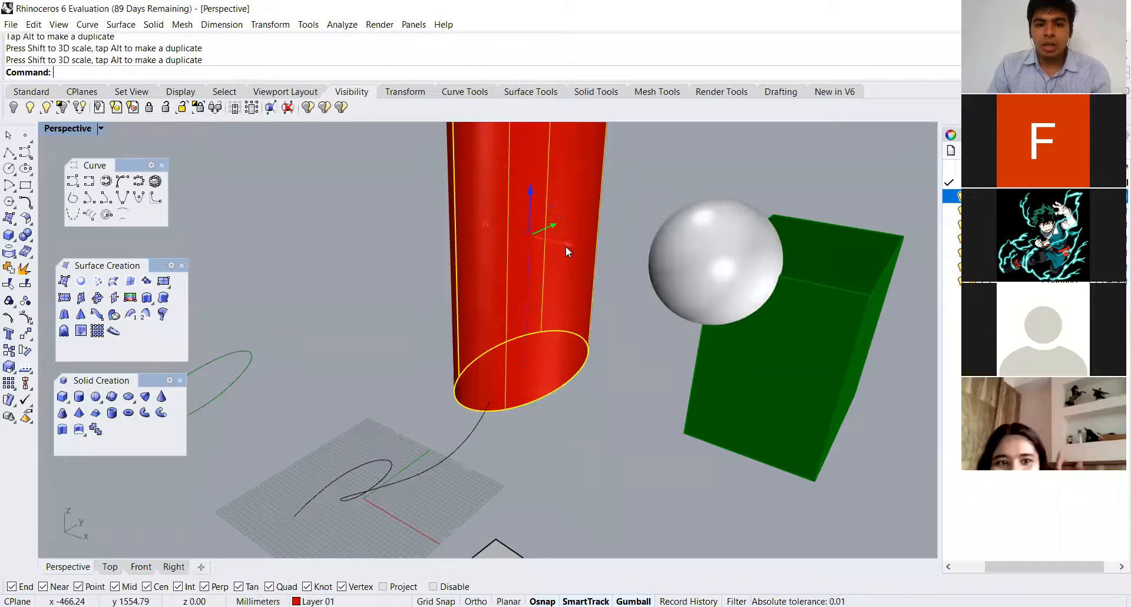
text(100)
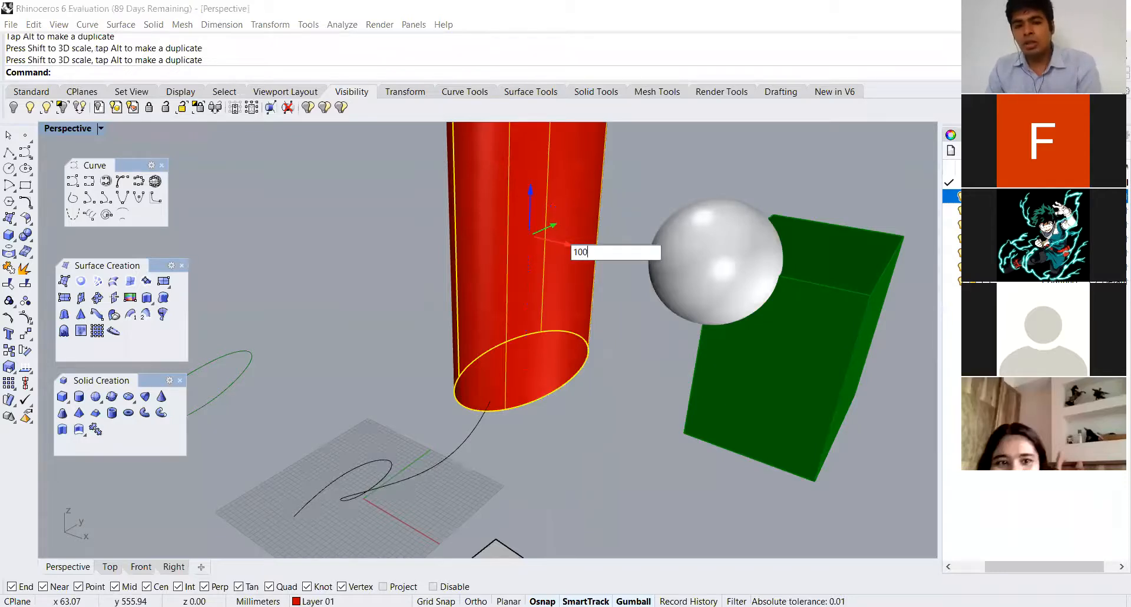
key(Return)
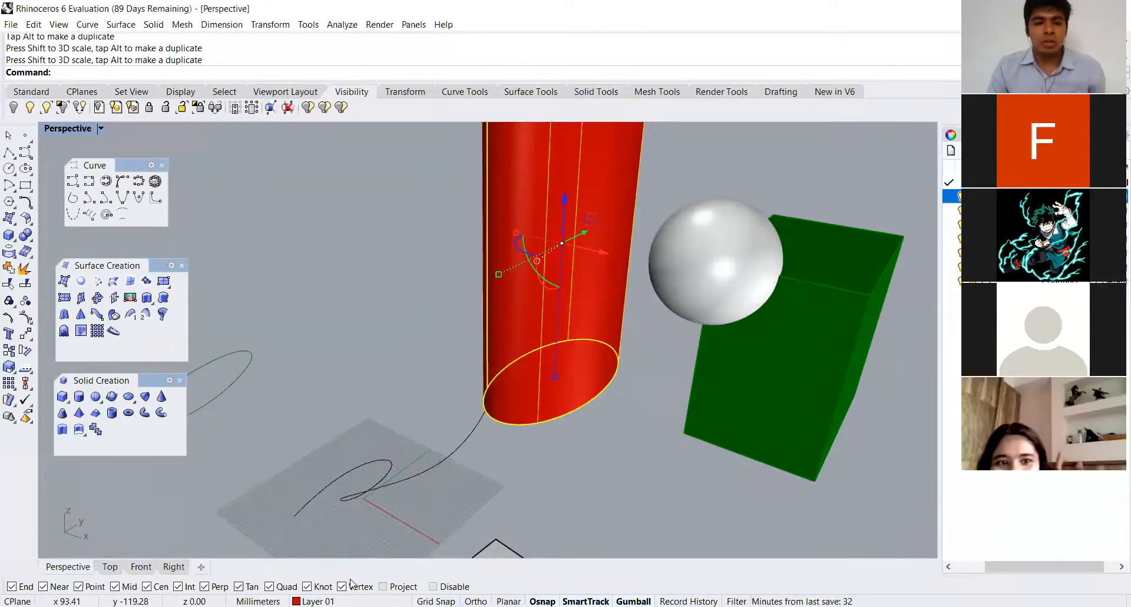
key(alt+Tab)
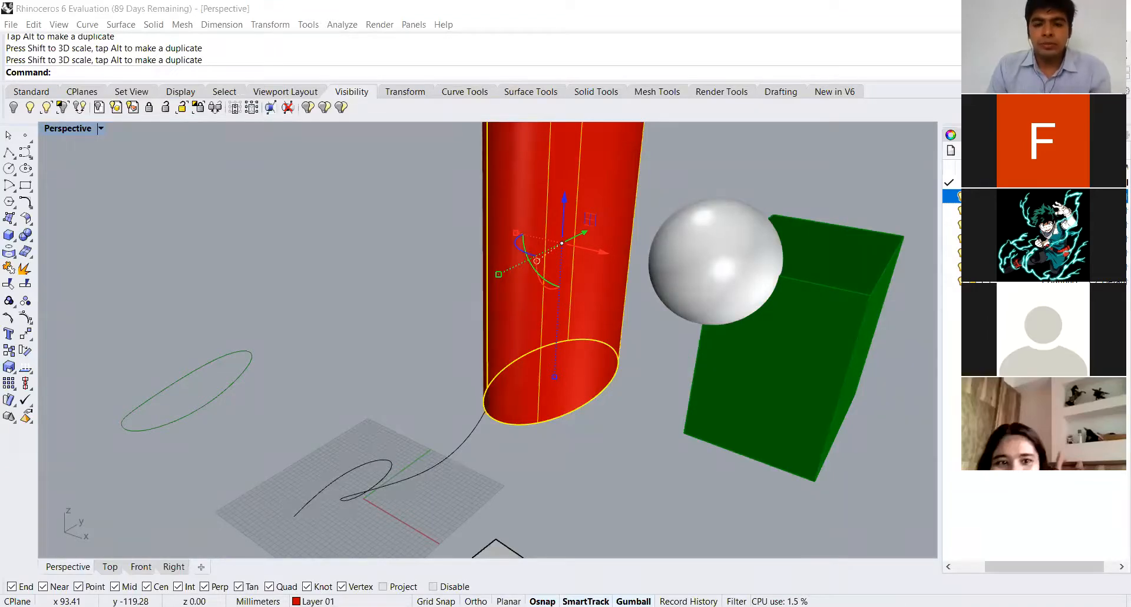
- Shorten the red cylinder's height by scaling it along the Z axis with the gumball
scroll(448, 384, down, 5)
scroll(517, 309, up, 3)
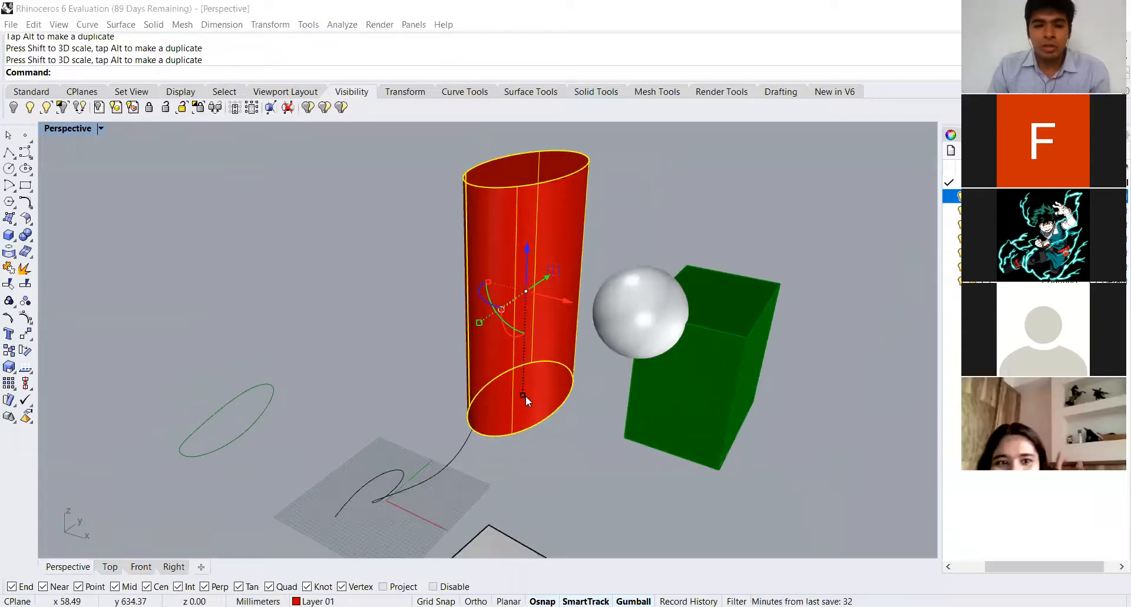
drag(526, 394, 536, 284)
- Rotate the red cylinder 90 degrees about the vertical Z axis with the gumball
scroll(536, 284, up, 2)
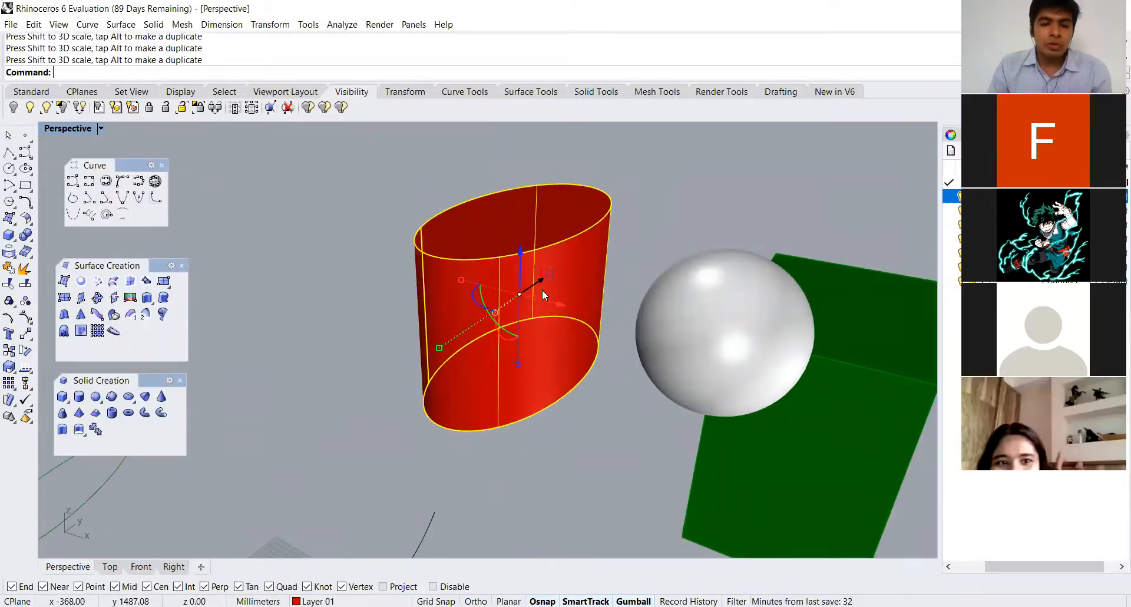
right_drag(478, 310, 448, 314)
scroll(465, 313, up, 3)
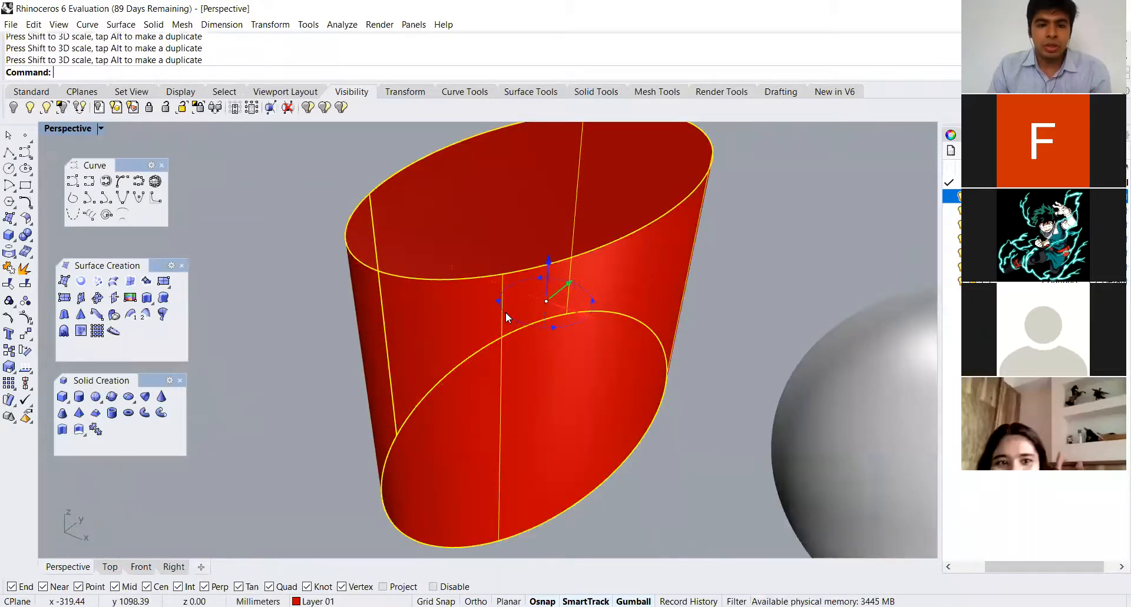
click(508, 311)
scroll(541, 234, down, 3)
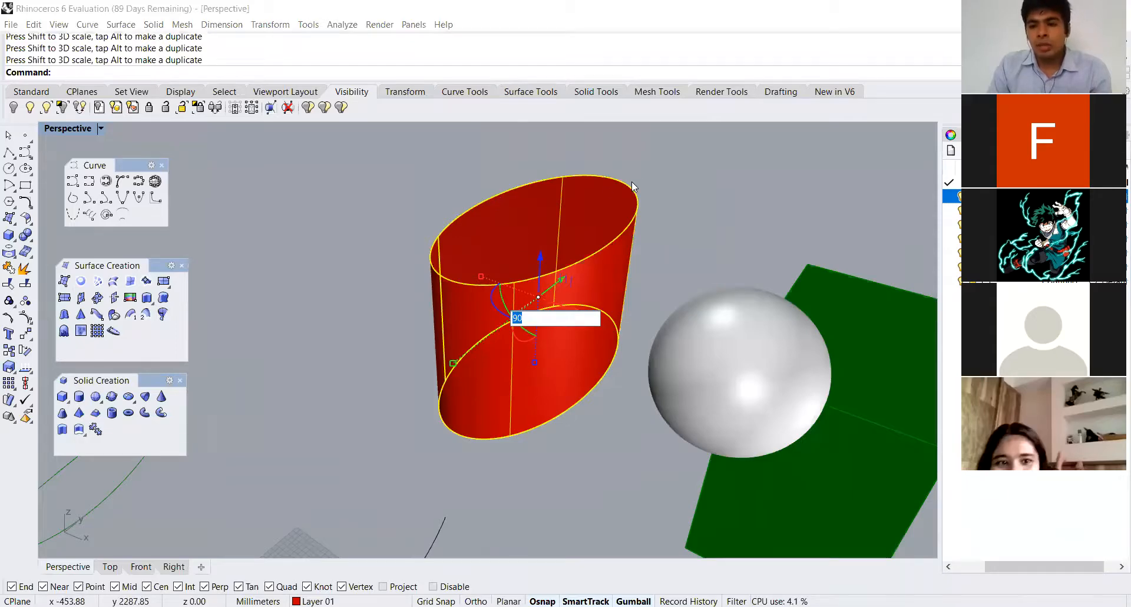
key(Return)
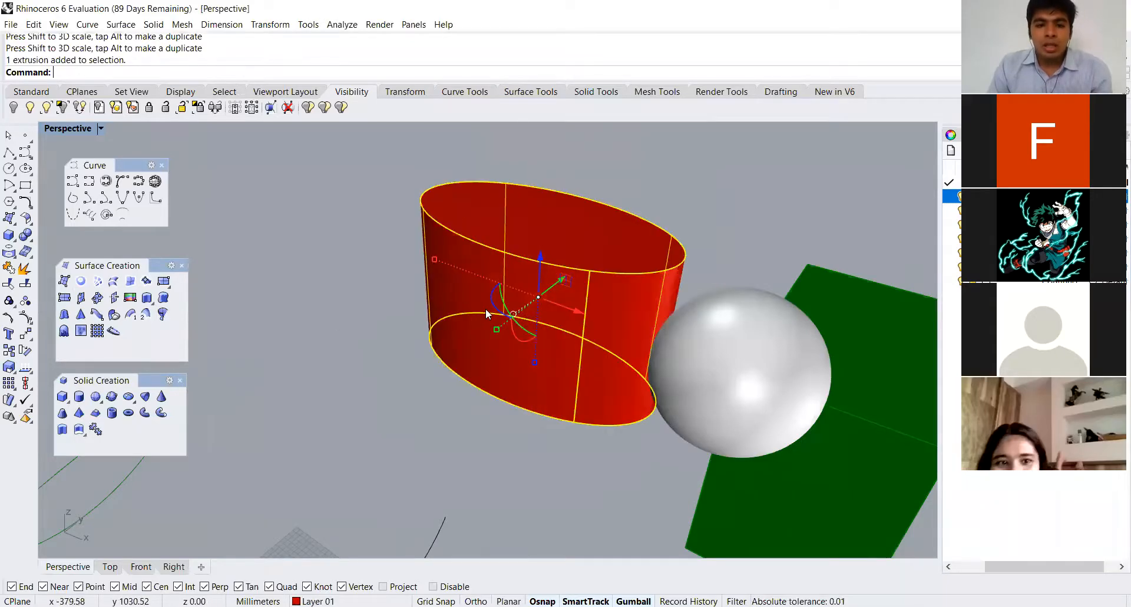
- Rotate the red cylinder about the Z axis by 45 degrees twice and deselect it
click(491, 291)
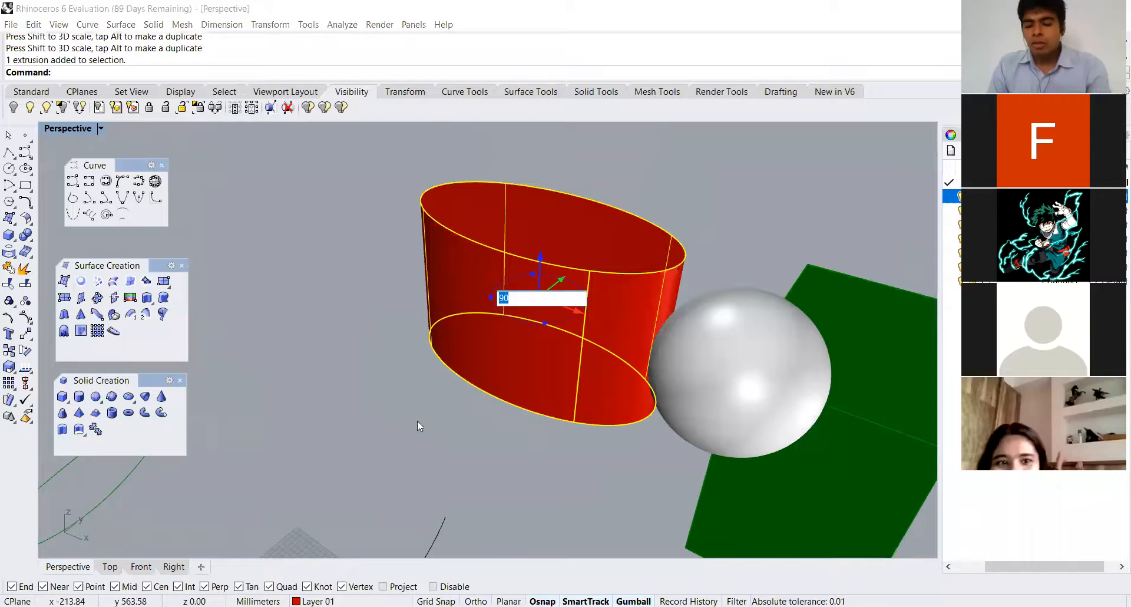
text(45)
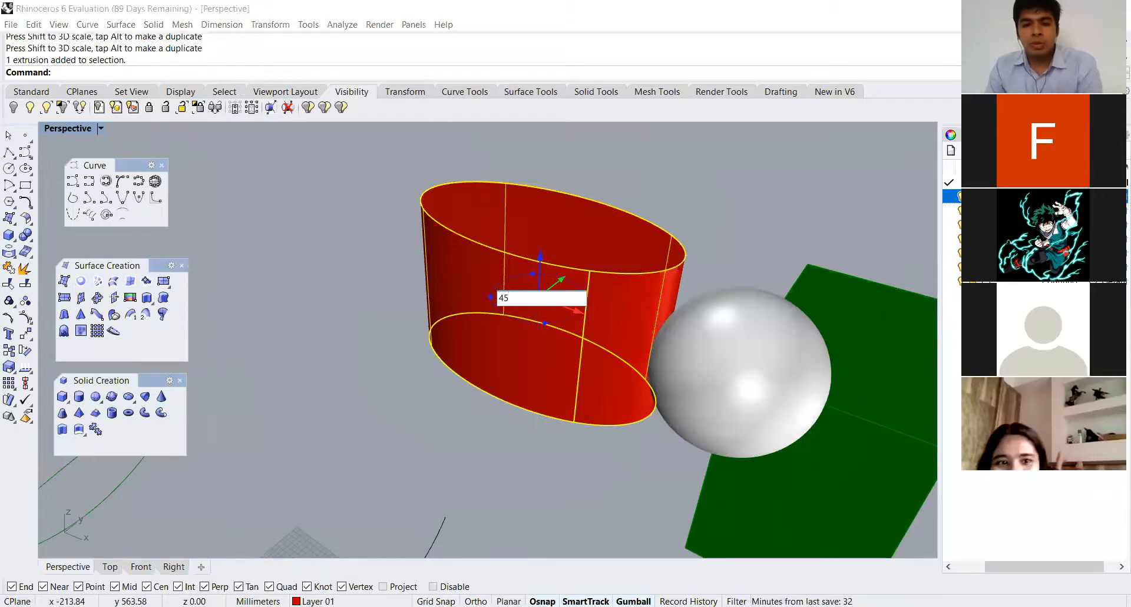
key(Return)
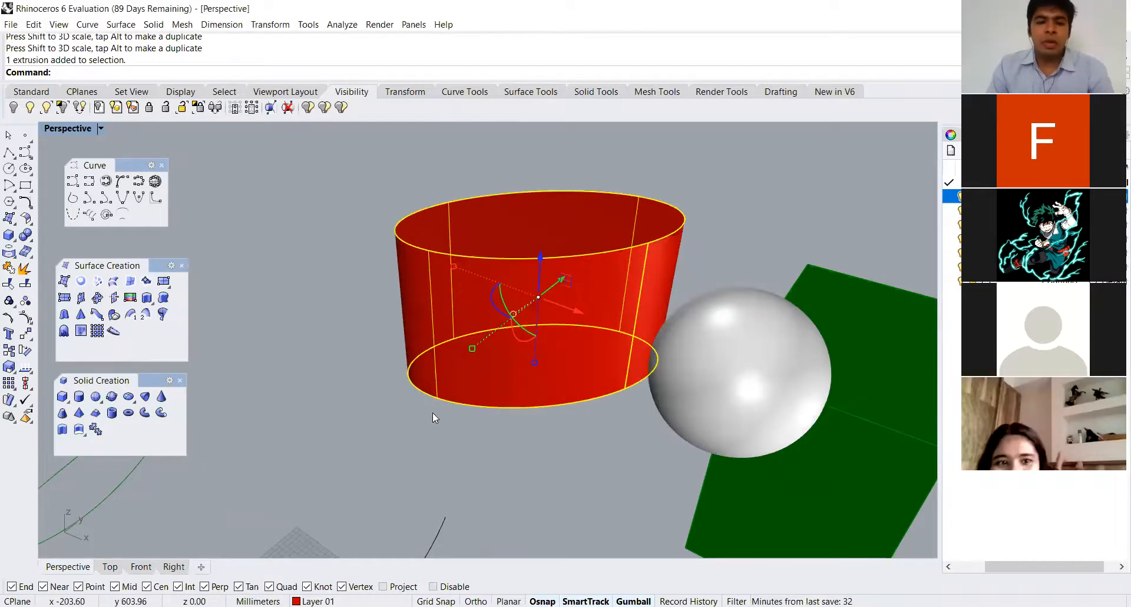
click(499, 312)
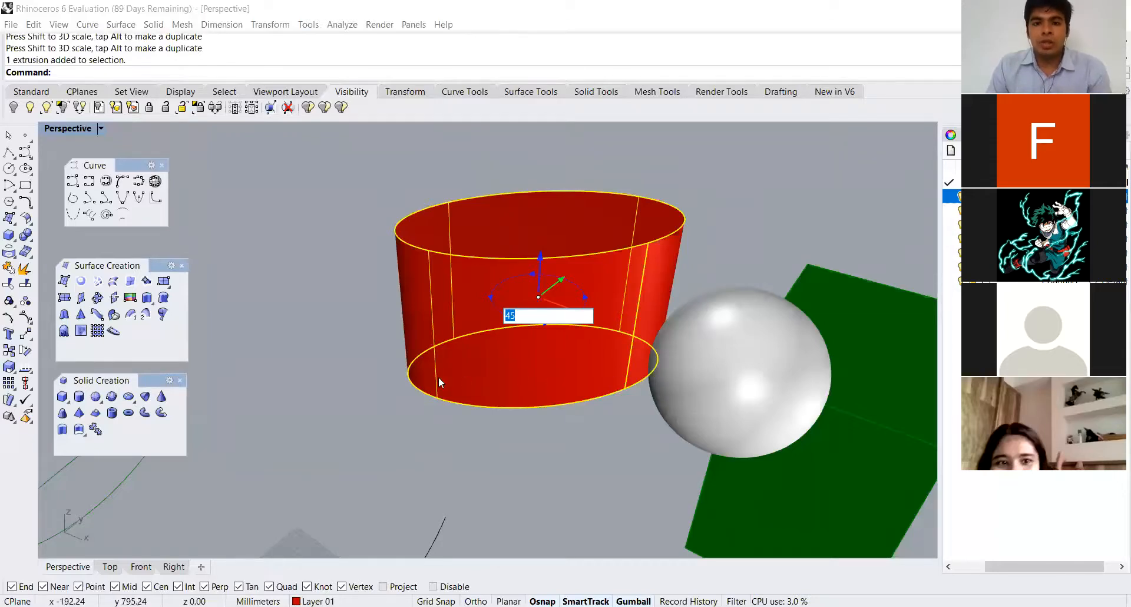
key(Return)
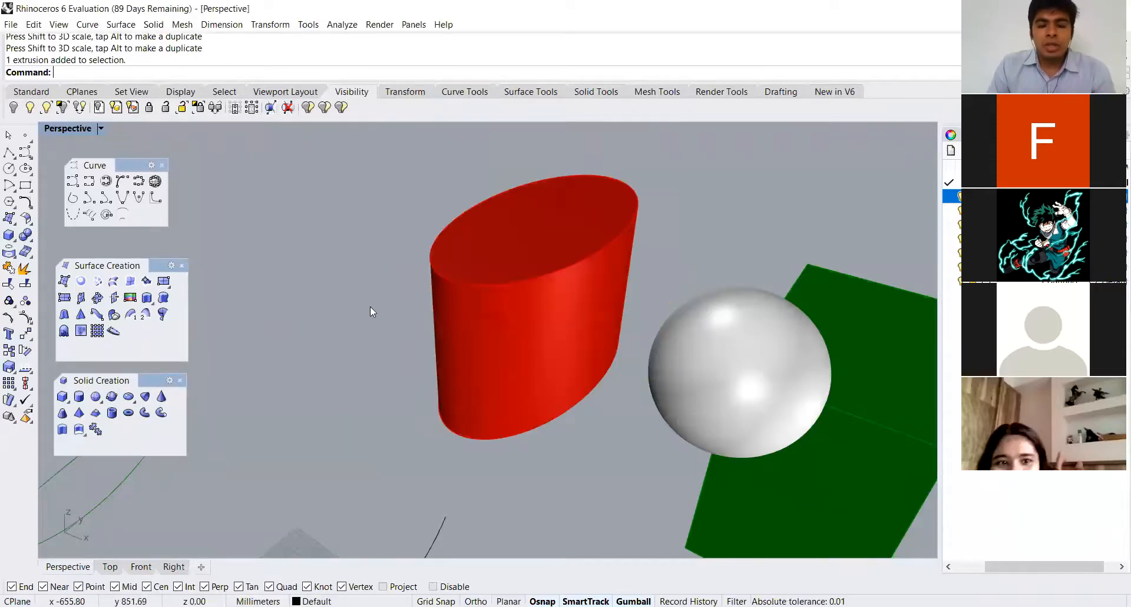
- Tilt the red cylinder 45 degrees about the Y axis, and turn it further about that axis until it lies horizontally
click(452, 335)
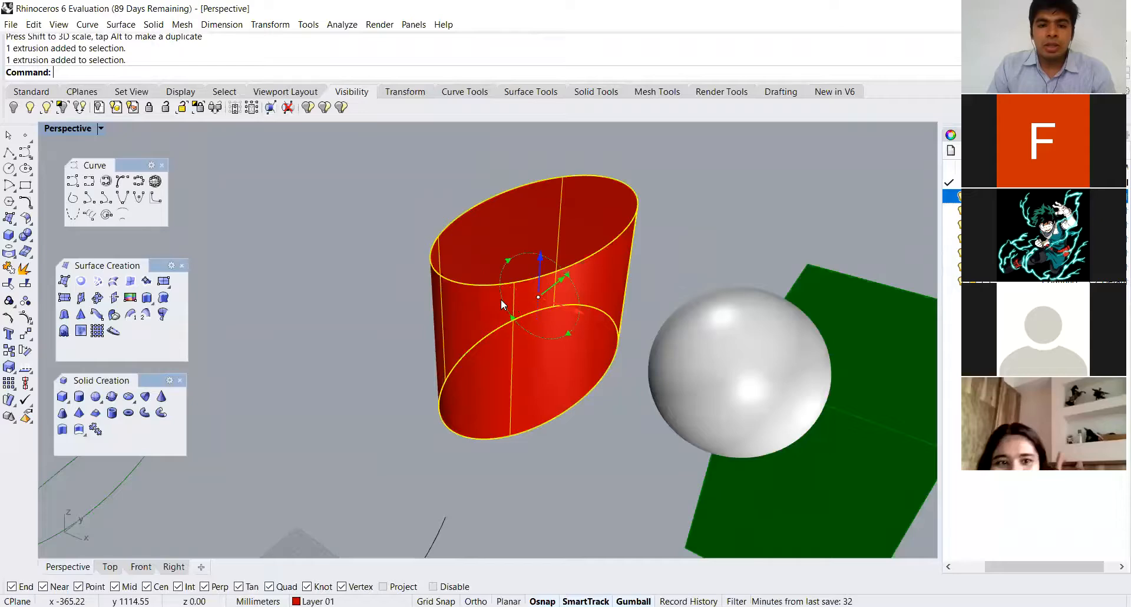
click(501, 299)
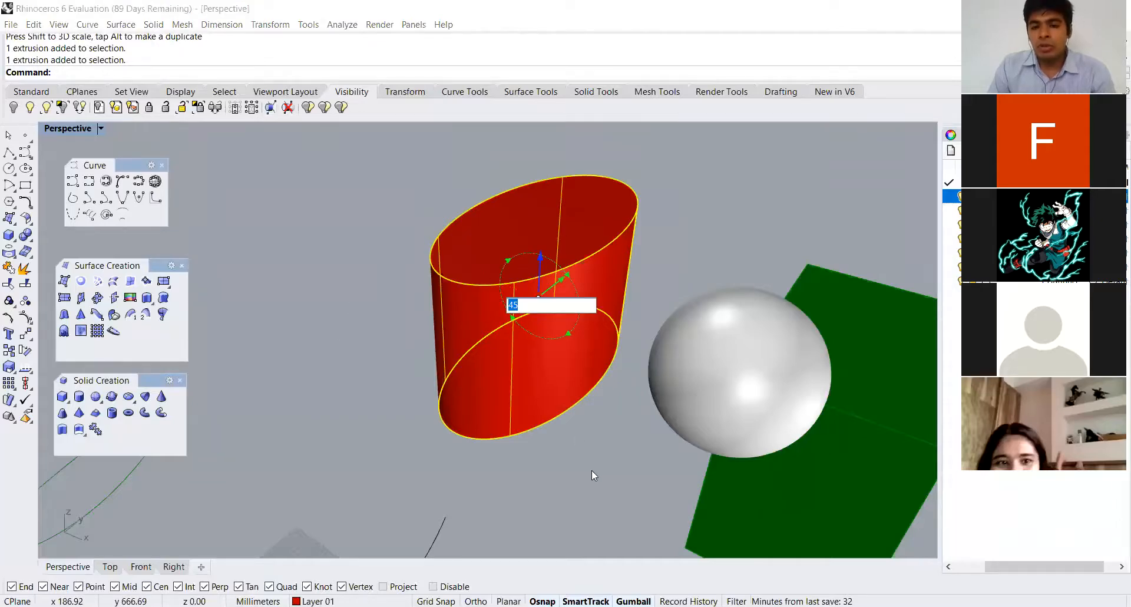
key(Return)
mouse_move(537, 320)
right_down()
mouse_move(561, 305)
mouse_move(535, 306)
right_up()
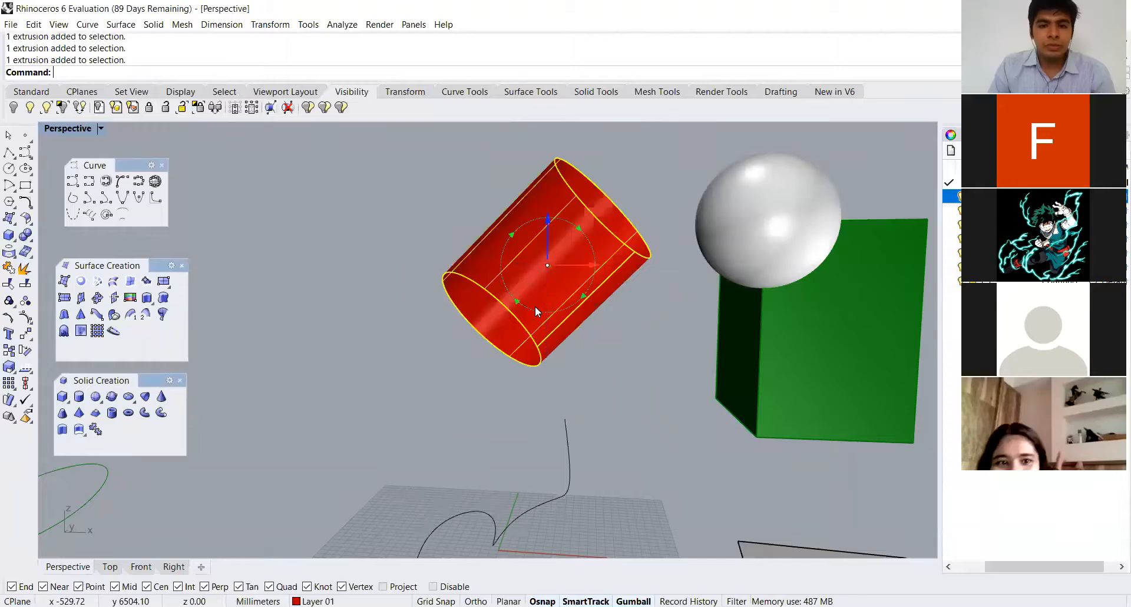
key(ctrl+z)
mouse_move(623, 412)
right_down()
mouse_move(635, 415)
mouse_move(620, 410)
right_up()
right_drag(415, 340, 529, 317)
click(529, 316)
- Move the horizontal cylinder 100 mm along the X axis toward the sphere and deselect it
click(562, 290)
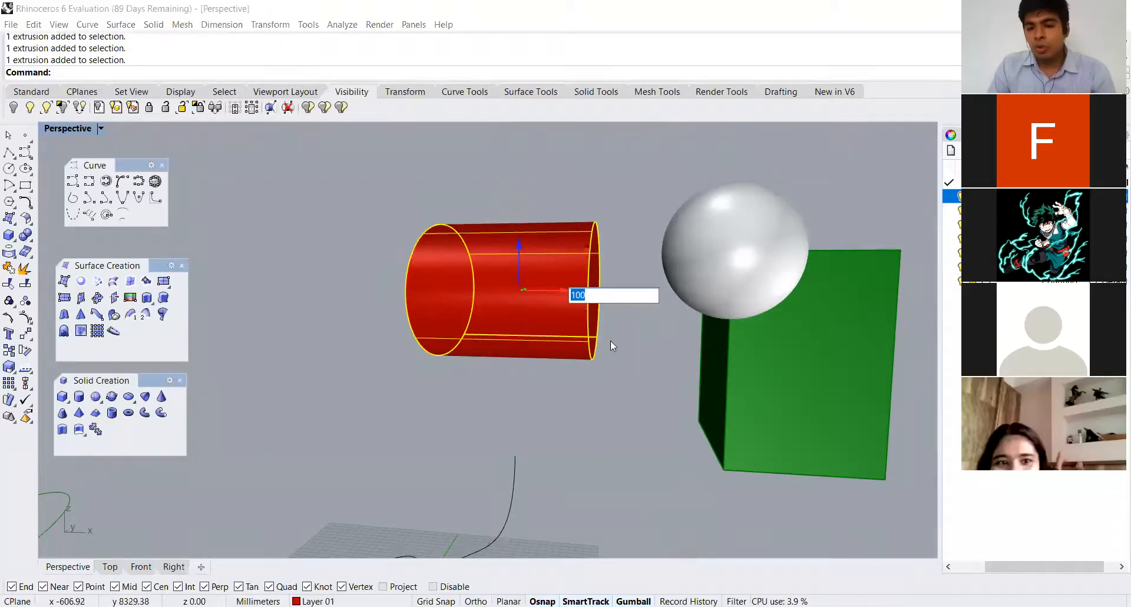
key(Return)
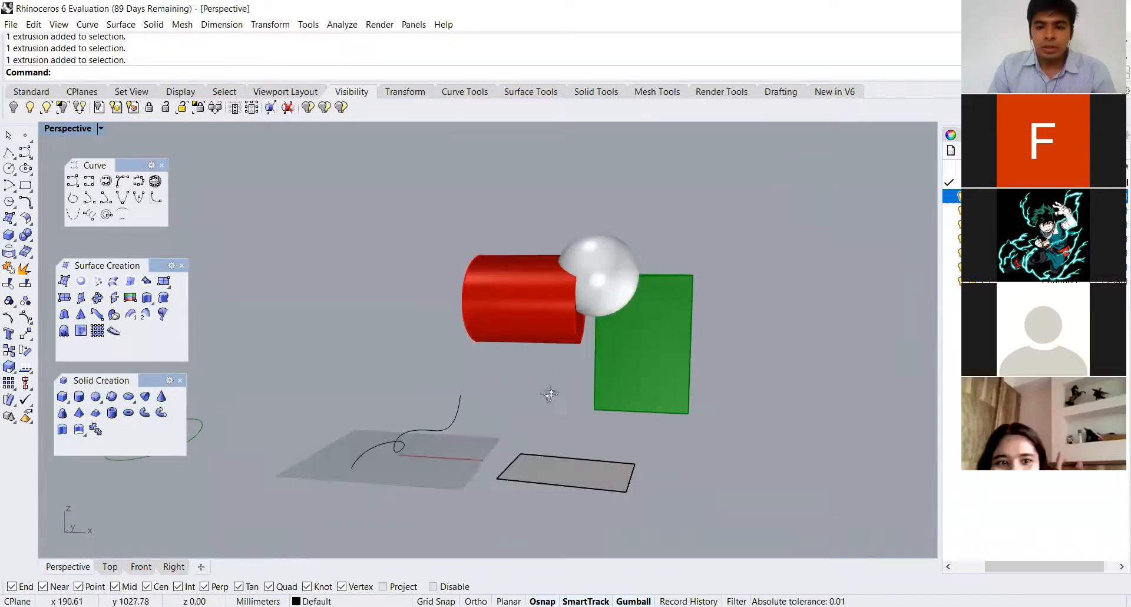
- Examine the horizontal cylinder's position relative to the sphere and box from several angles
mouse_move(551, 394)
right_down()
mouse_move(558, 387)
mouse_move(531, 396)
right_up()
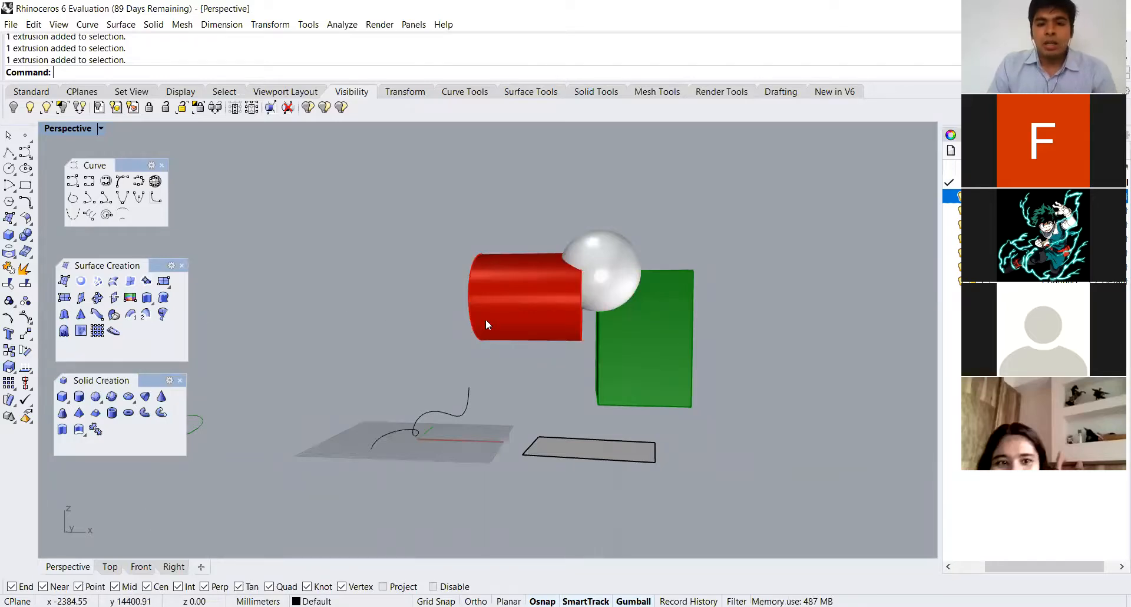
right_drag(485, 321, 444, 325)
scroll(444, 324, down, 4)
scroll(469, 533, up, 2)
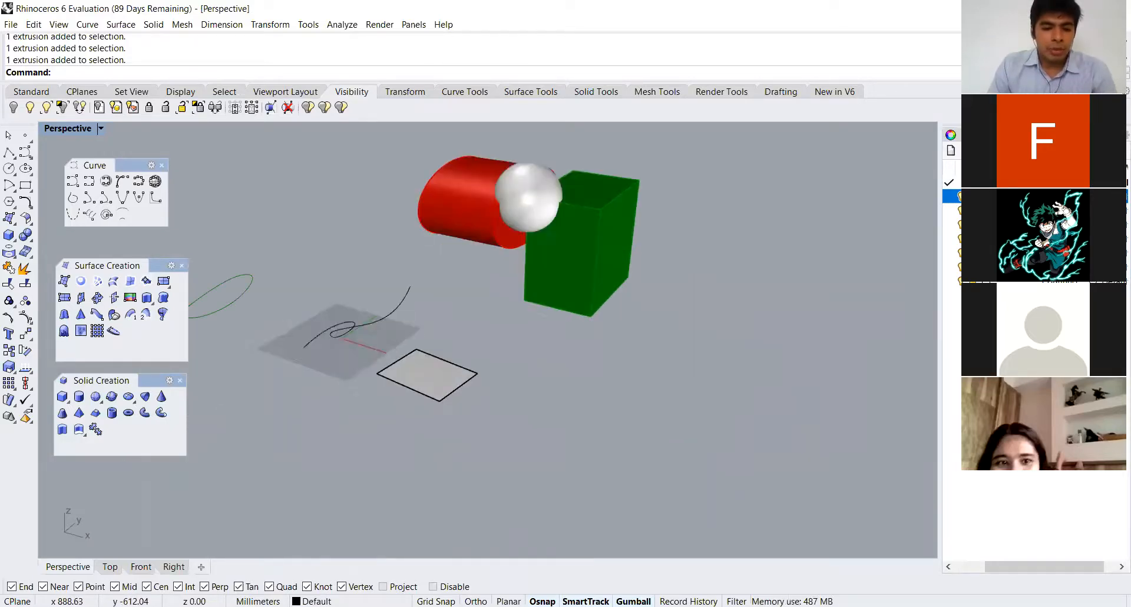
scroll(507, 455, down, 3)
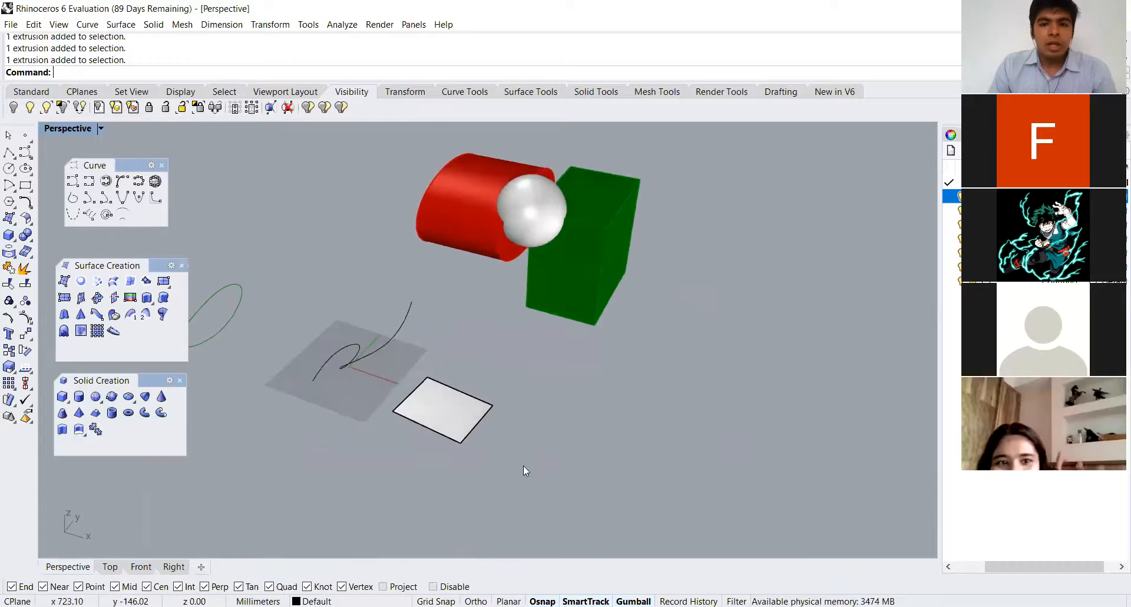
scroll(472, 263, up, 4)
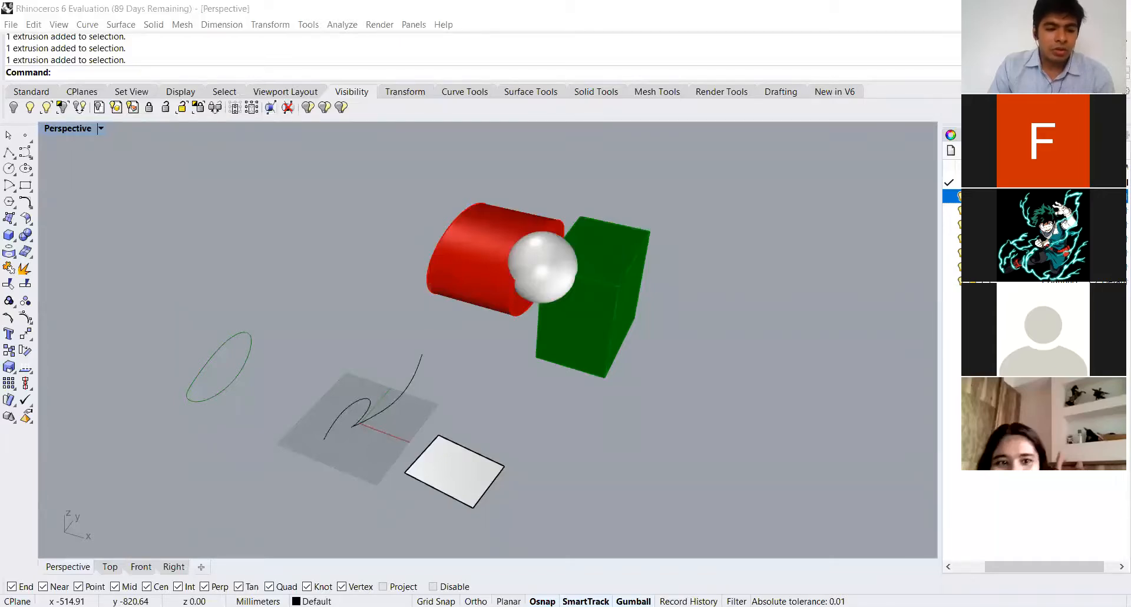
- Turn off the Near, Int, Perp and Tan object snaps and enable Planar mode
click(43, 586)
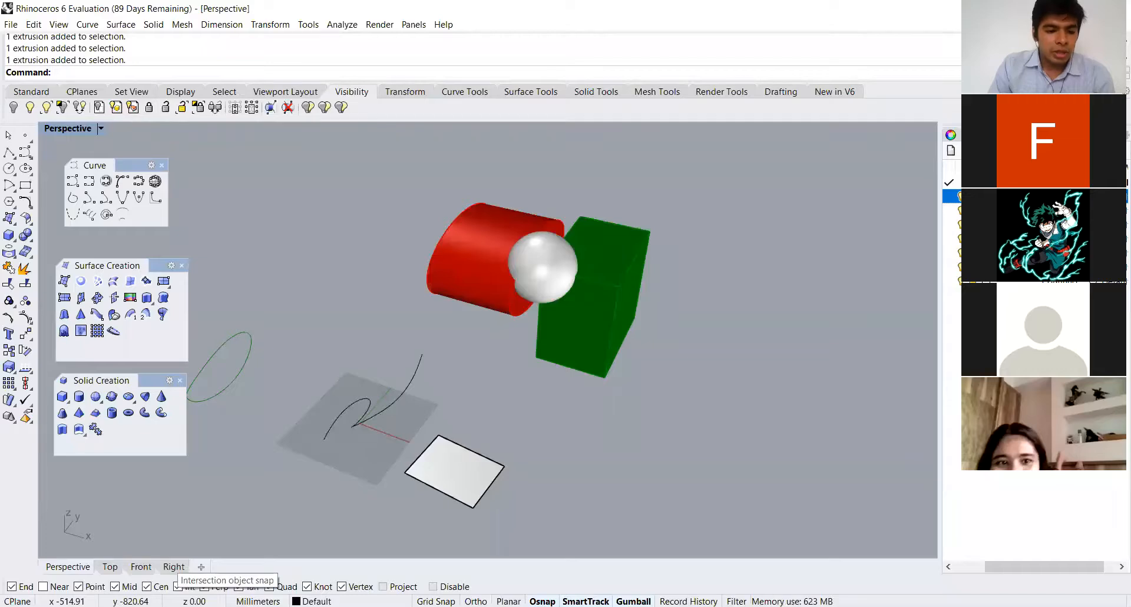
click(178, 586)
click(204, 586)
click(239, 586)
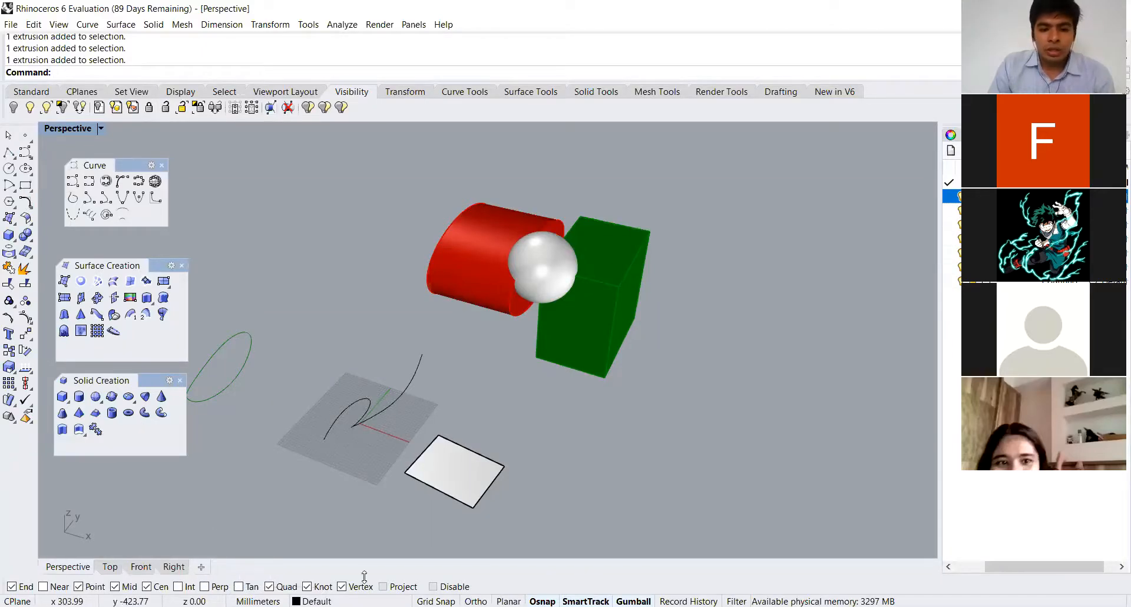
click(507, 601)
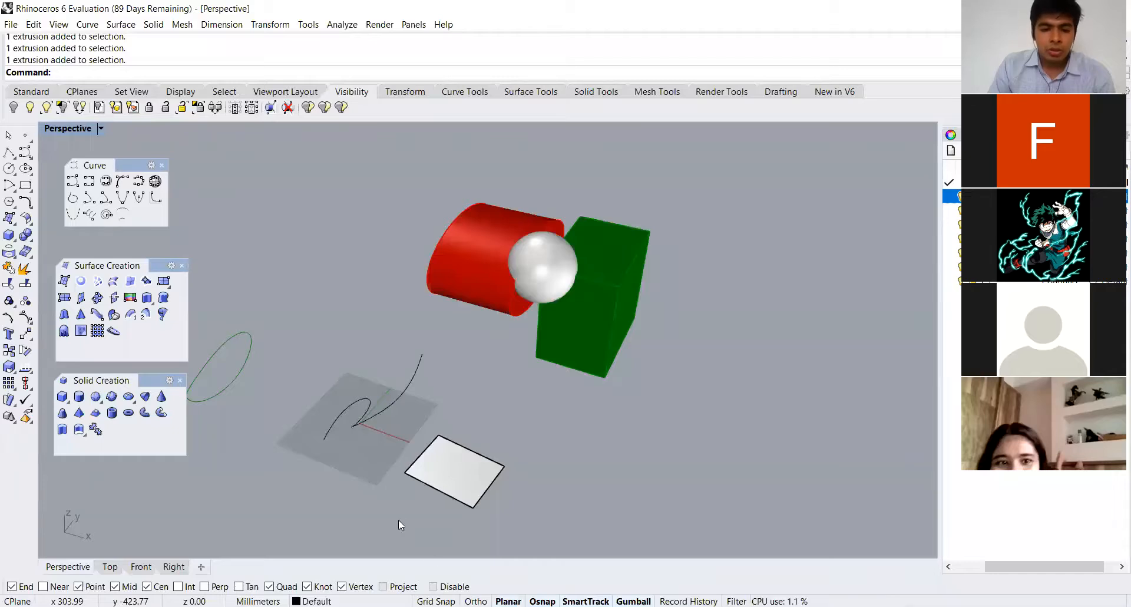
right_drag(399, 520, 442, 484)
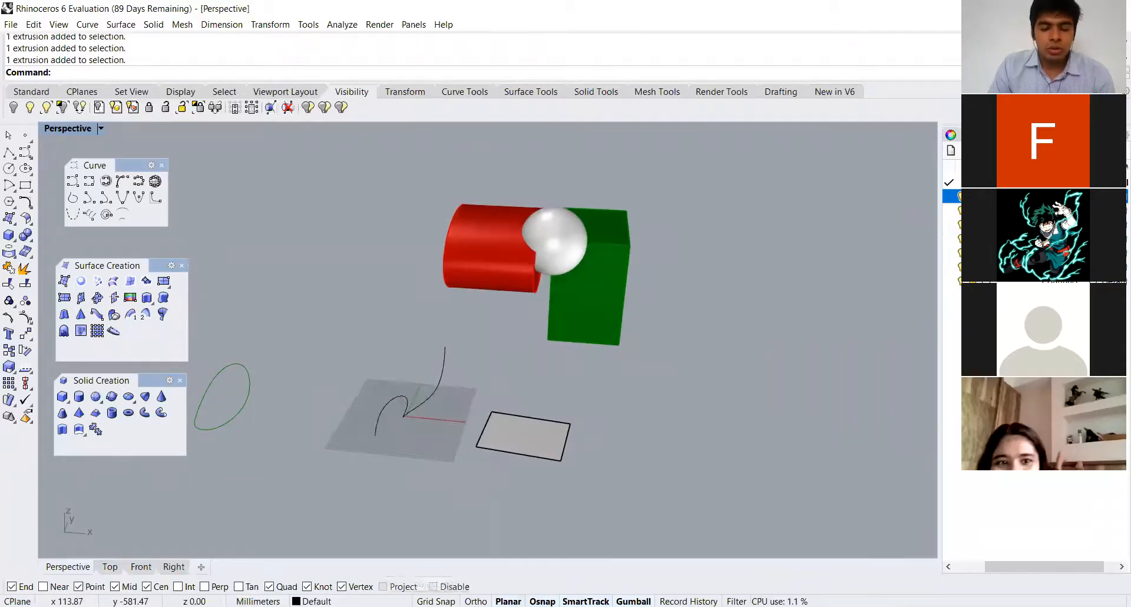
- Draw a single-segment polyline joining the two endpoints of the S-shaped curve on the grid, using End snaps
right_drag(480, 491, 461, 482)
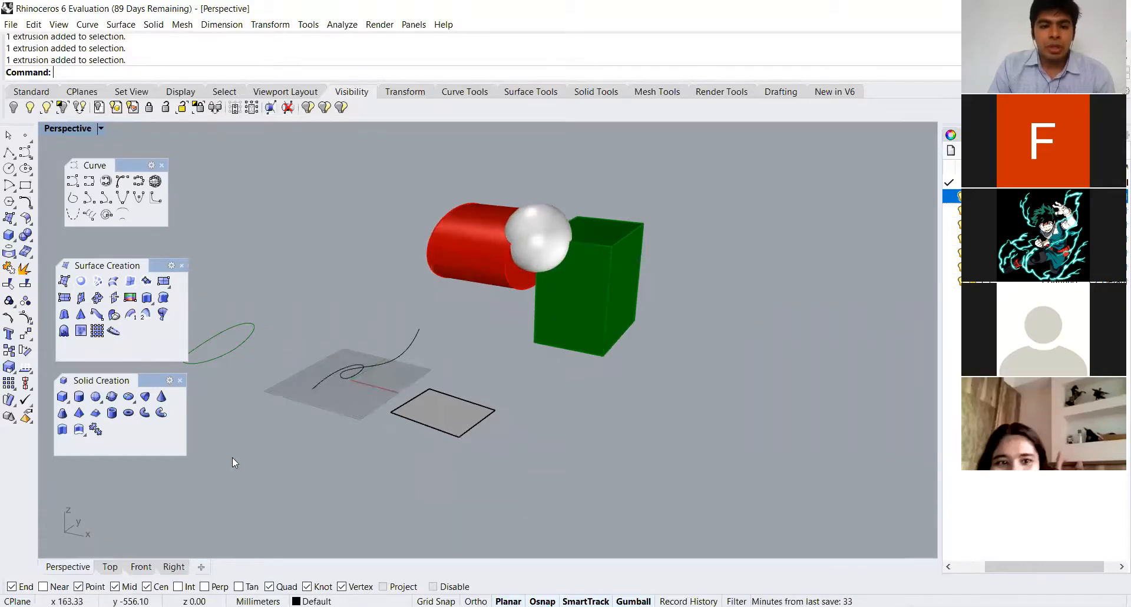
scroll(233, 457, up, 3)
scroll(363, 473, down, 3)
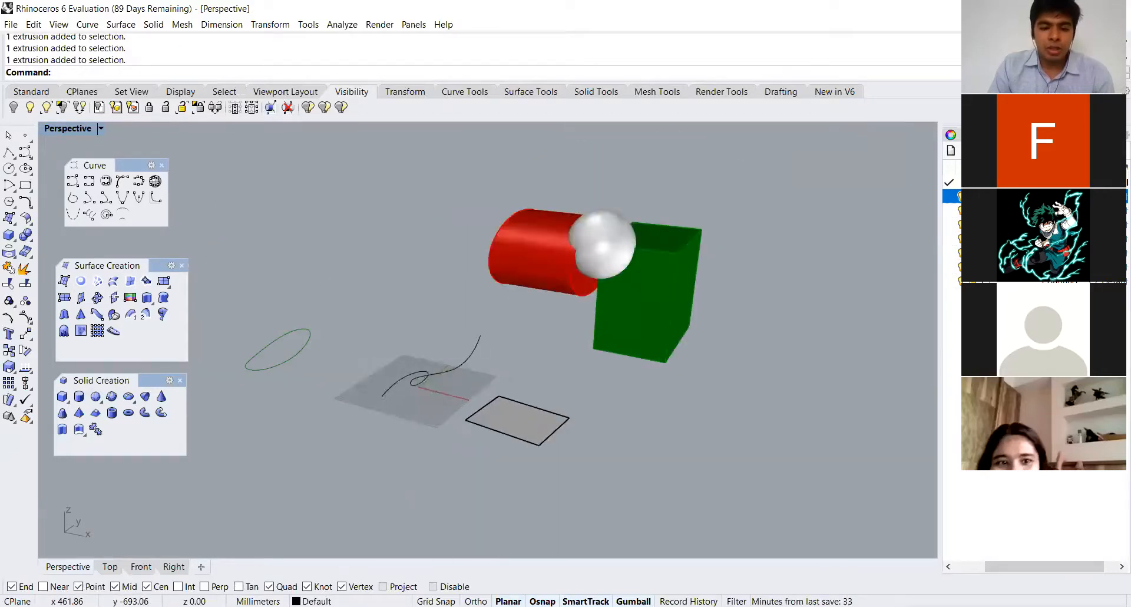
scroll(441, 370, up, 3)
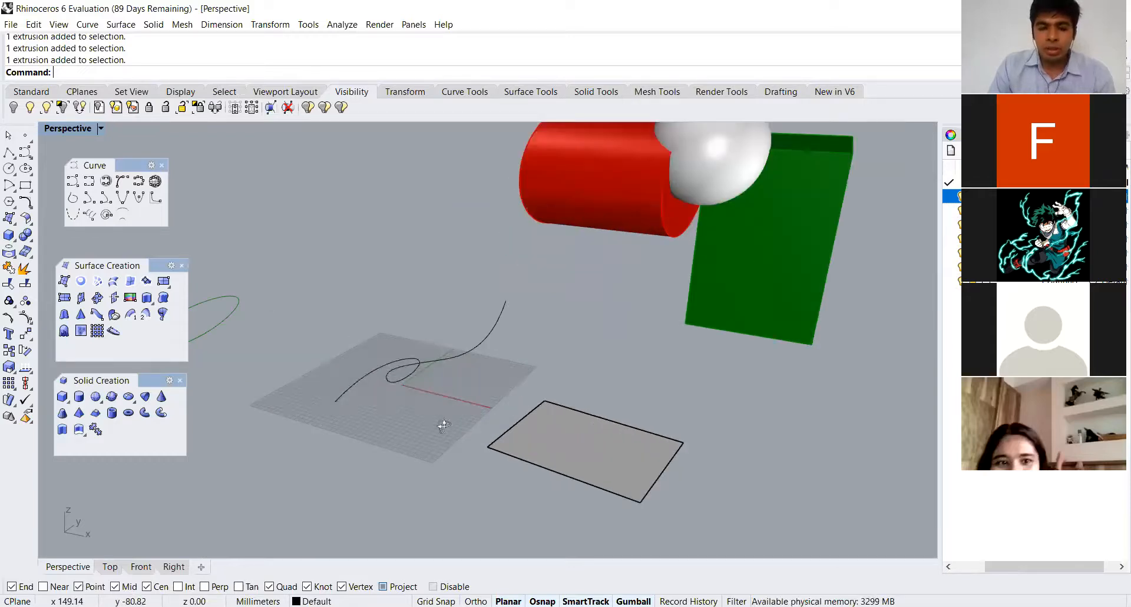
right_drag(443, 425, 445, 432)
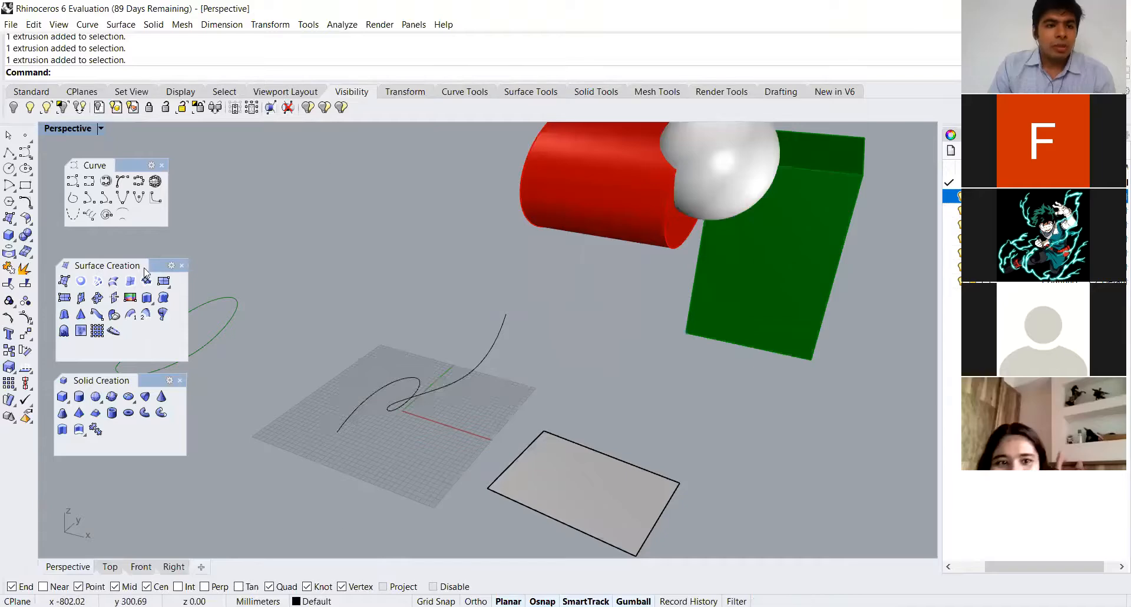
click(9, 152)
click(340, 431)
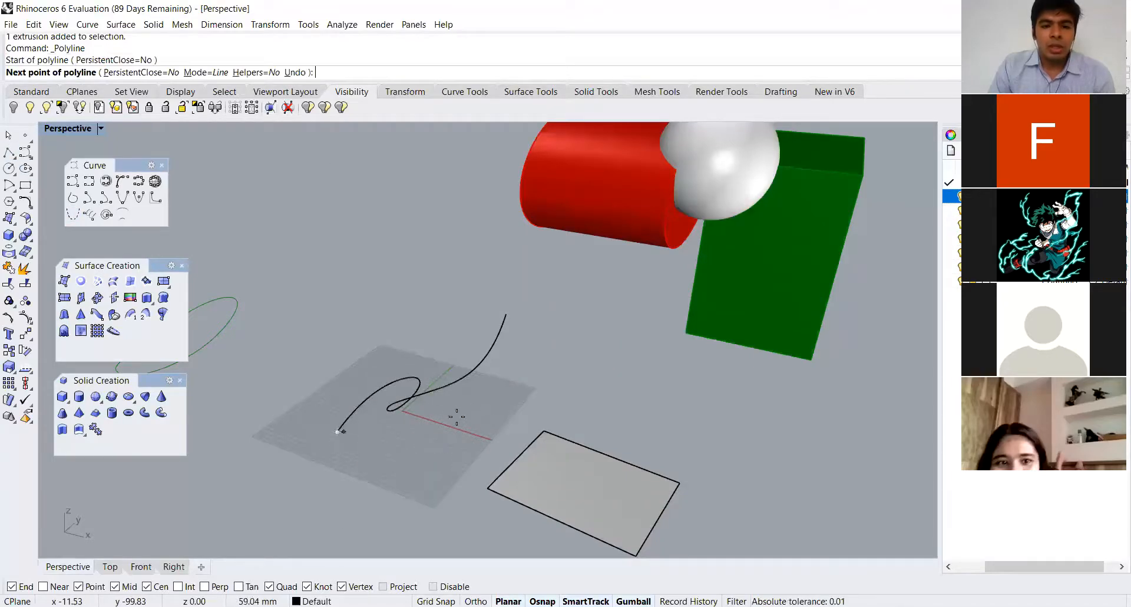
right_drag(457, 416, 578, 301)
click(517, 287)
right_click(578, 300)
- Examine the line joining the curve's ends and the surrounding objects from several angles
right_drag(534, 380, 607, 380)
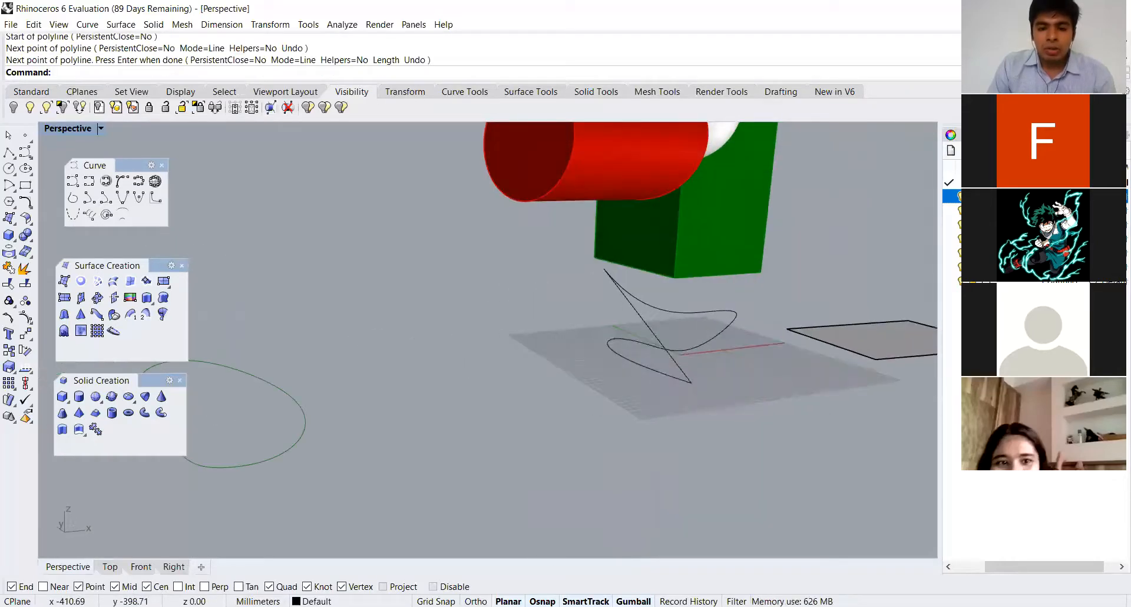
right_drag(701, 412, 509, 317)
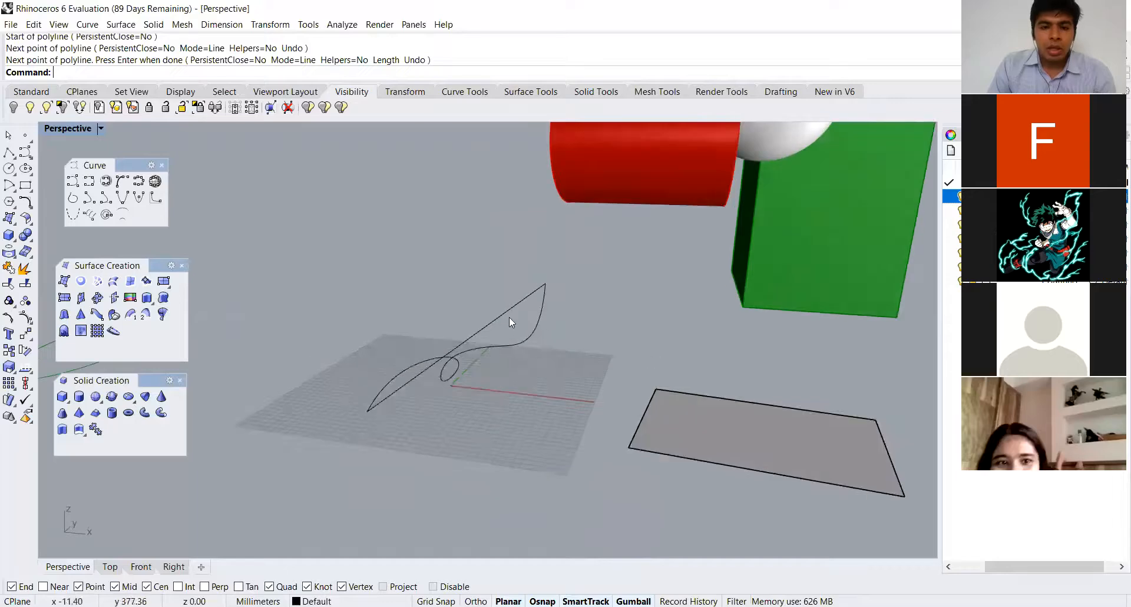
right_drag(399, 398, 505, 404)
scroll(407, 395, down, 5)
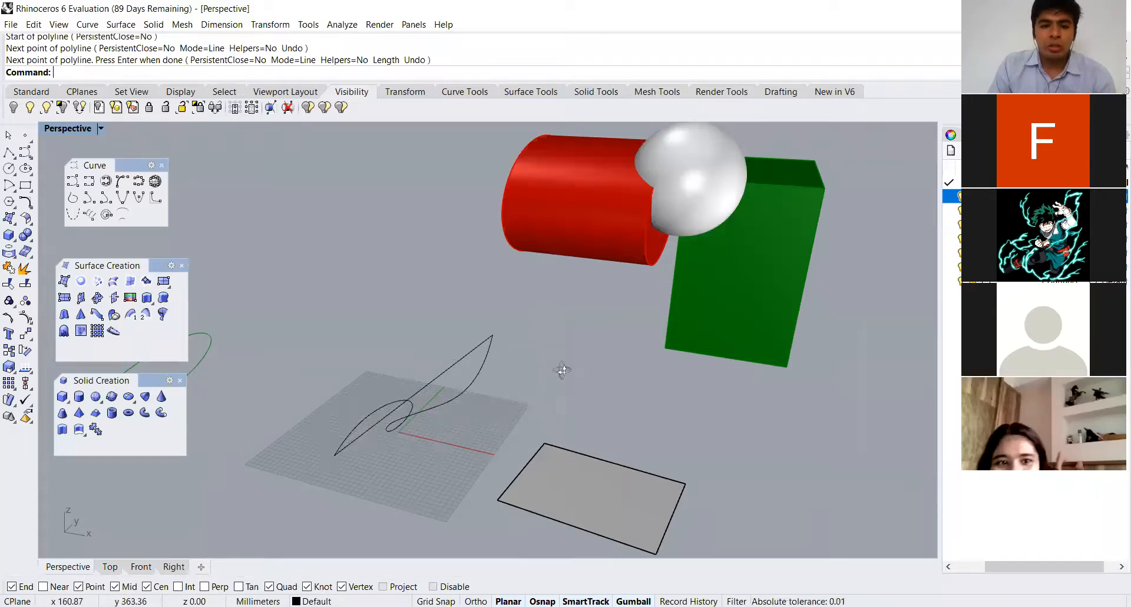
right_drag(563, 370, 571, 370)
scroll(514, 426, down, 1)
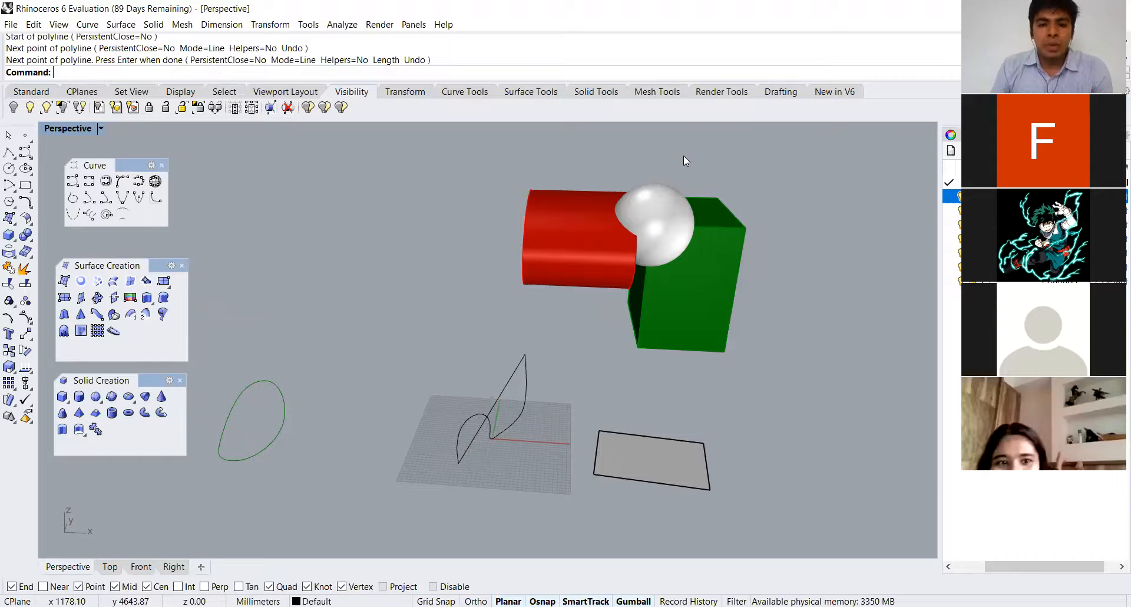
right_drag(546, 376, 531, 371)
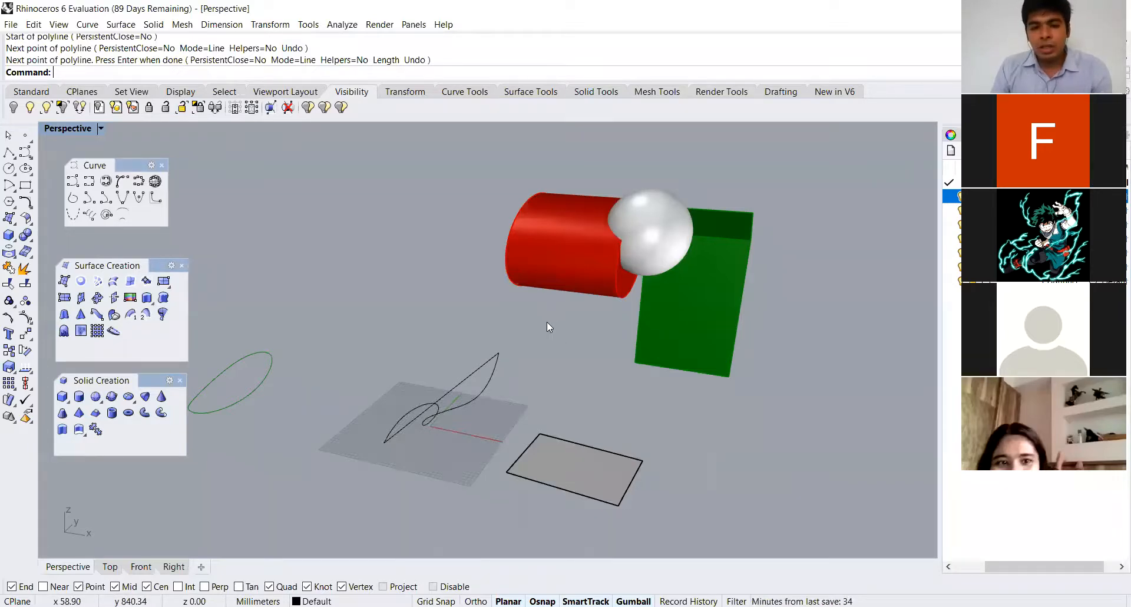
mouse_move(546, 322)
right_down()
mouse_move(443, 308)
mouse_move(578, 318)
mouse_move(596, 331)
mouse_move(560, 328)
right_up()
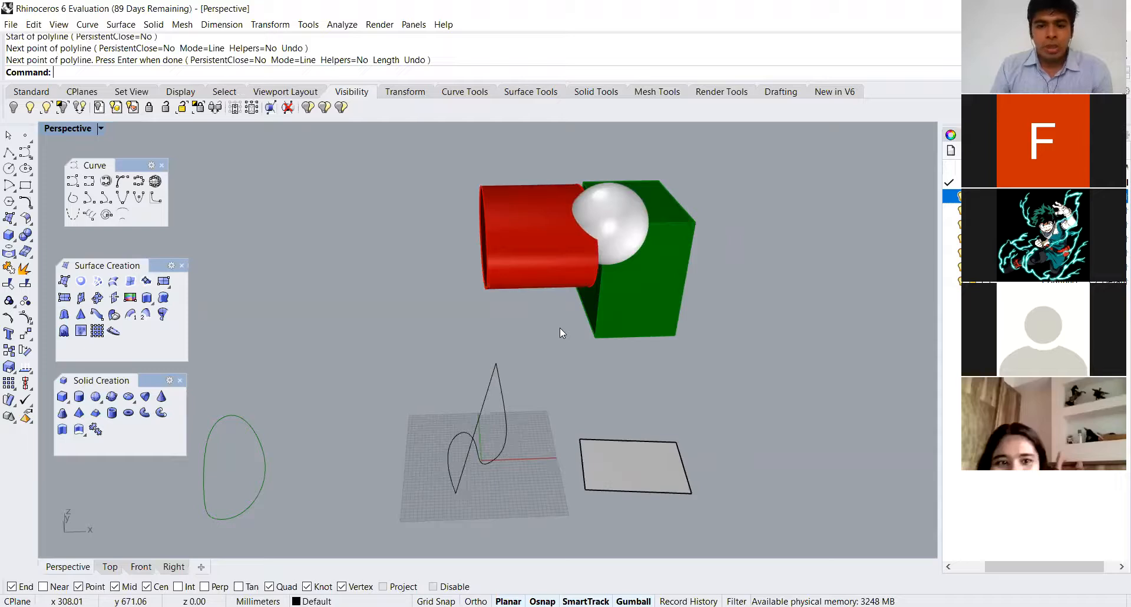
right_drag(559, 327, 546, 329)
right_click(547, 330)
key(Escape)
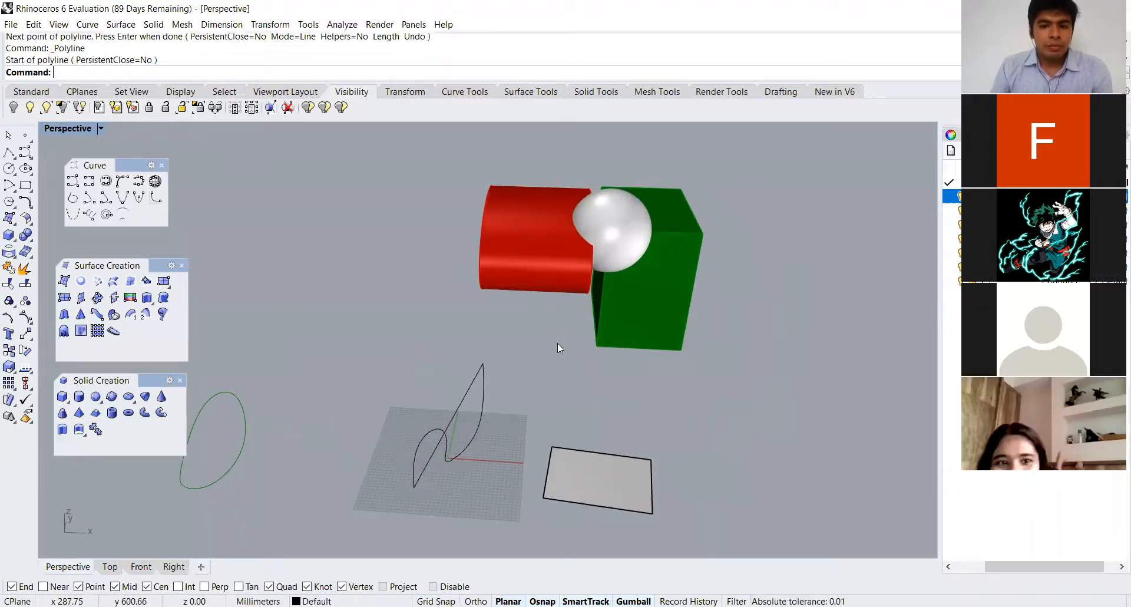
shift+right_drag(553, 335, 602, 306)
right_drag(578, 320, 577, 326)
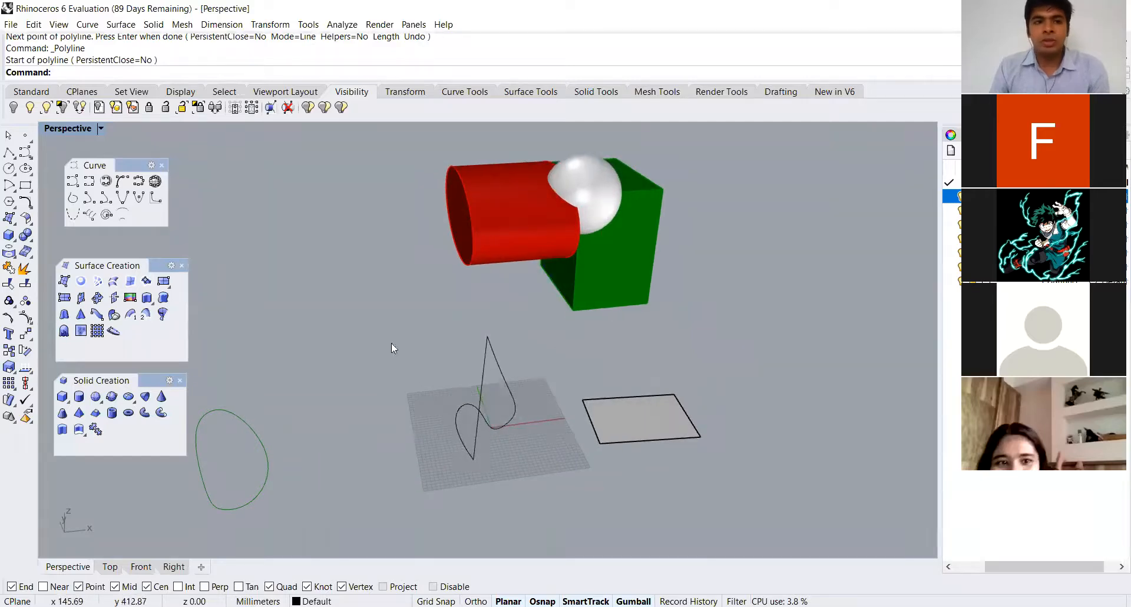
right_drag(391, 344, 354, 305)
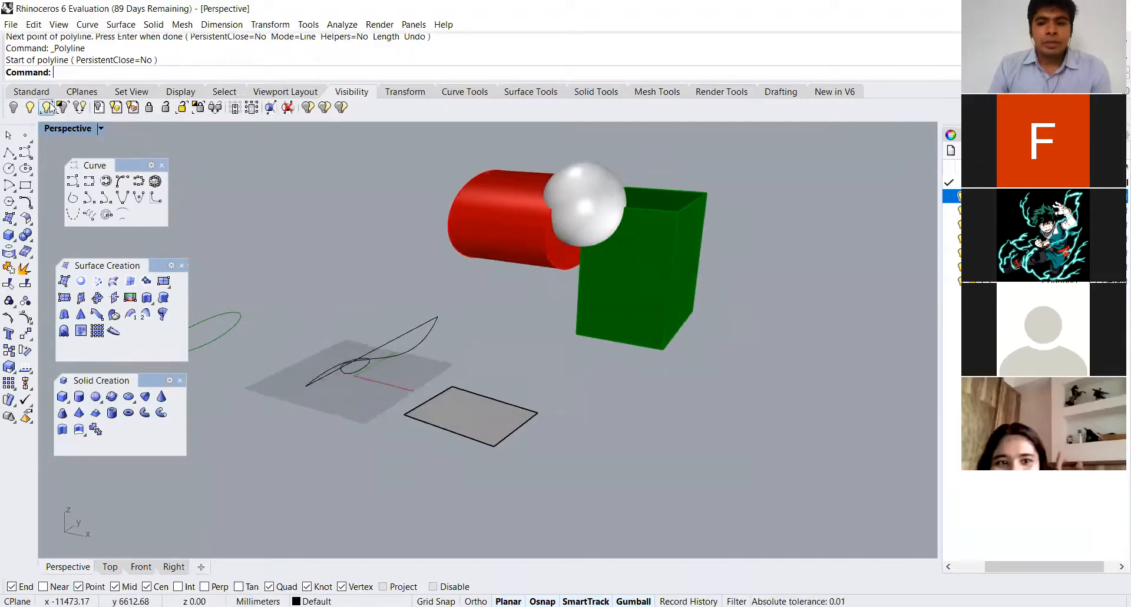
- Show all four viewports and close the floating Curve, Surface Creation and Solid Creation toolbars
double_click(101, 129)
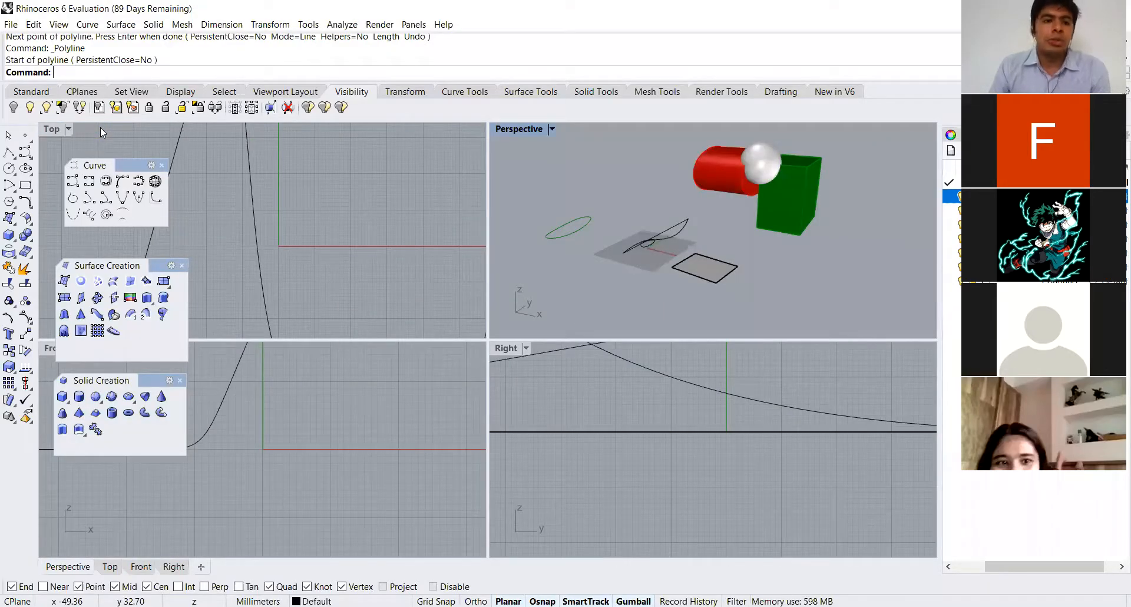
click(162, 165)
click(183, 264)
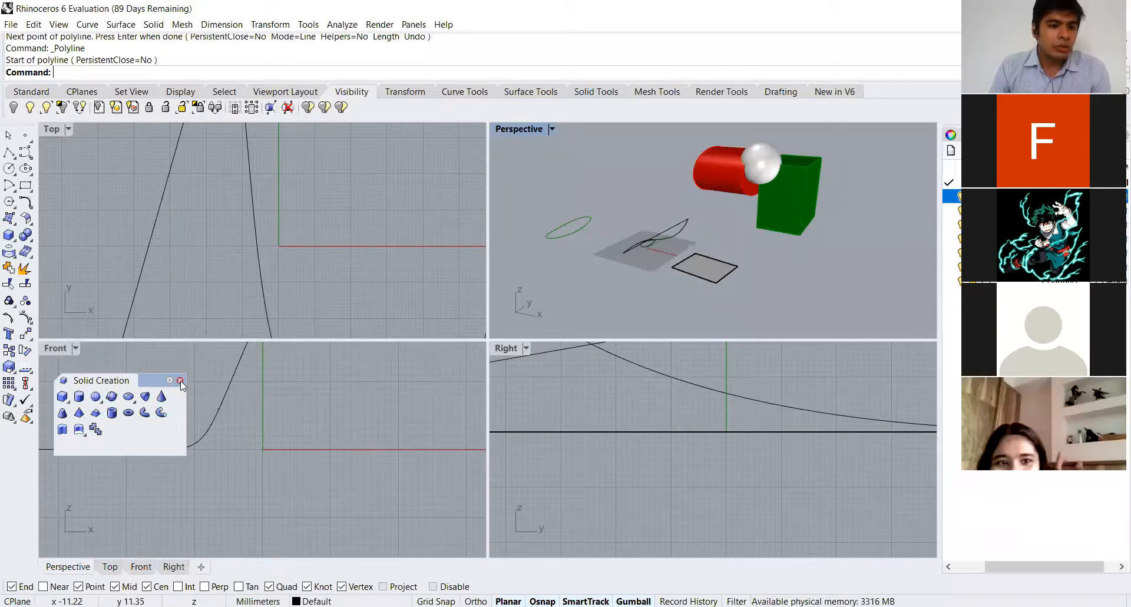
click(180, 381)
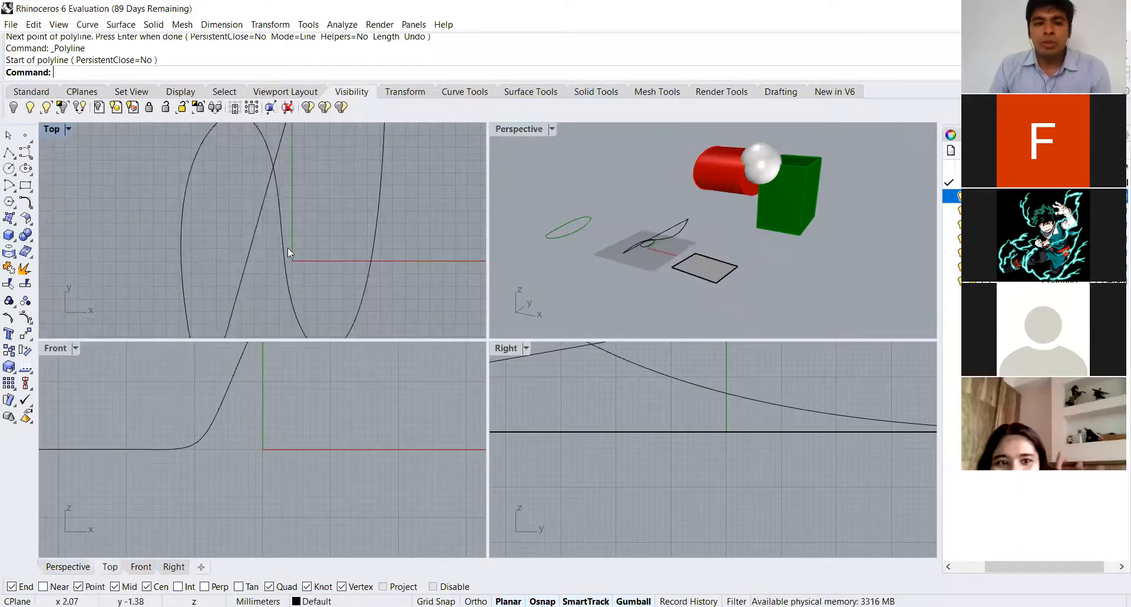
- Compare the objects in the Top and Perspective viewports and select all of them
scroll(284, 246, down, 5)
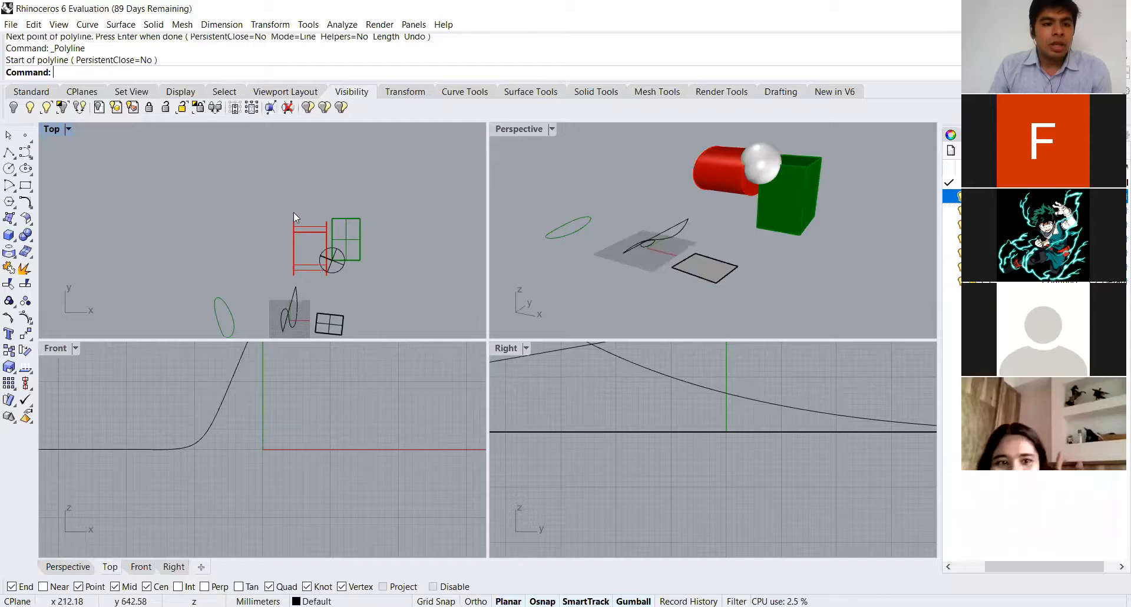
right_drag(306, 279, 298, 240)
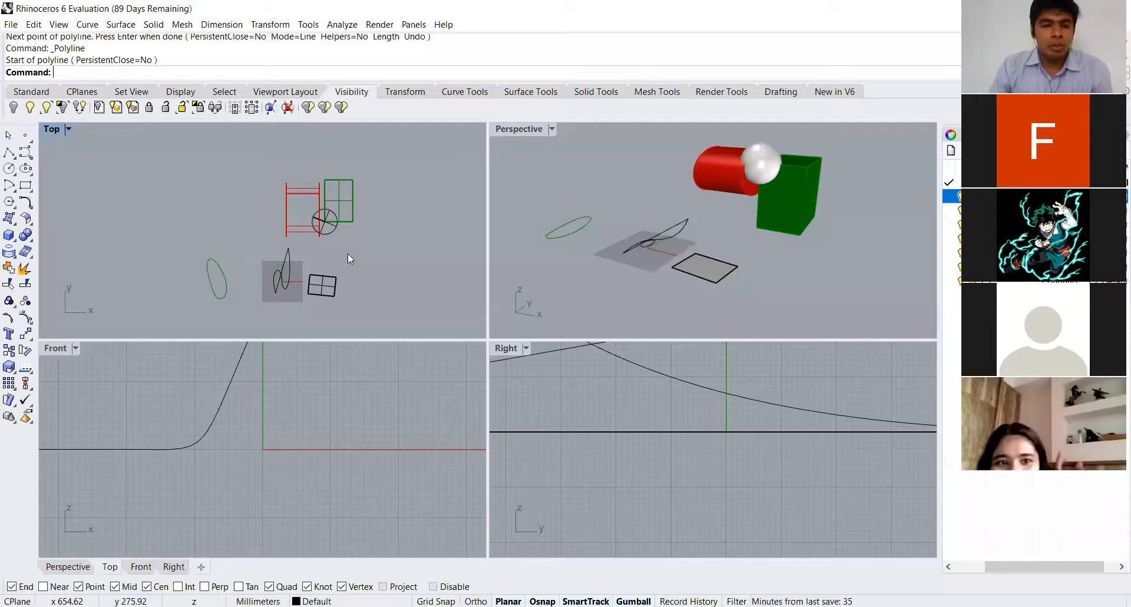
scroll(318, 274, up, 1)
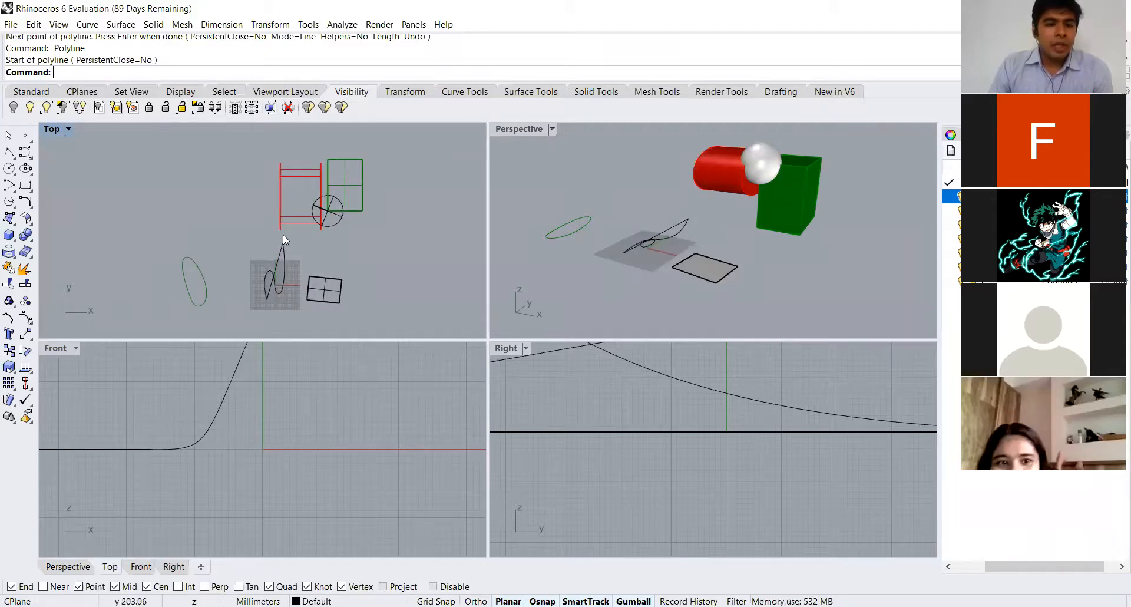
scroll(262, 292, up, 2)
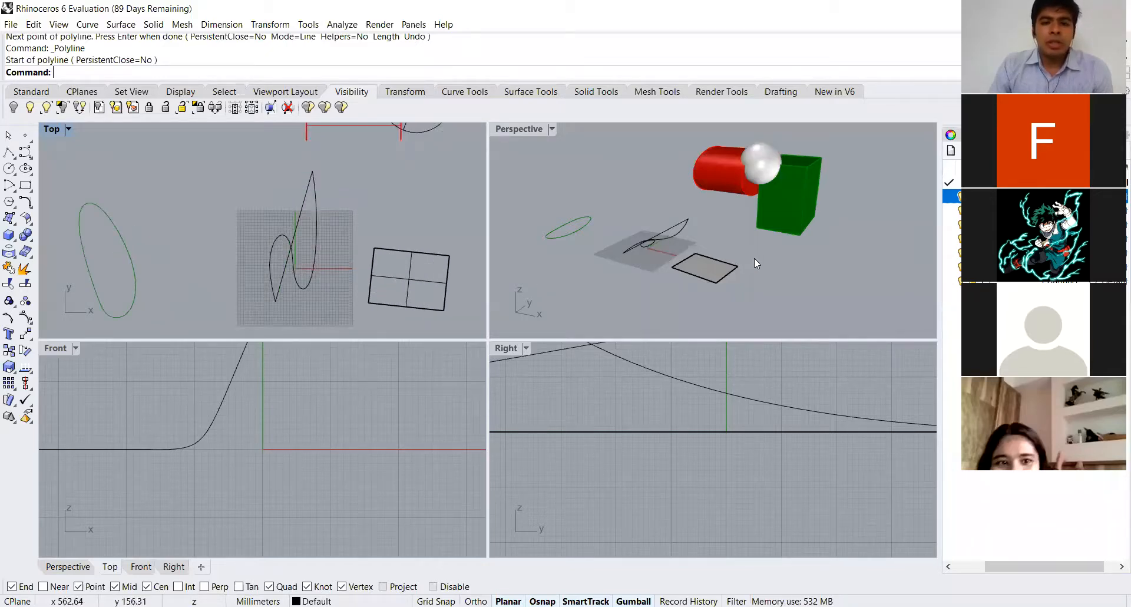
scroll(684, 259, up, 2)
scroll(333, 244, down, 3)
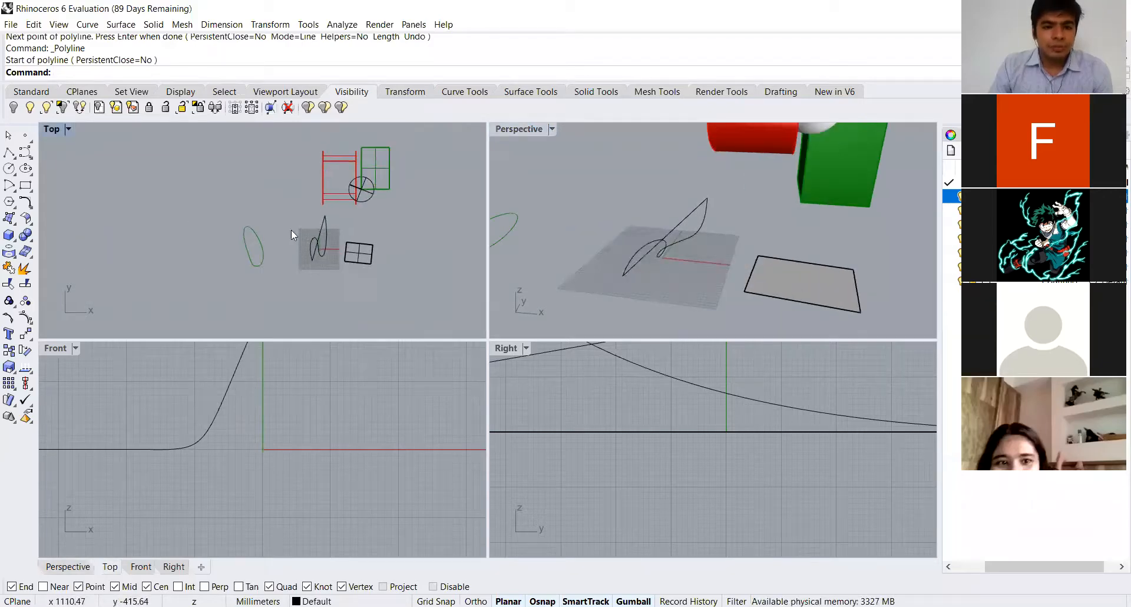
key(ctrl+a)
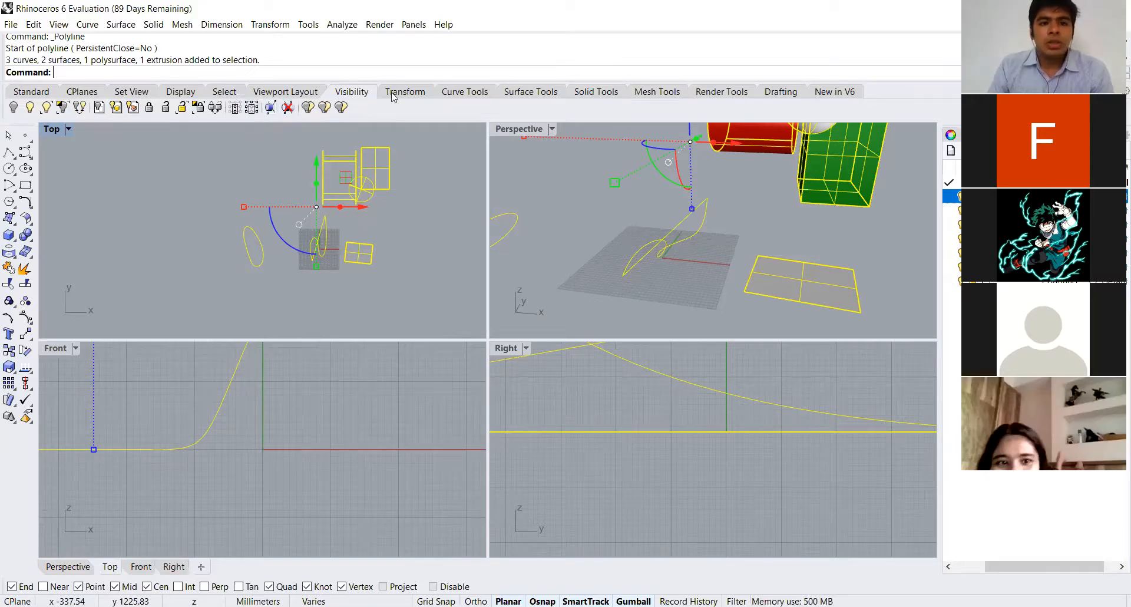
- Try the maximized and four-viewport layouts for the Top view, and switch to the three-viewport layout
click(307, 97)
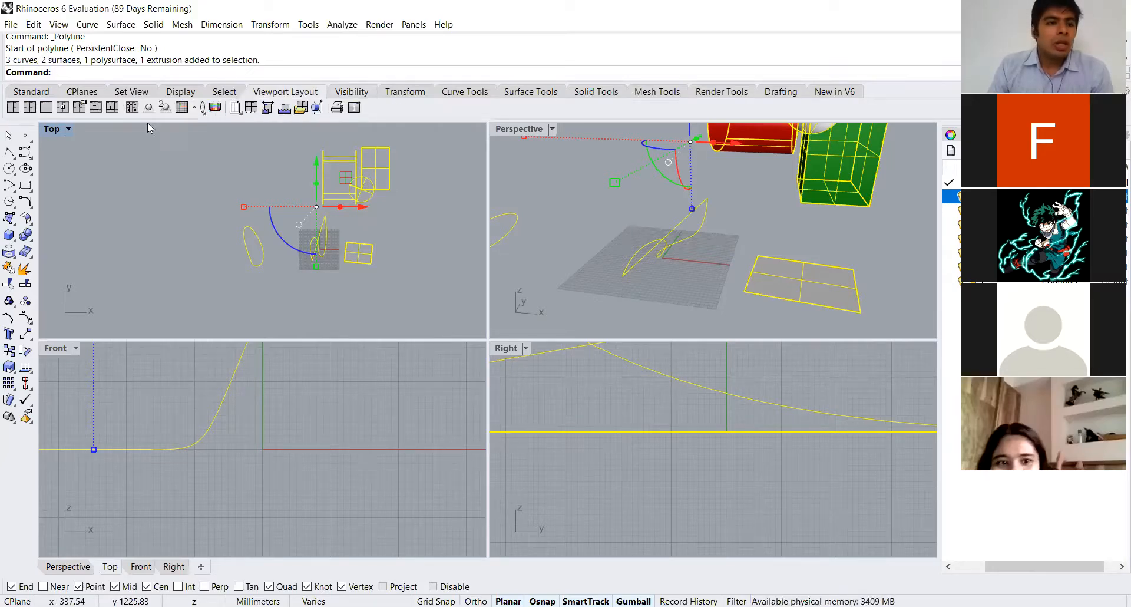
click(46, 108)
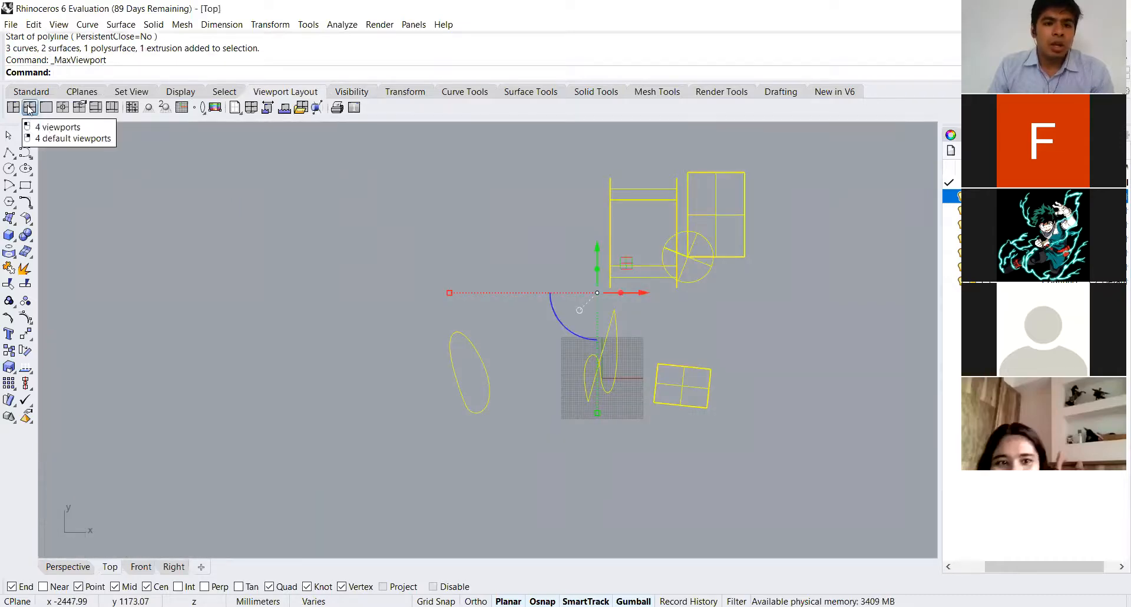
click(29, 108)
click(13, 108)
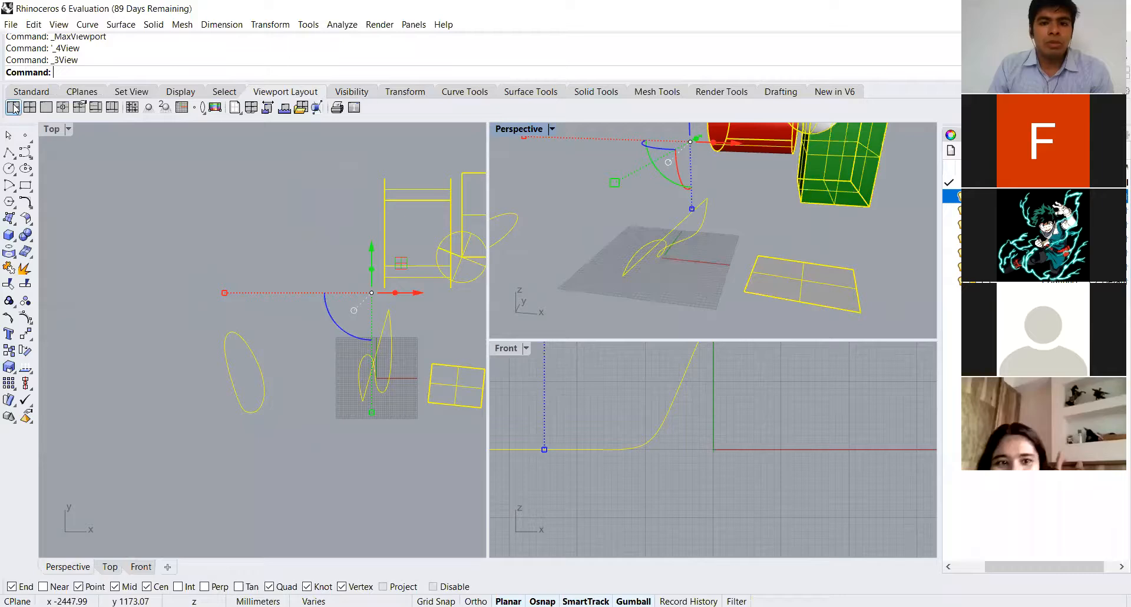
- Apply a two-point perspective to the Perspective viewport and synchronize the views
click(160, 111)
click(168, 111)
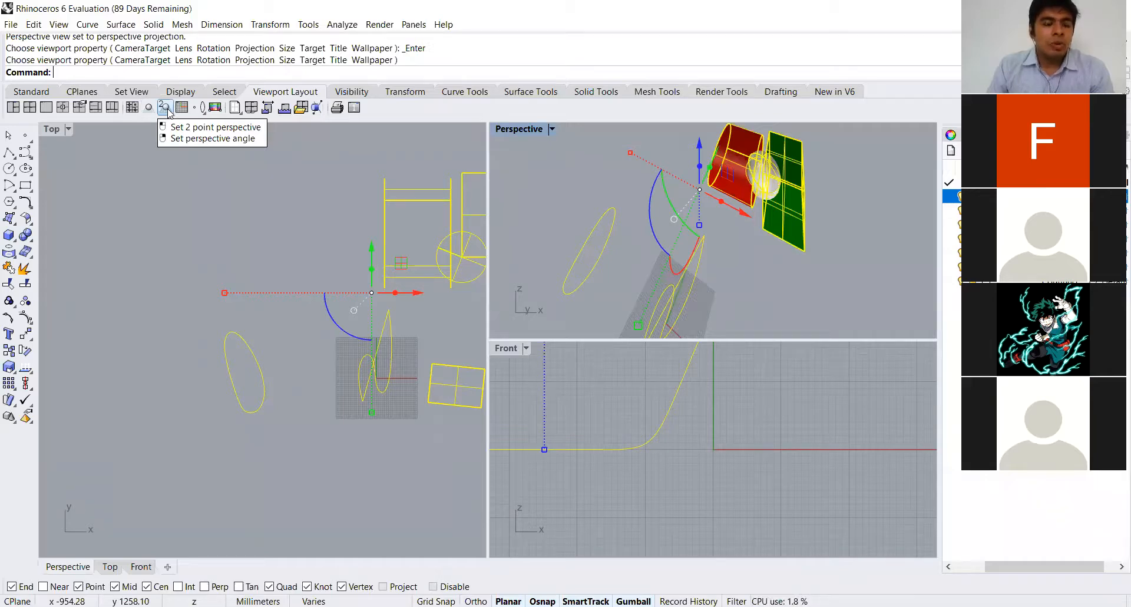
click(127, 112)
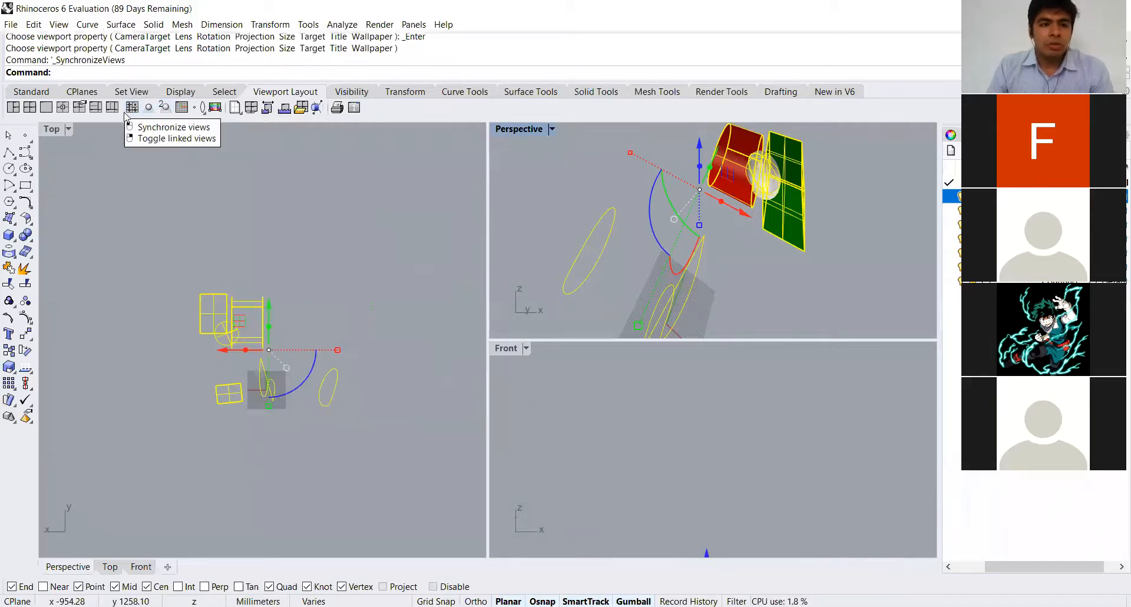
- Split the Perspective viewport vertically and return to the three-viewport layout
click(112, 108)
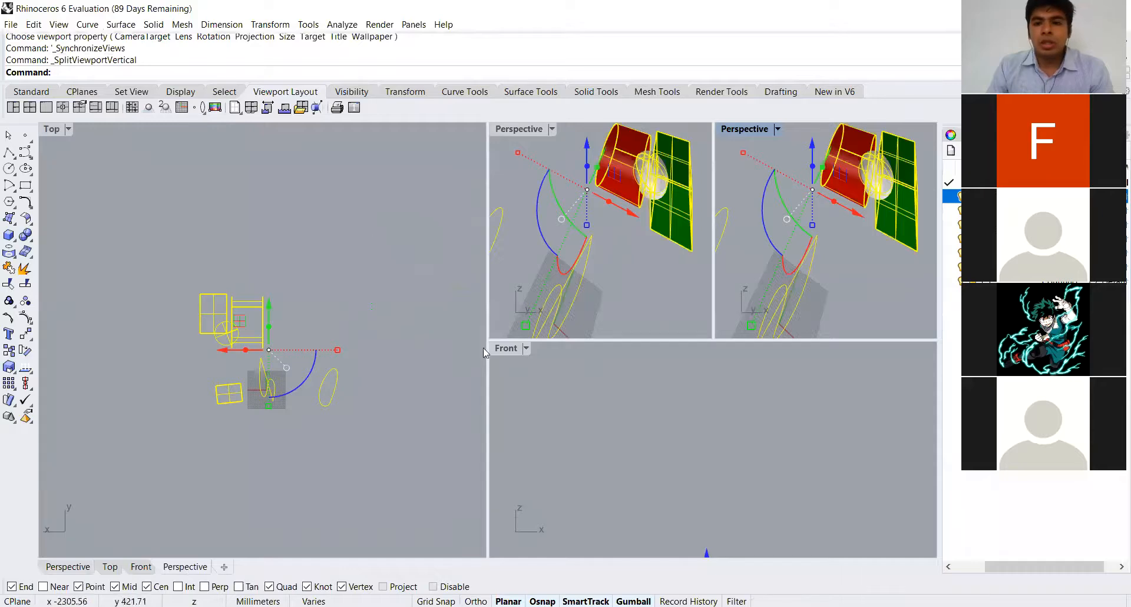
click(13, 107)
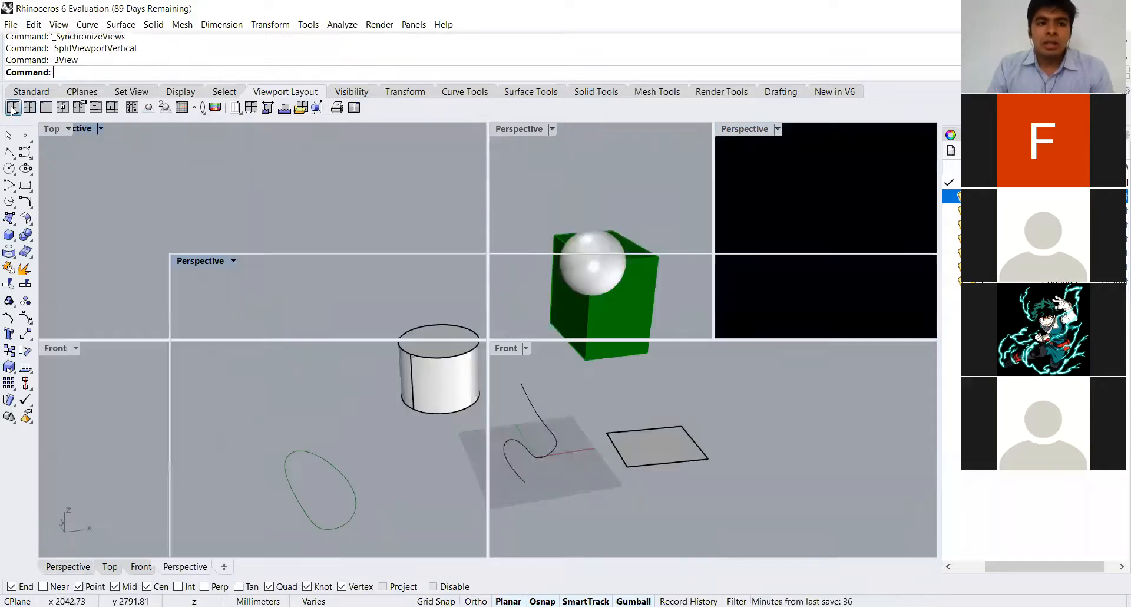
- Set the upper viewport to the standard Perspective view with all objects in frame, and deselect everything
right_drag(591, 293, 558, 148)
click(552, 129)
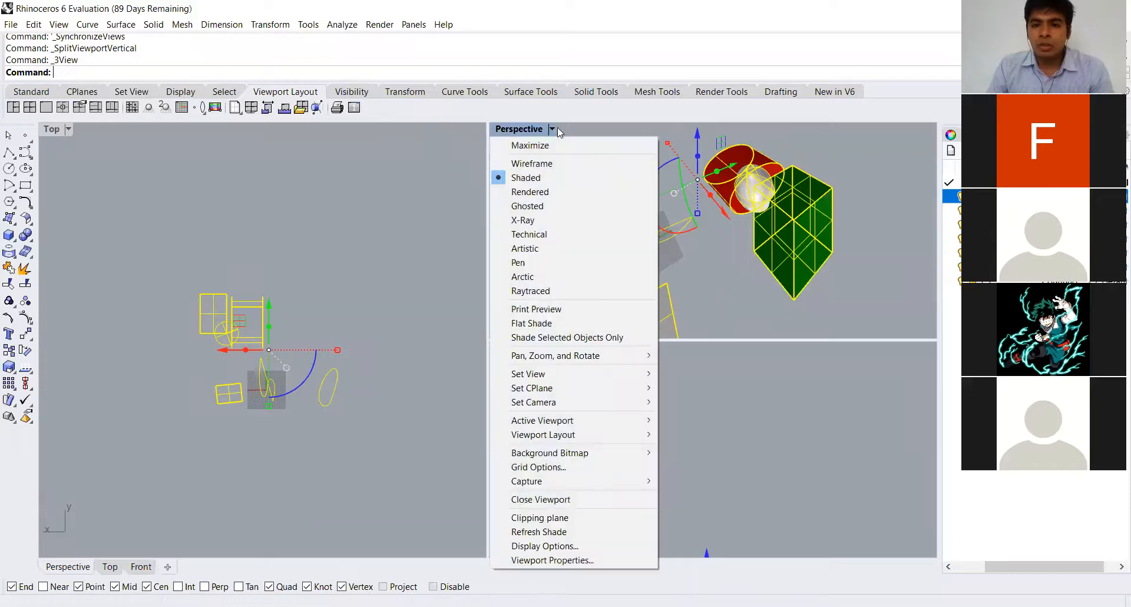
mouse_move(585, 382)
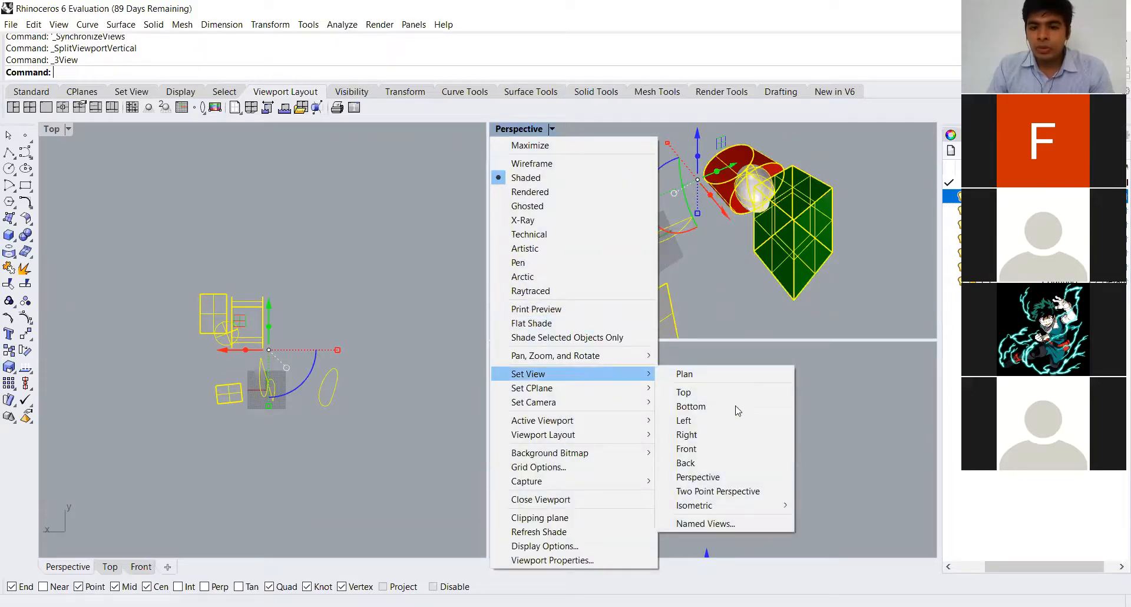
click(731, 476)
scroll(690, 220, down, 8)
scroll(689, 220, up, 2)
key(Escape)
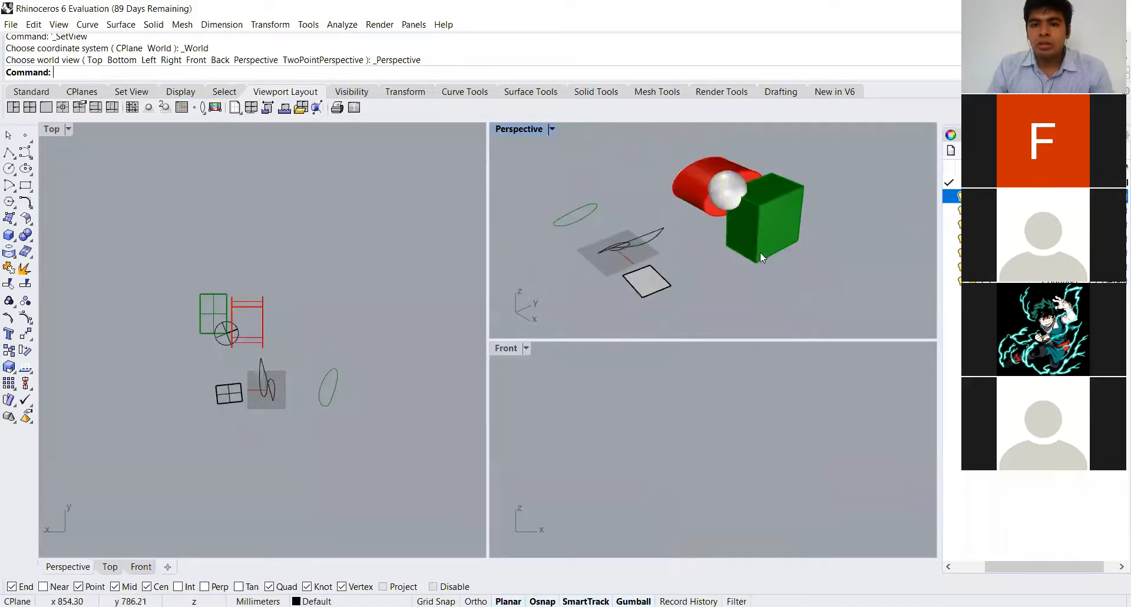
- Start a polyline in the Top viewport above the ellipse and draw its first segment horizontally using Ortho
mouse_move(760, 253)
right_down()
mouse_move(687, 245)
mouse_move(720, 226)
mouse_move(754, 236)
right_up()
scroll(322, 337, down, 4)
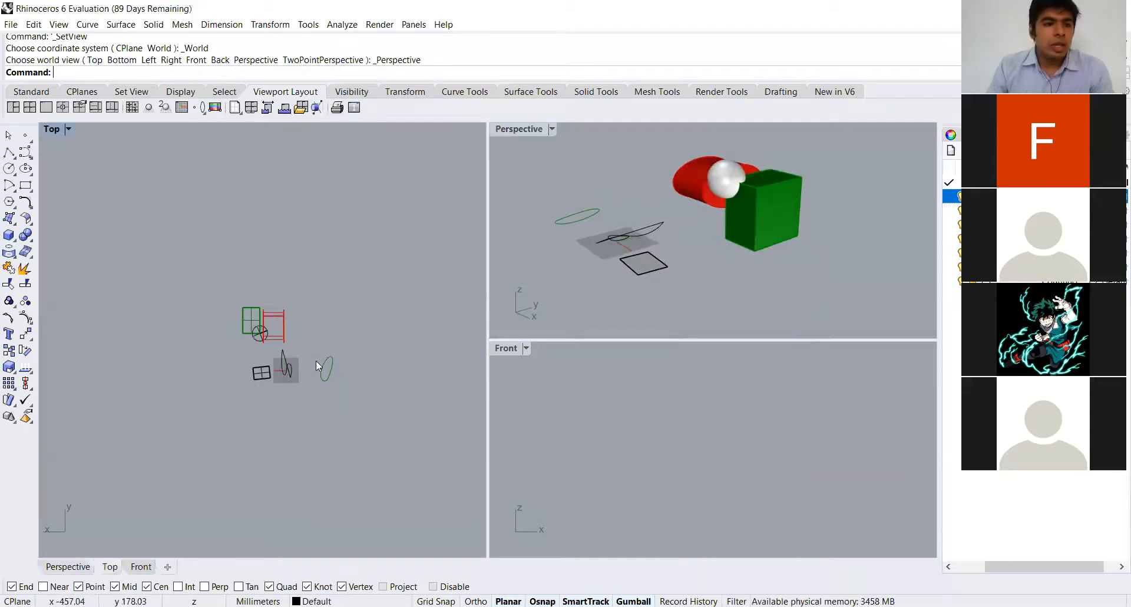
scroll(316, 361, up, 4)
click(9, 152)
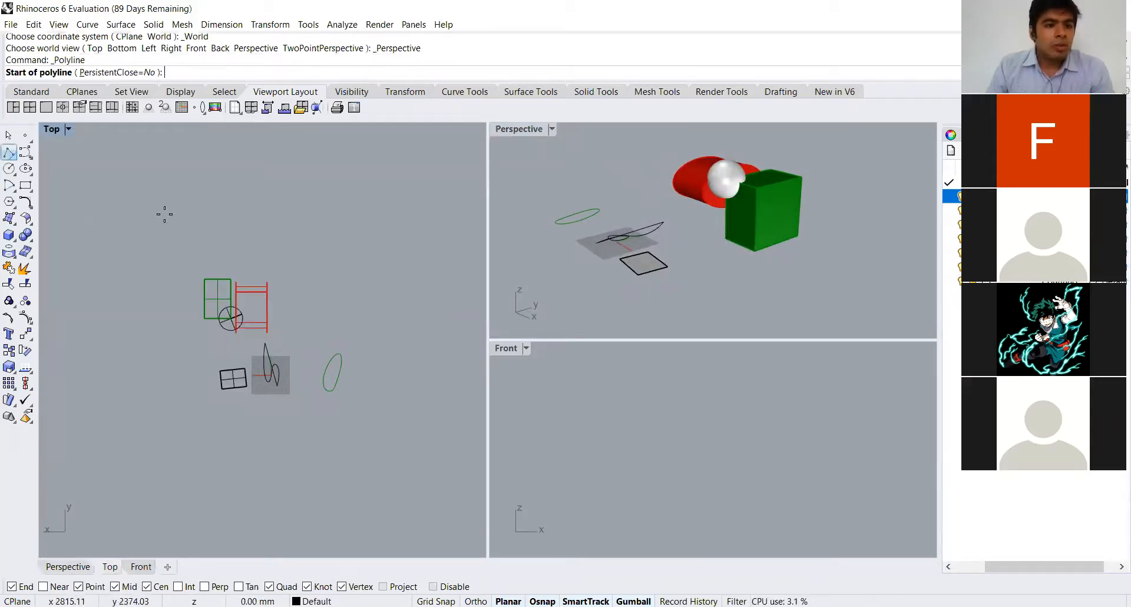
scroll(353, 241, up, 2)
click(279, 276)
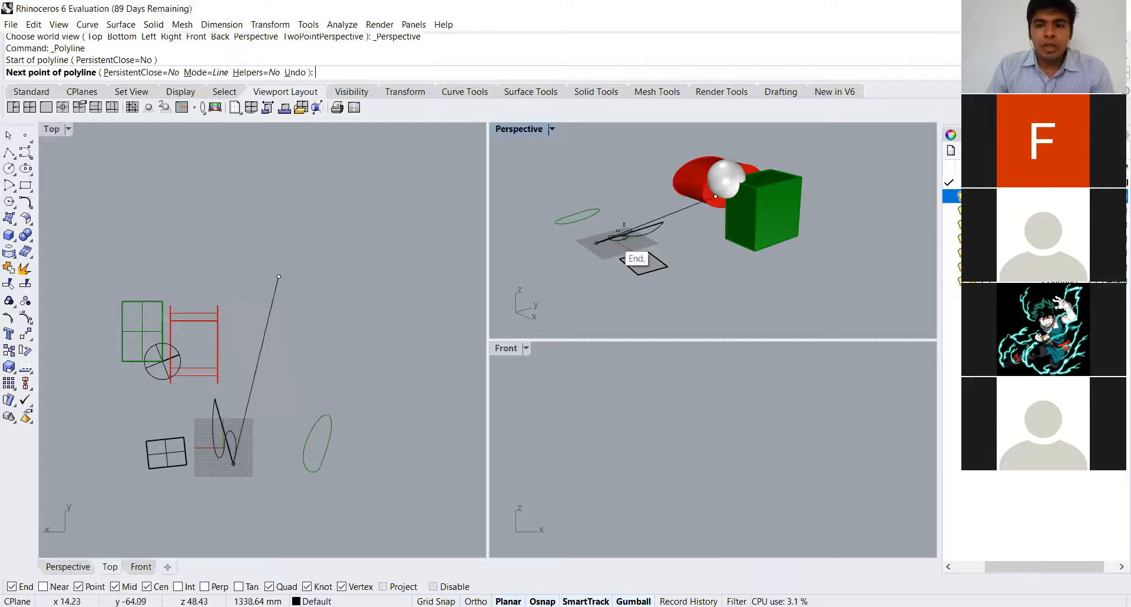
click(385, 264)
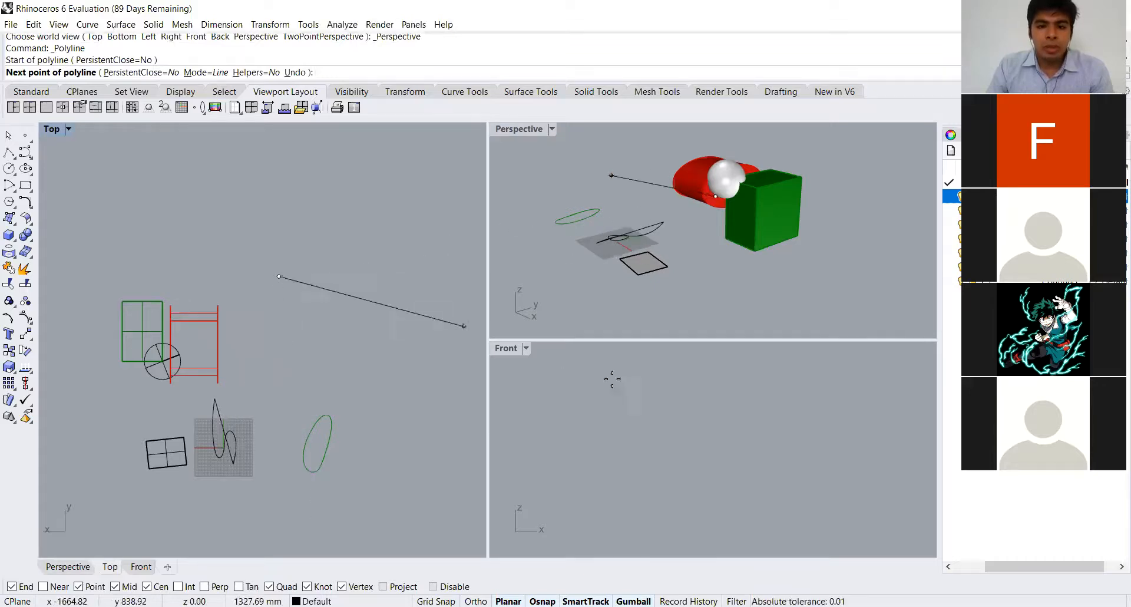
scroll(601, 380, up, 2)
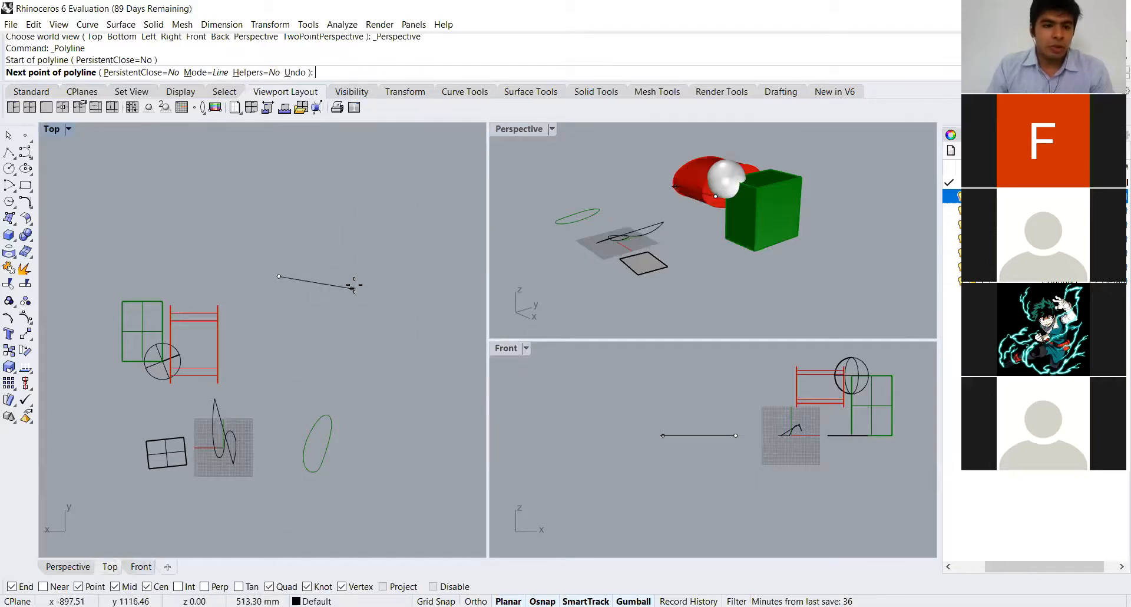
key(F8)
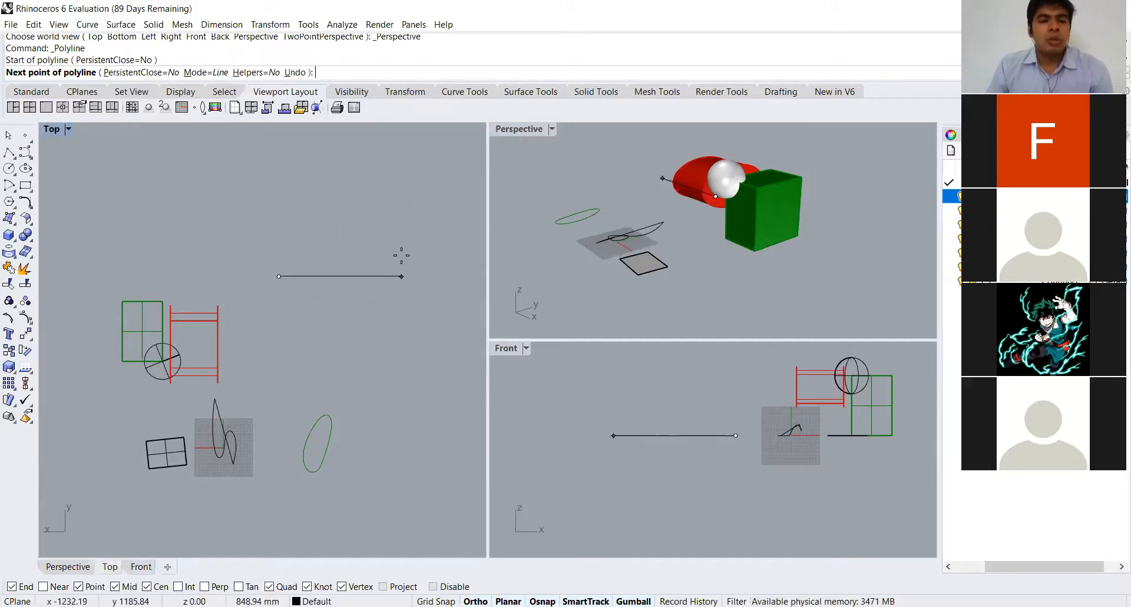
click(354, 282)
key(F8)
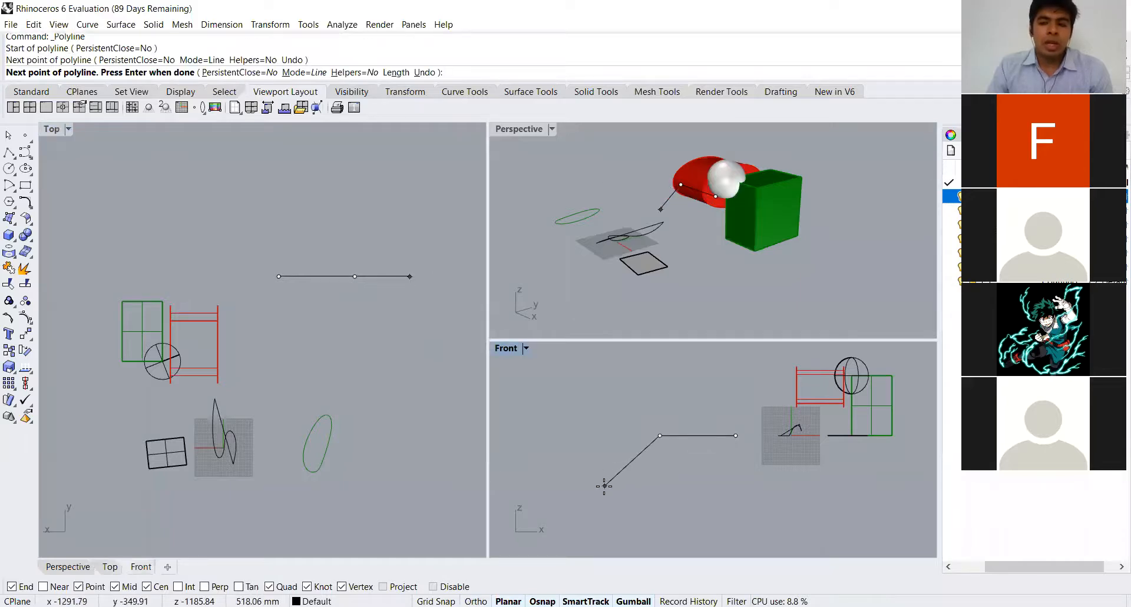
- Add a vertical polyline segment about 1590 mm high in the Front viewport, using Ortho to keep it straight
scroll(612, 496, down, 3)
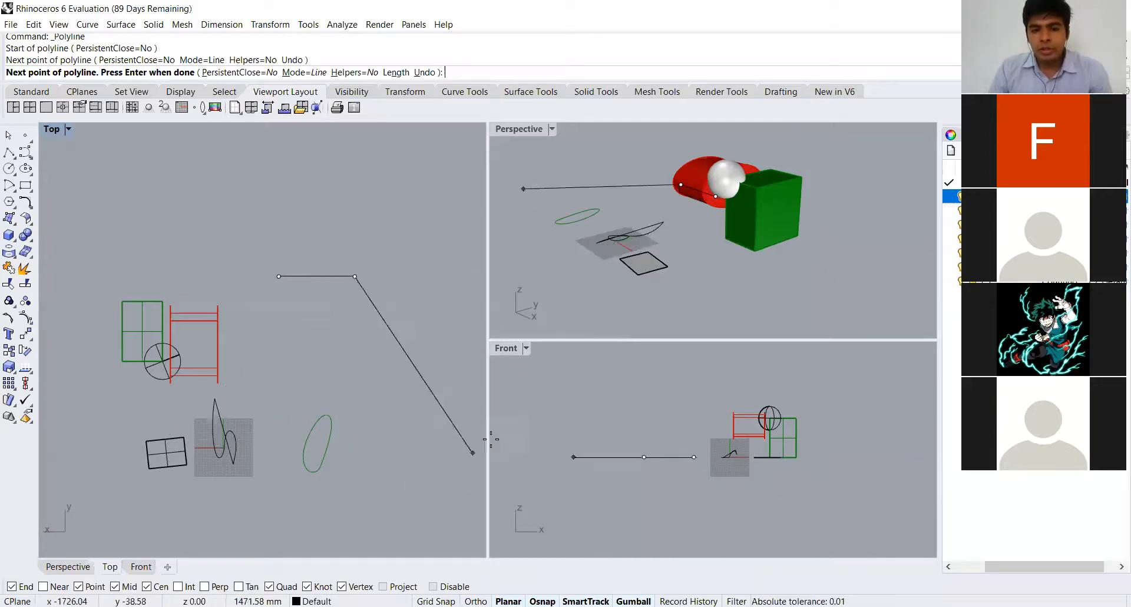
mouse_move(546, 283)
right_down()
mouse_move(588, 285)
mouse_move(536, 273)
mouse_move(553, 303)
right_up()
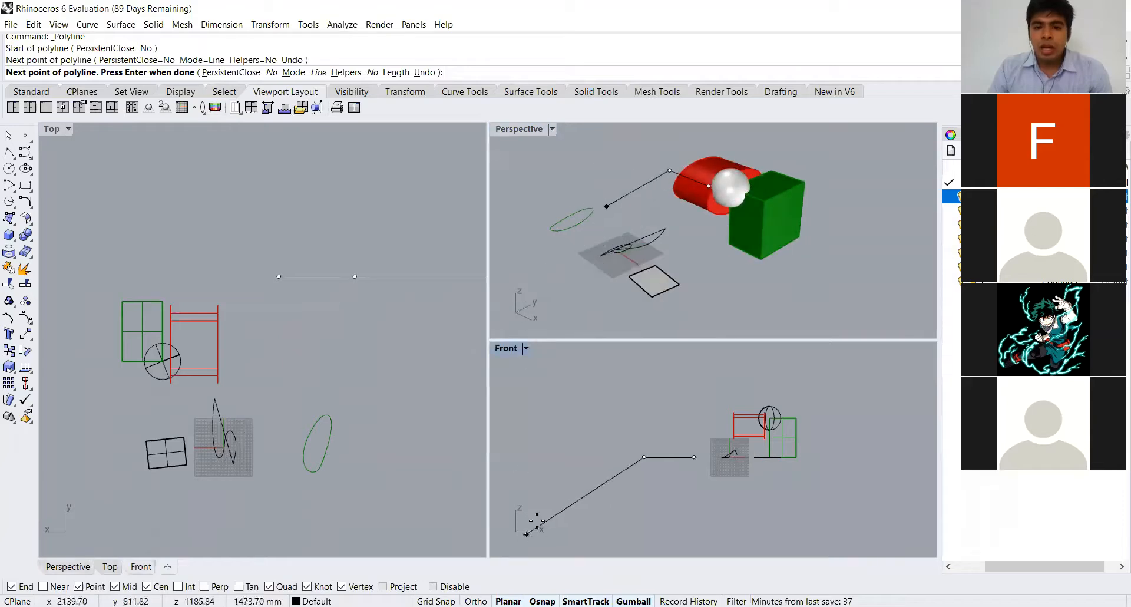
scroll(533, 530, up, 2)
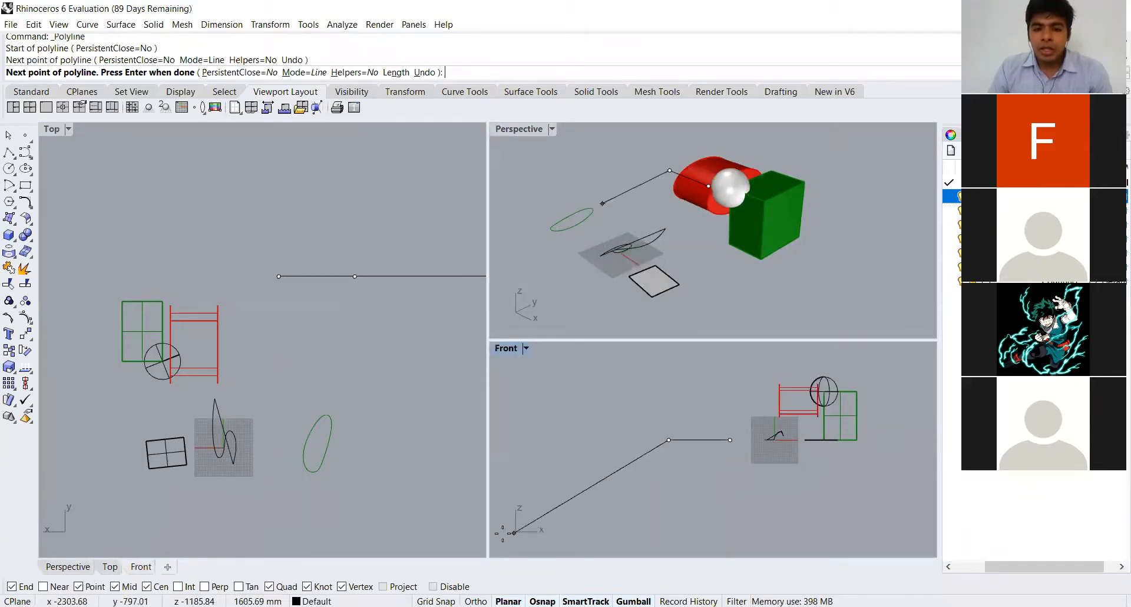
scroll(670, 462, down, 3)
key(F8)
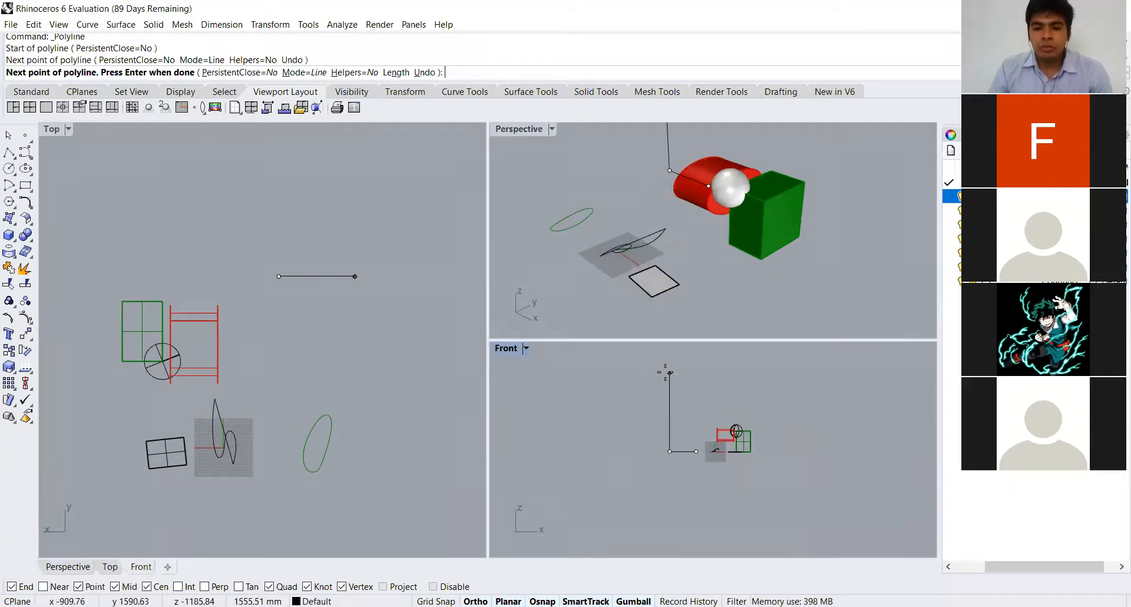
click(669, 373)
key(F8)
- Close the polyline at its start point in the Perspective viewport to complete the upright triangle
scroll(565, 427, down, 1)
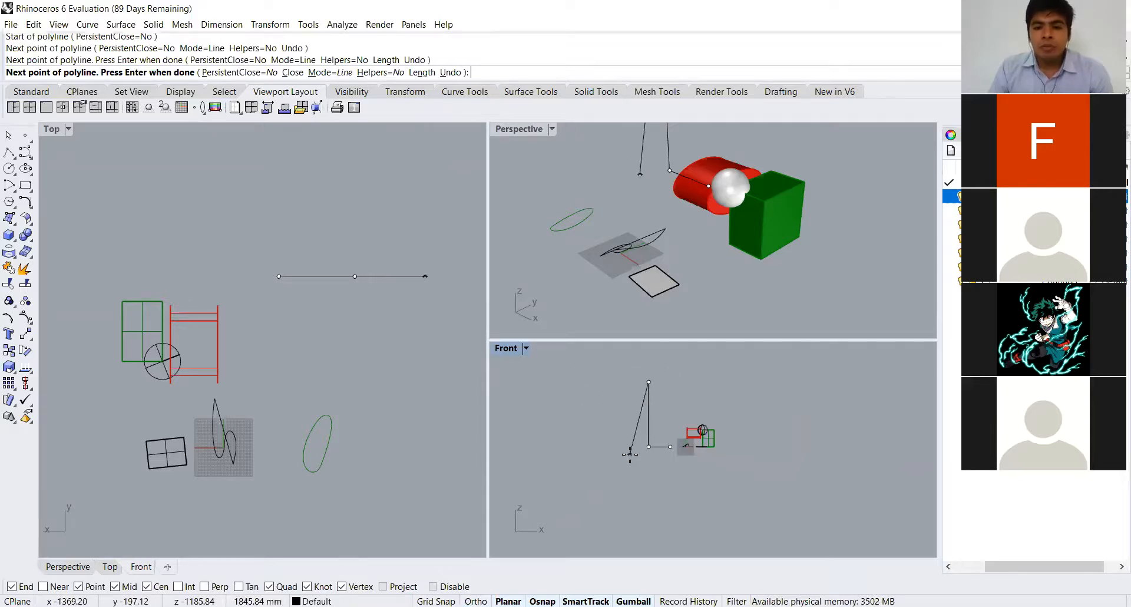
scroll(623, 383, up, 2)
scroll(661, 312, down, 2)
right_drag(714, 240, 683, 220)
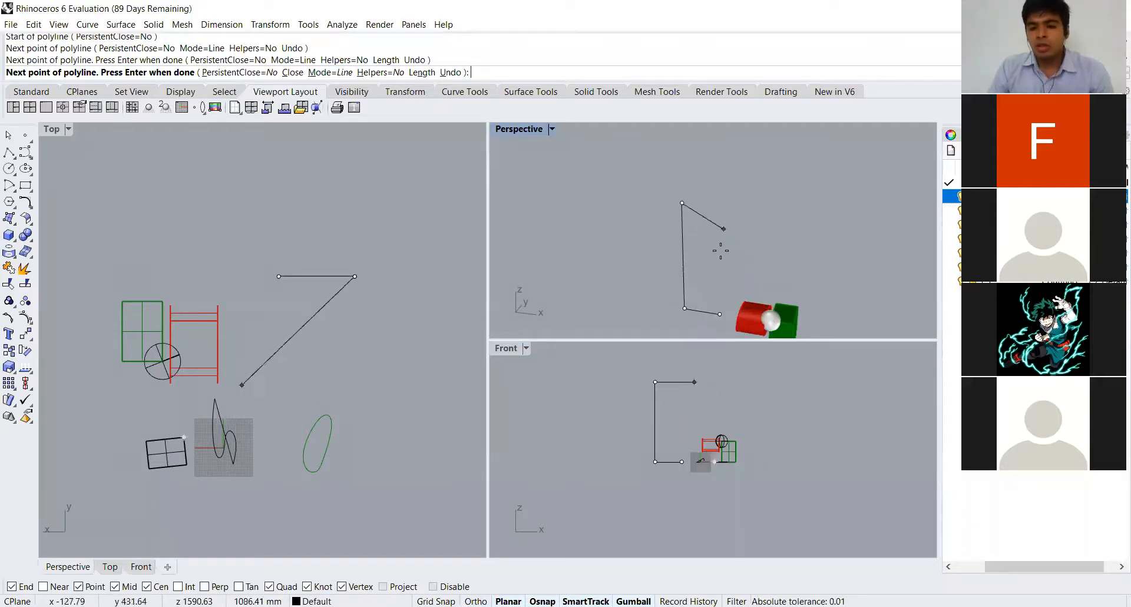
click(719, 314)
right_click(664, 296)
right_drag(641, 262, 675, 242)
right_click(346, 304)
scroll(343, 300, down, 2)
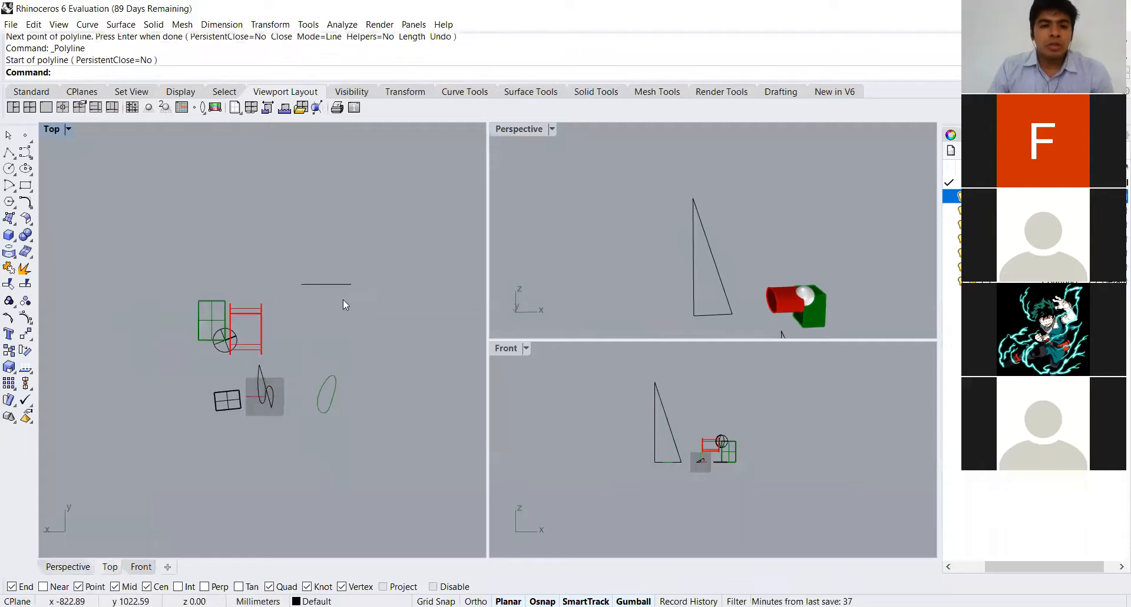
scroll(343, 300, up, 1)
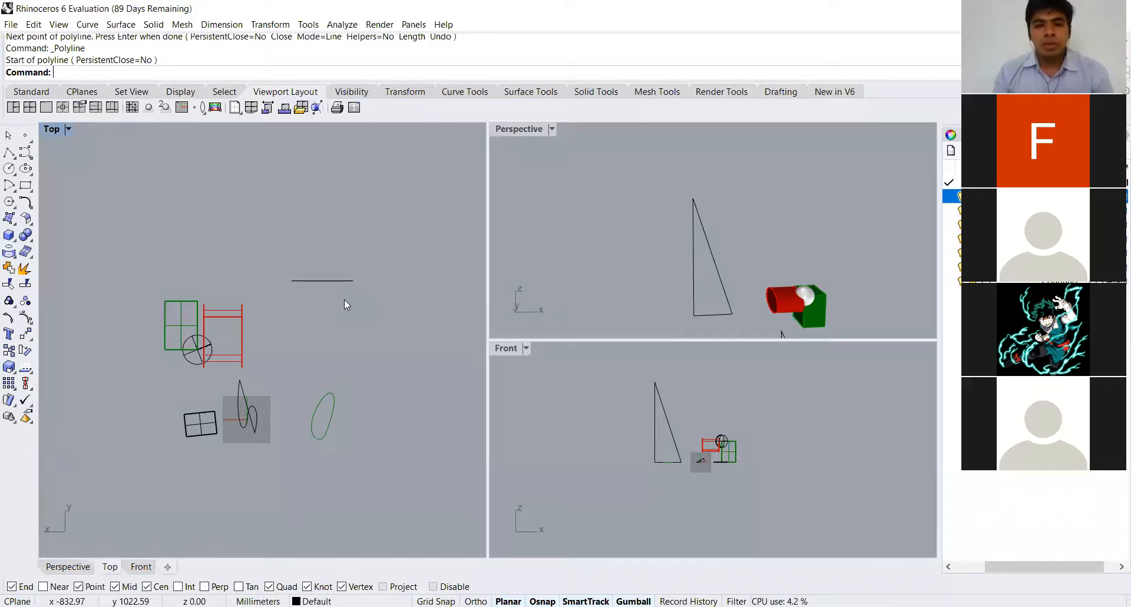
scroll(344, 300, up, 1)
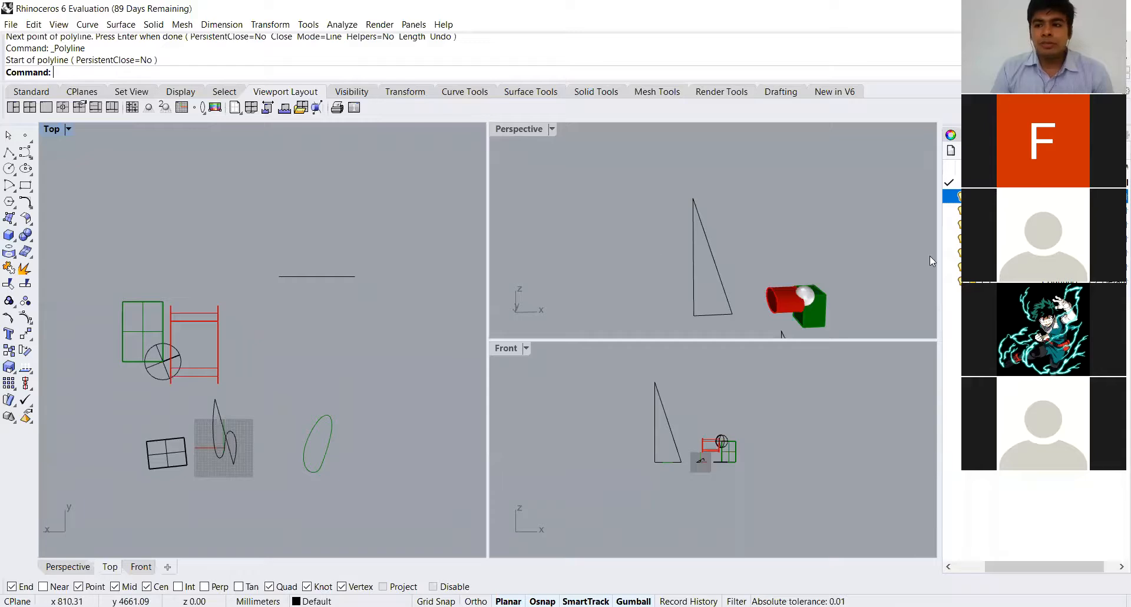
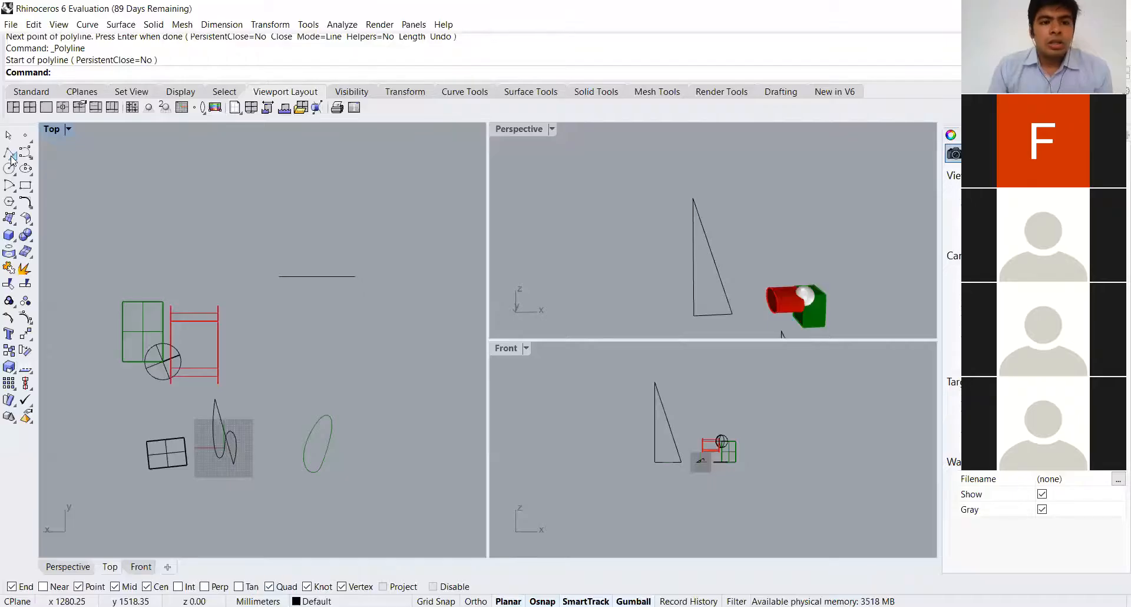
- Draw a flat three-sided polyline in the Top viewport below the existing line, ending it near its start point
click(11, 156)
scroll(483, 242, down, 2)
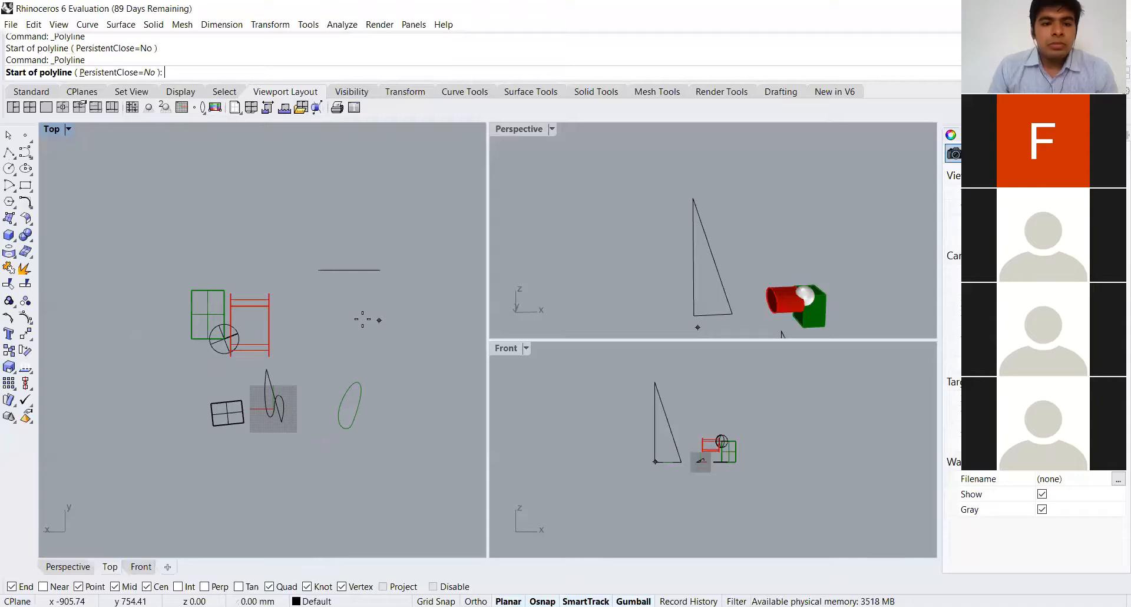
right_drag(362, 319, 225, 269)
click(227, 262)
click(374, 262)
click(327, 297)
scroll(183, 293, up, 3)
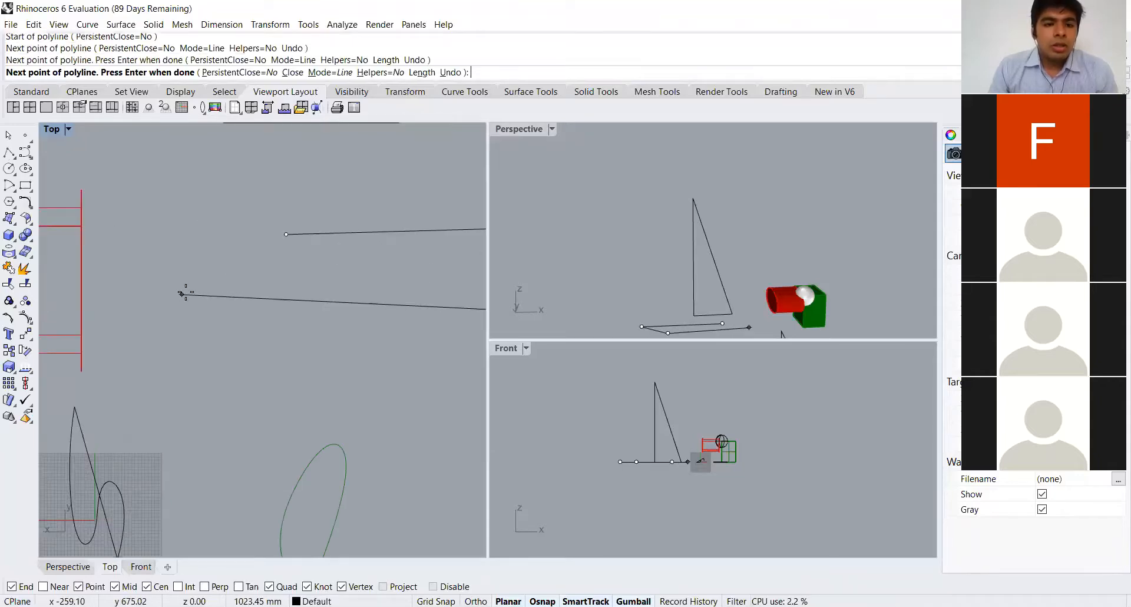
click(186, 291)
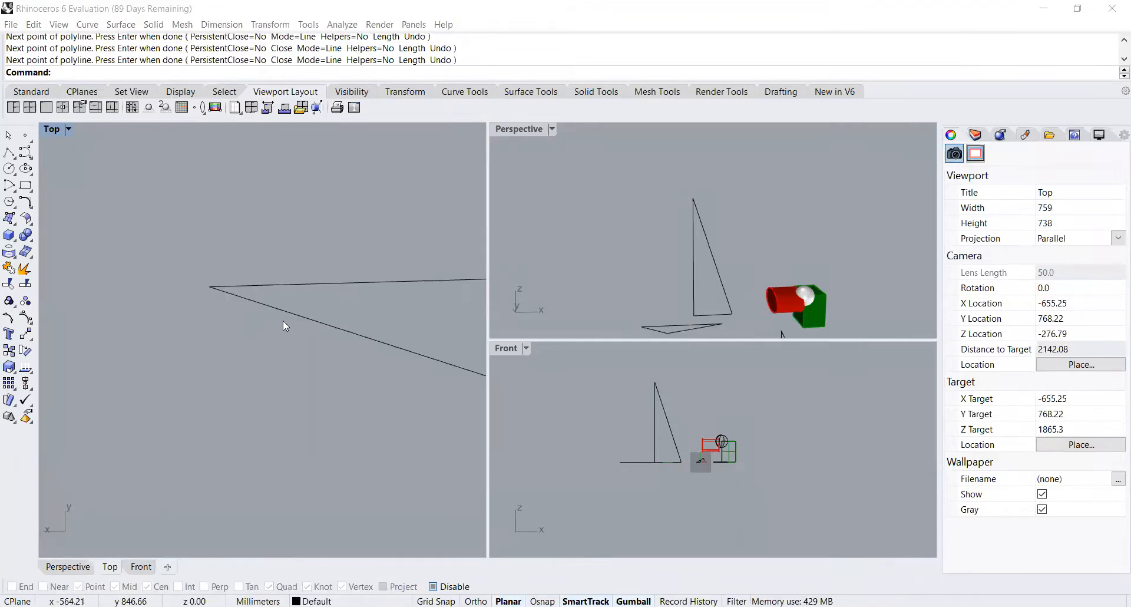
- Try to create a surface from the flat three-sided polyline with Planar Curves
scroll(294, 315, down, 6)
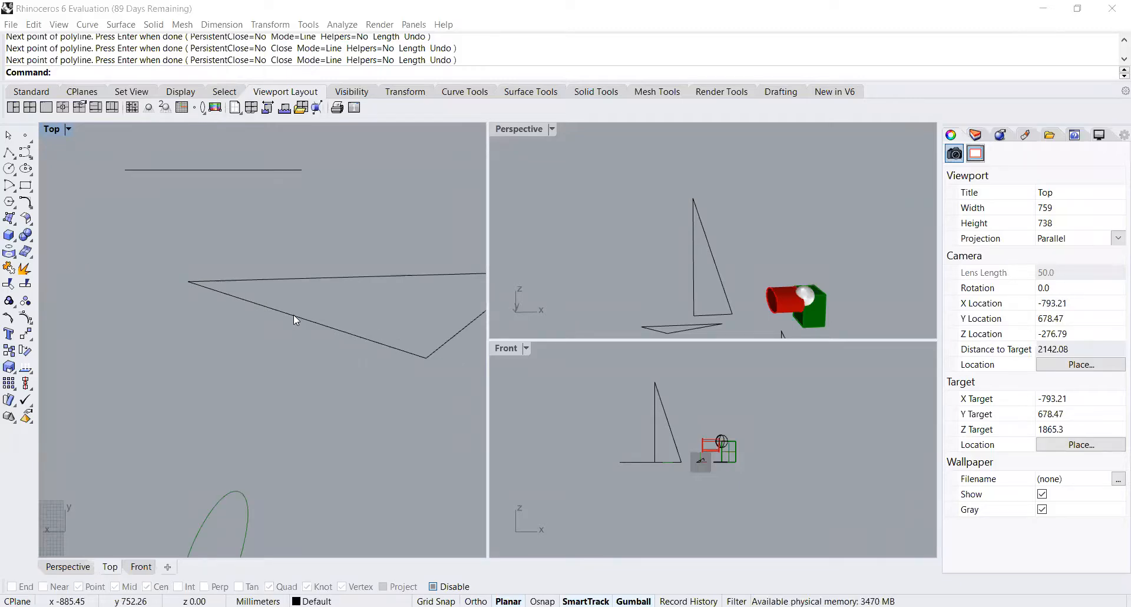
click(293, 315)
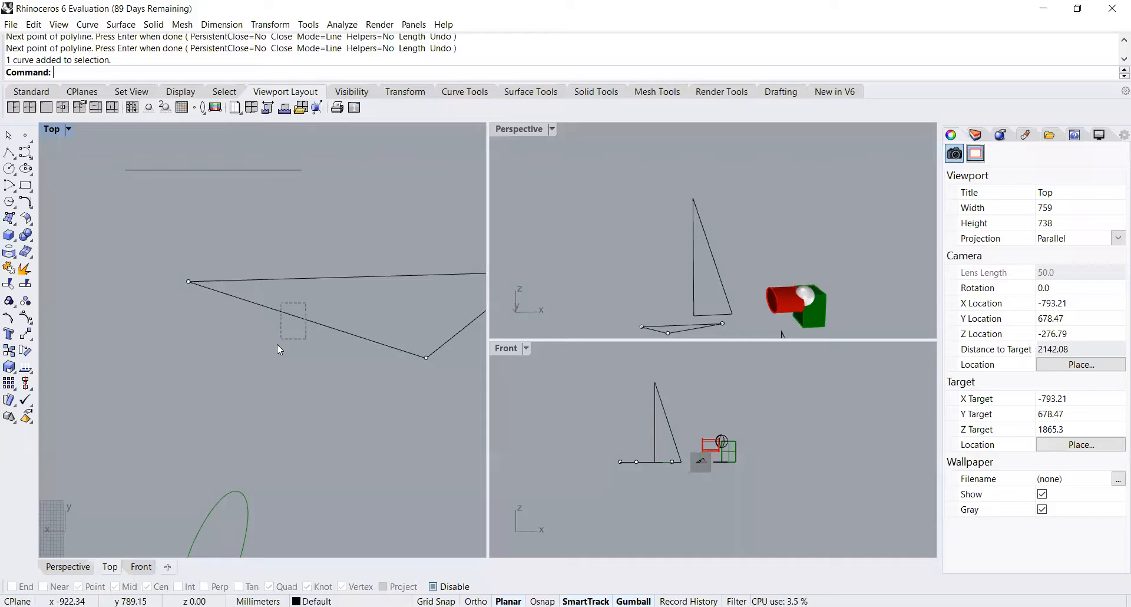
click(129, 26)
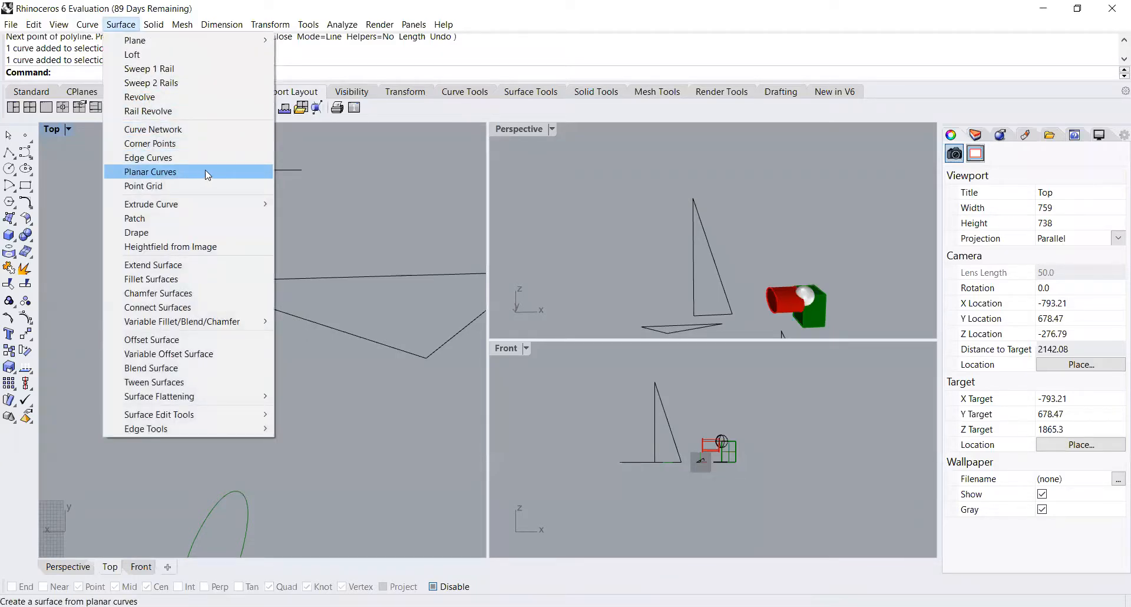
click(206, 172)
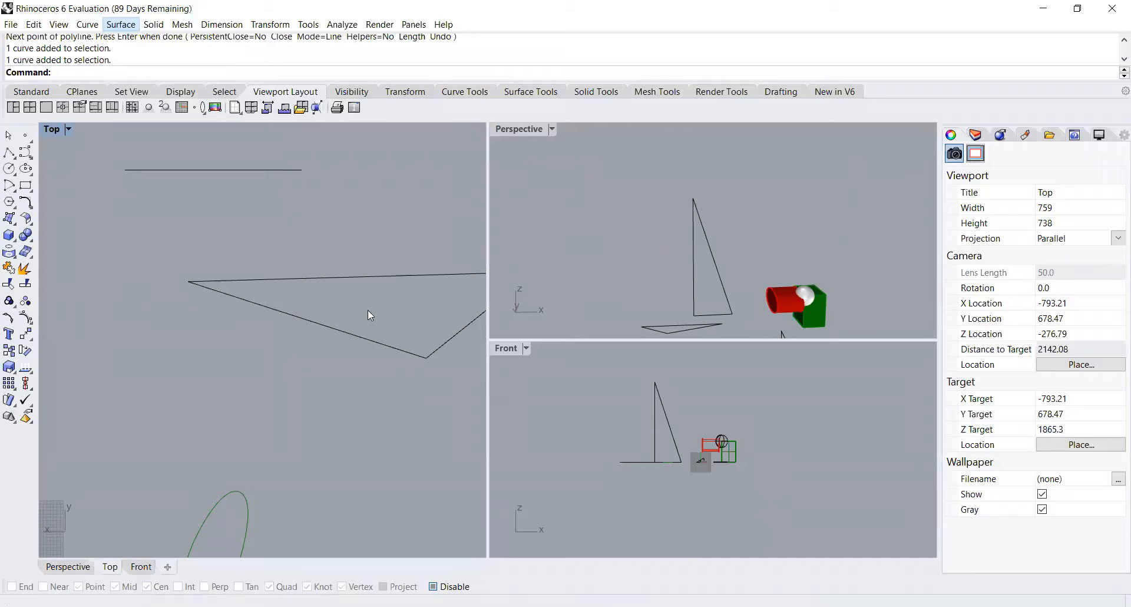
- Select the flat three-sided polyline and try the corner-point surface command, leaving it before placing any corner
scroll(177, 217, down, 8)
scroll(417, 229, up, 6)
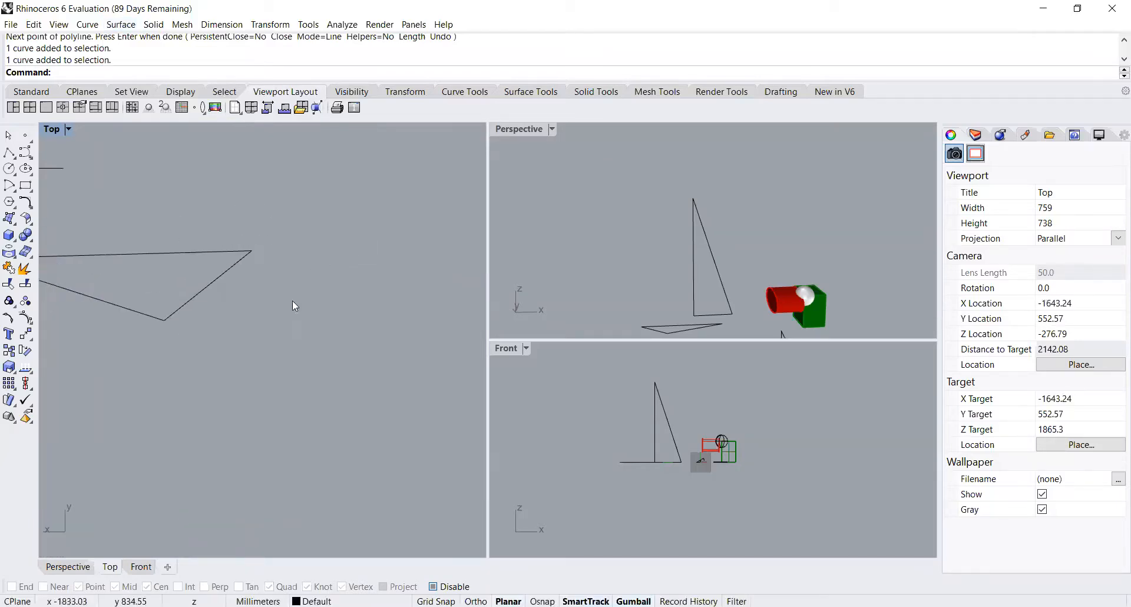
right_drag(292, 301, 341, 292)
scroll(435, 327, down, 6)
scroll(209, 304, up, 3)
click(249, 296)
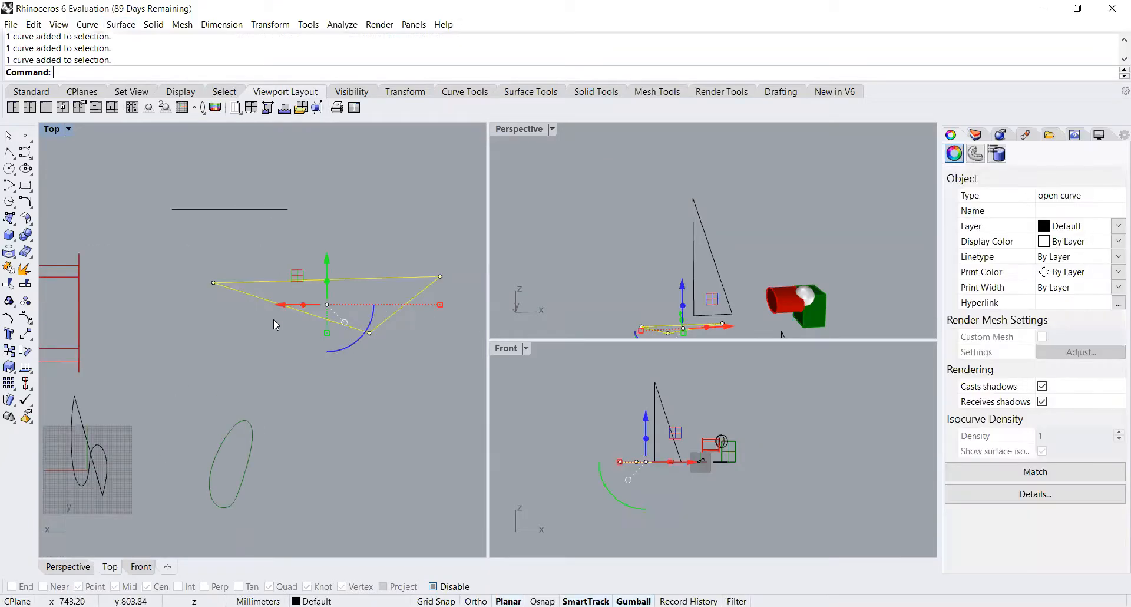
scroll(681, 436, down, 2)
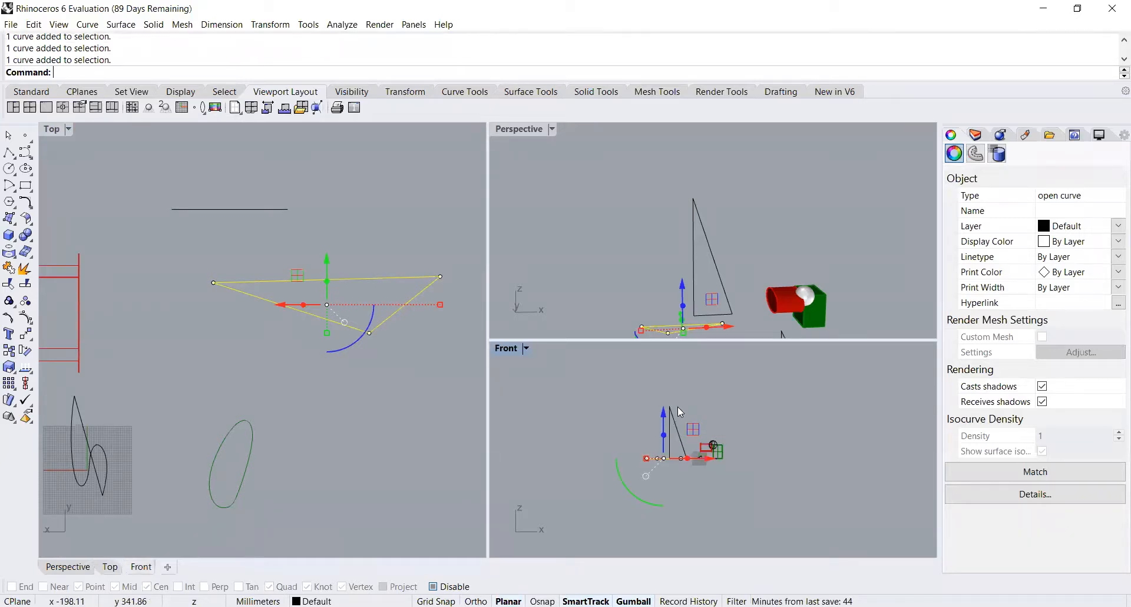
scroll(642, 239, up, 3)
right_drag(385, 248, 383, 261)
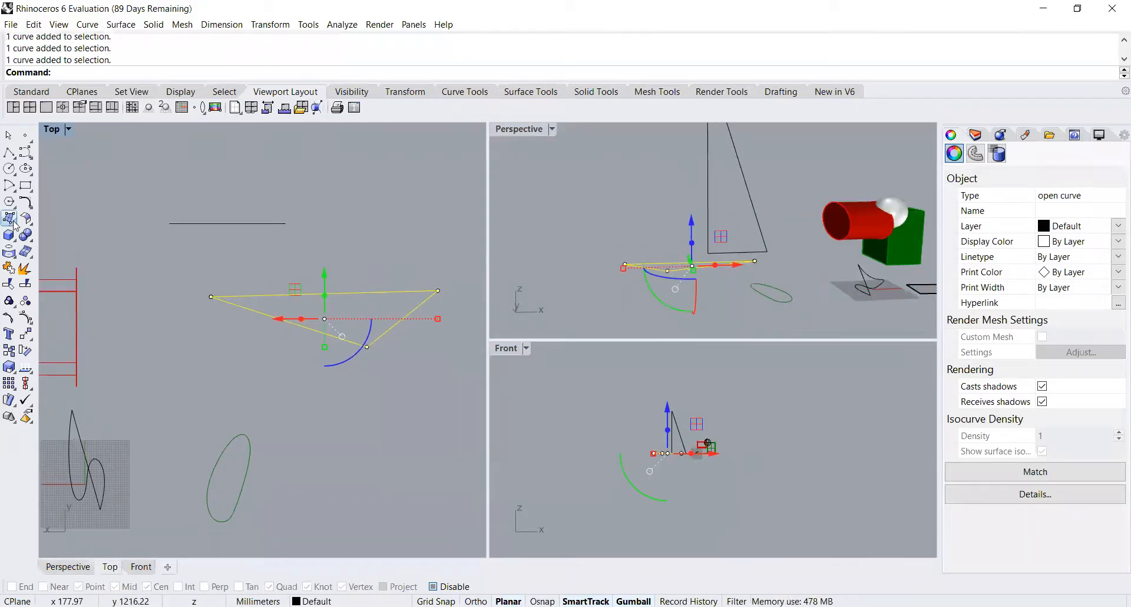
click(11, 220)
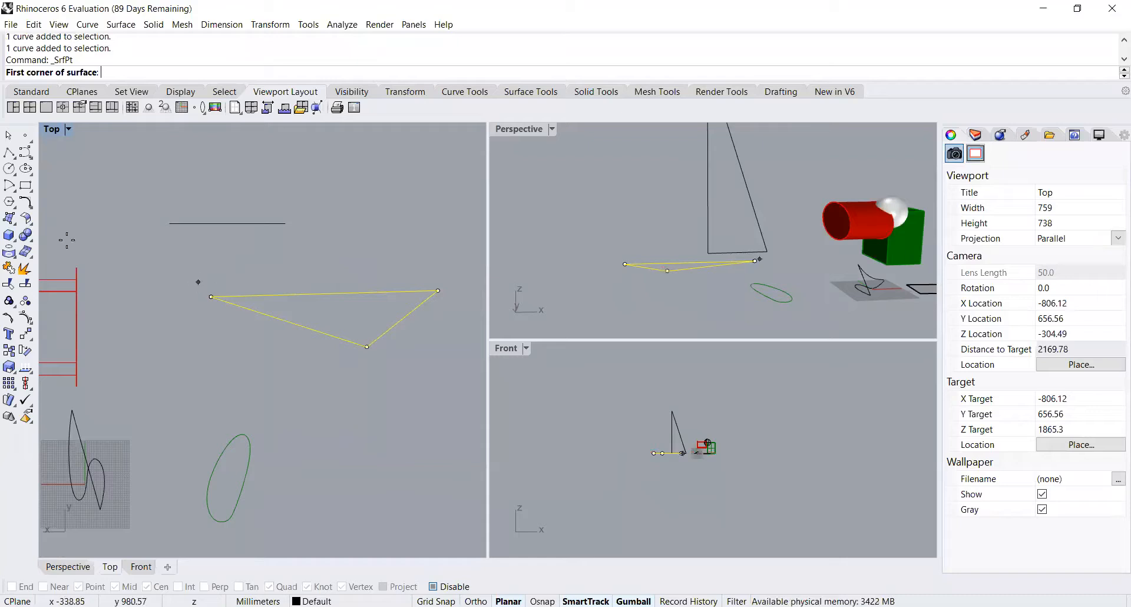
key(Escape)
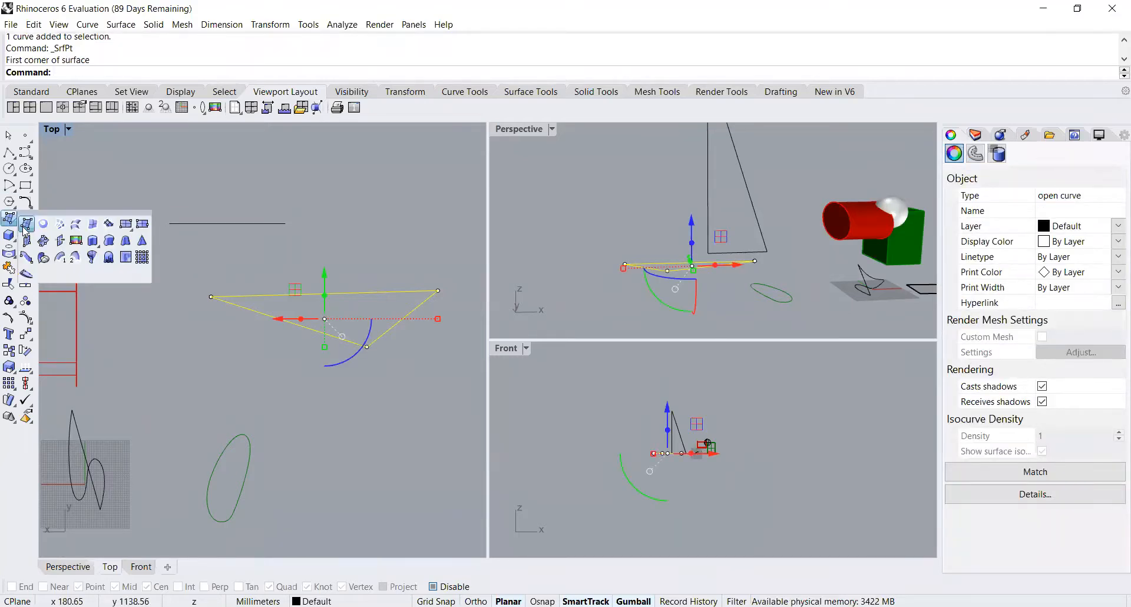
- Look up "Surfacefromclosedcurve" among the commands, run SelClosedCrv to select closed curves, and examine the flat polyline's start corner
text(Sur)
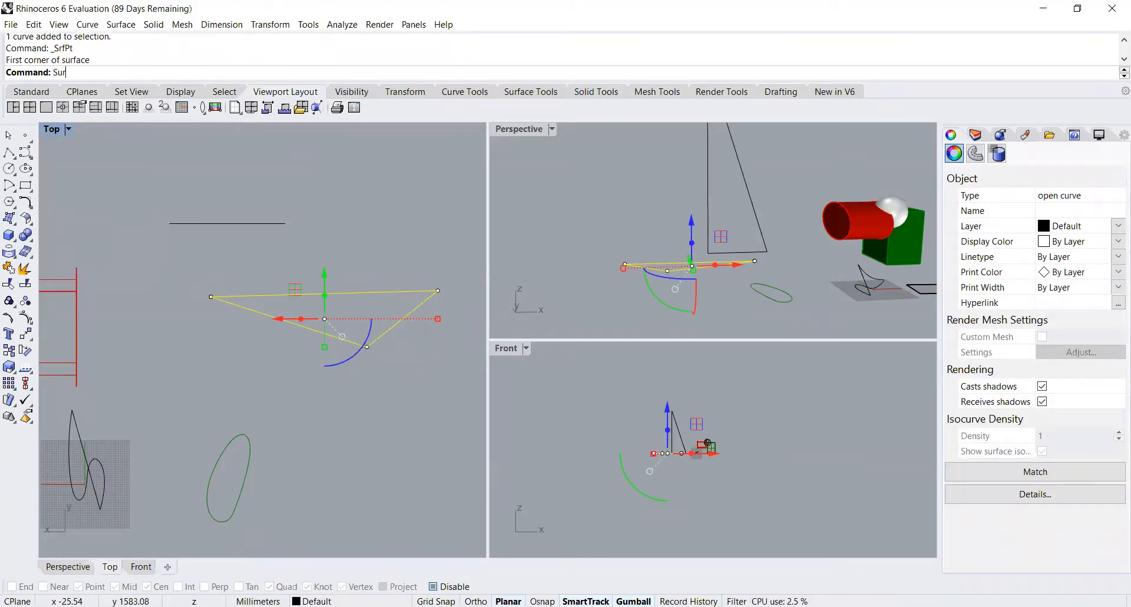
text(facefromclosed)
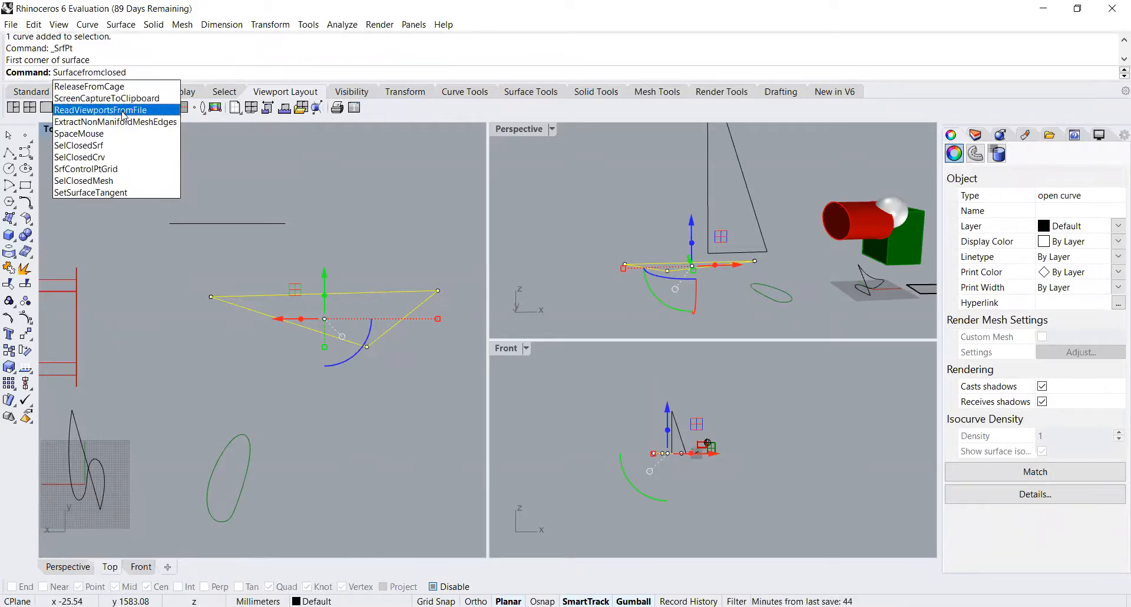
text(curve)
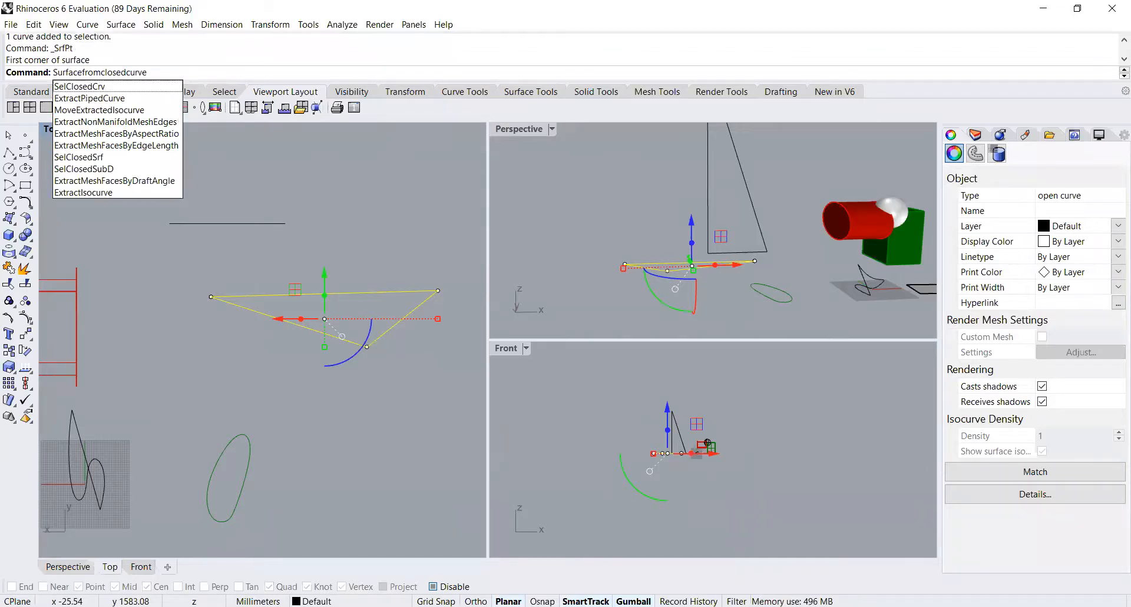
click(133, 86)
scroll(284, 241, down, 2)
scroll(375, 335, up, 2)
click(307, 338)
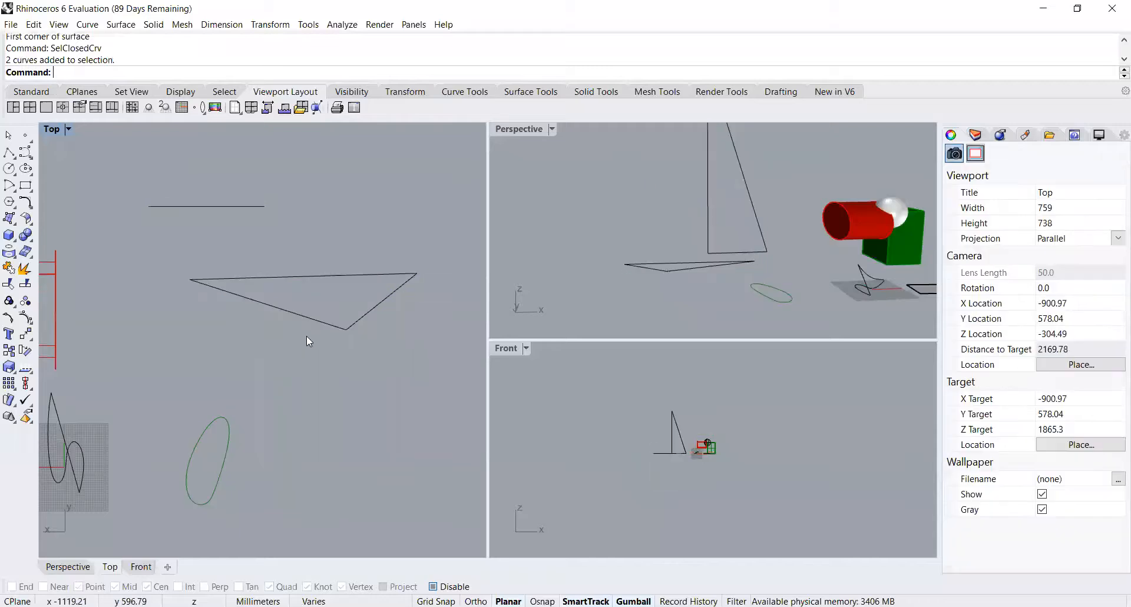
scroll(182, 285, up, 6)
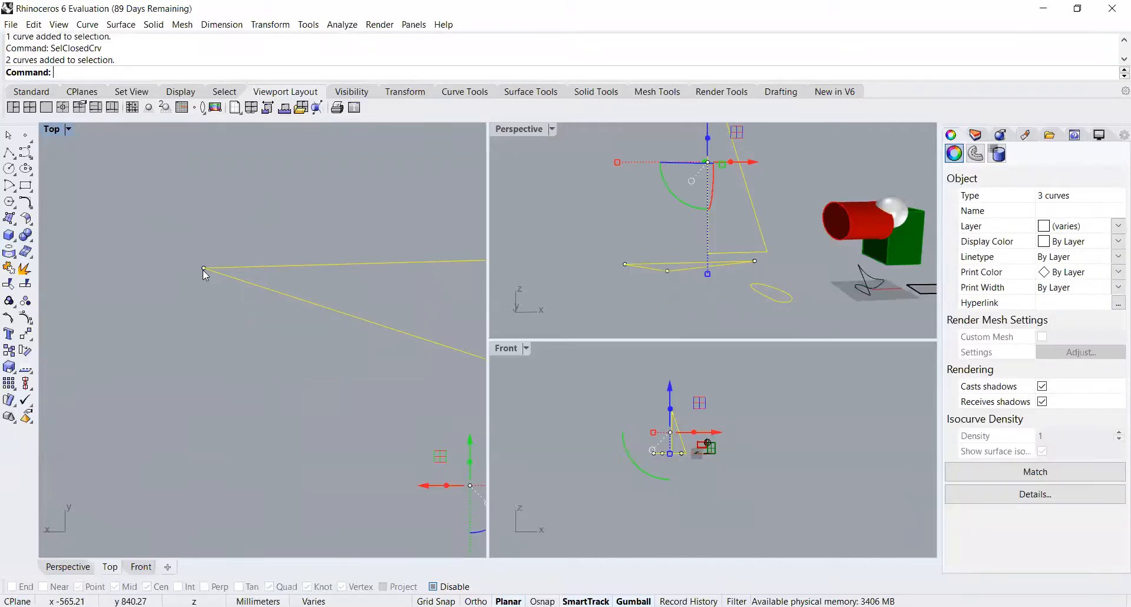
- Examine the flat three-sided polyline's start corner up close in the Top viewport, checking whether its two ends meet
click(200, 258)
scroll(201, 258, up, 20)
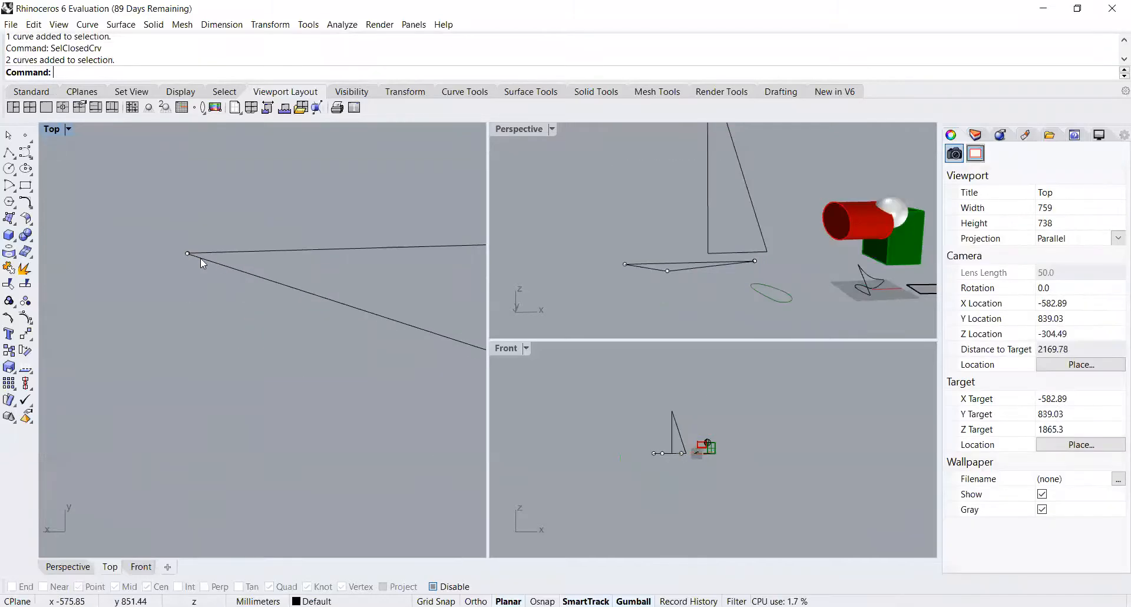
scroll(193, 264, up, 3)
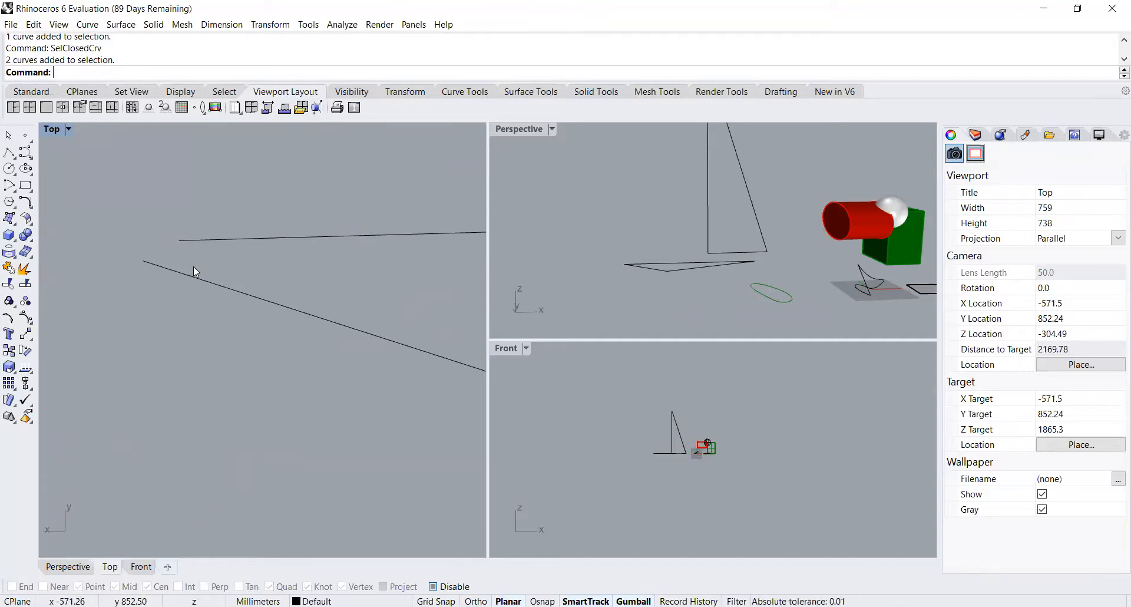
scroll(145, 258, up, 2)
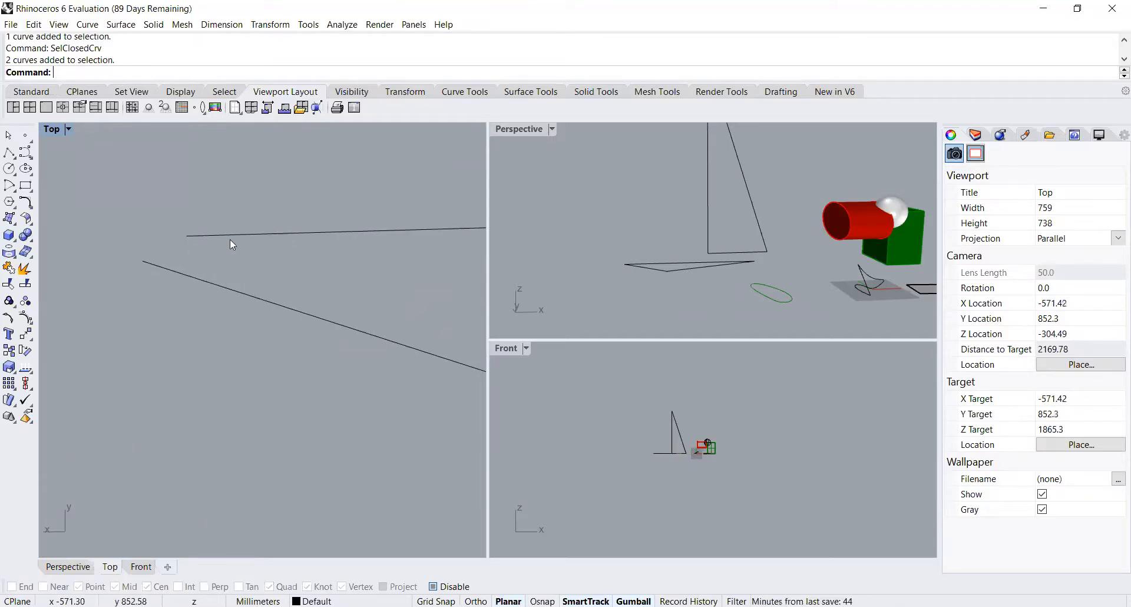
scroll(187, 239, down, 2)
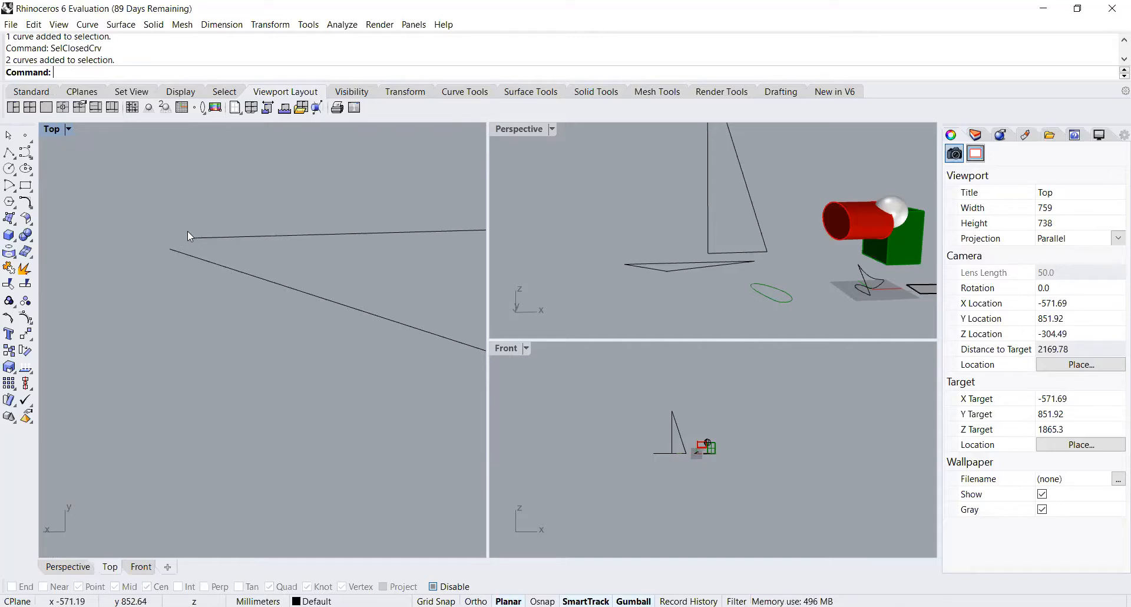
scroll(182, 245, down, 5)
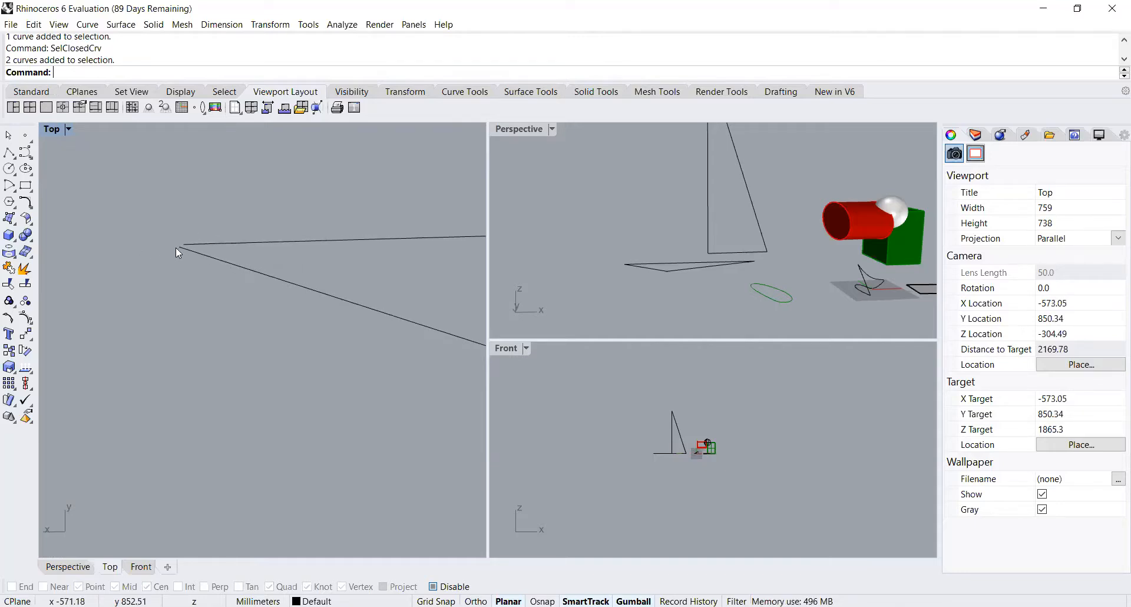
scroll(176, 247, down, 10)
scroll(175, 247, down, 3)
- Select the flat three-sided polyline, check its object type in the properties, and clear the selection
scroll(259, 257, up, 2)
click(254, 280)
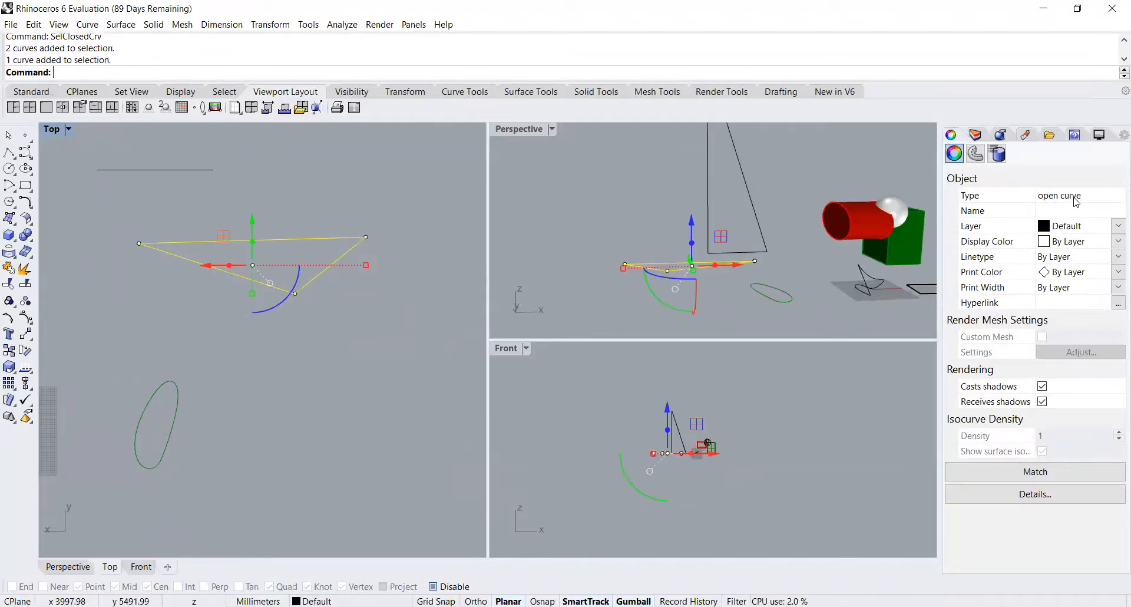
scroll(167, 273, up, 1)
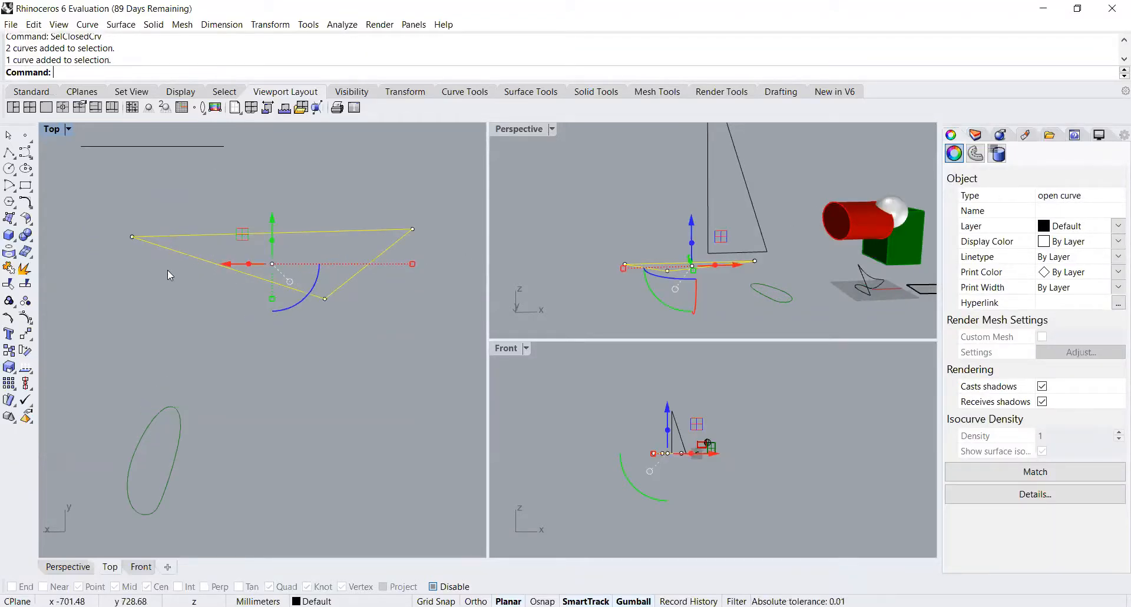
click(117, 261)
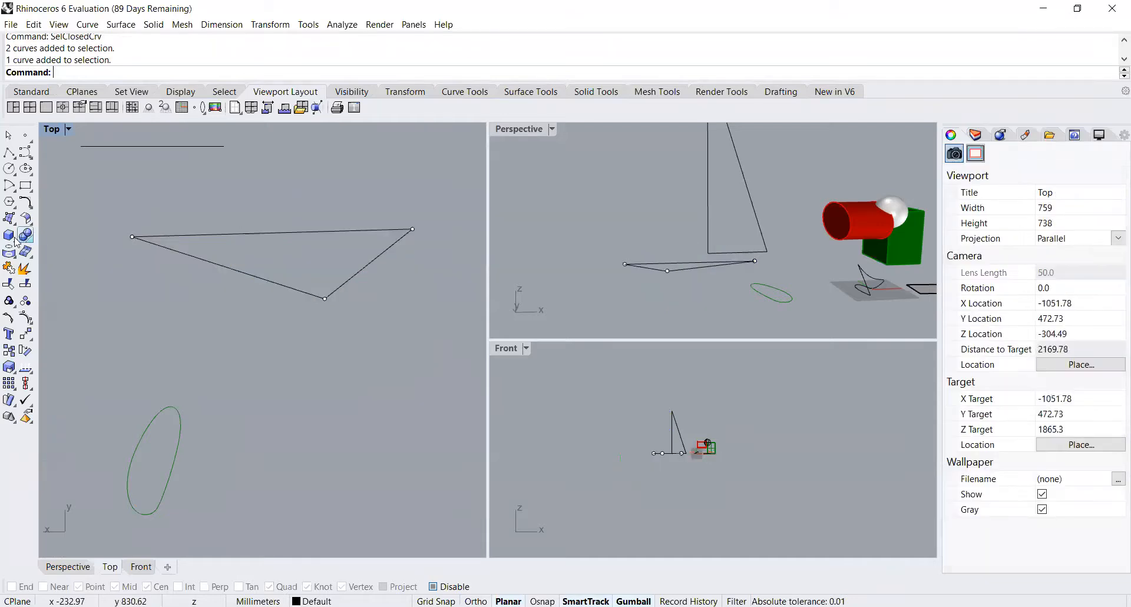
- Draw a low, roughly square box in the Top viewport beside the green closed curve, below the three-sided polyline
click(8, 235)
scroll(344, 368, down, 1)
click(415, 482)
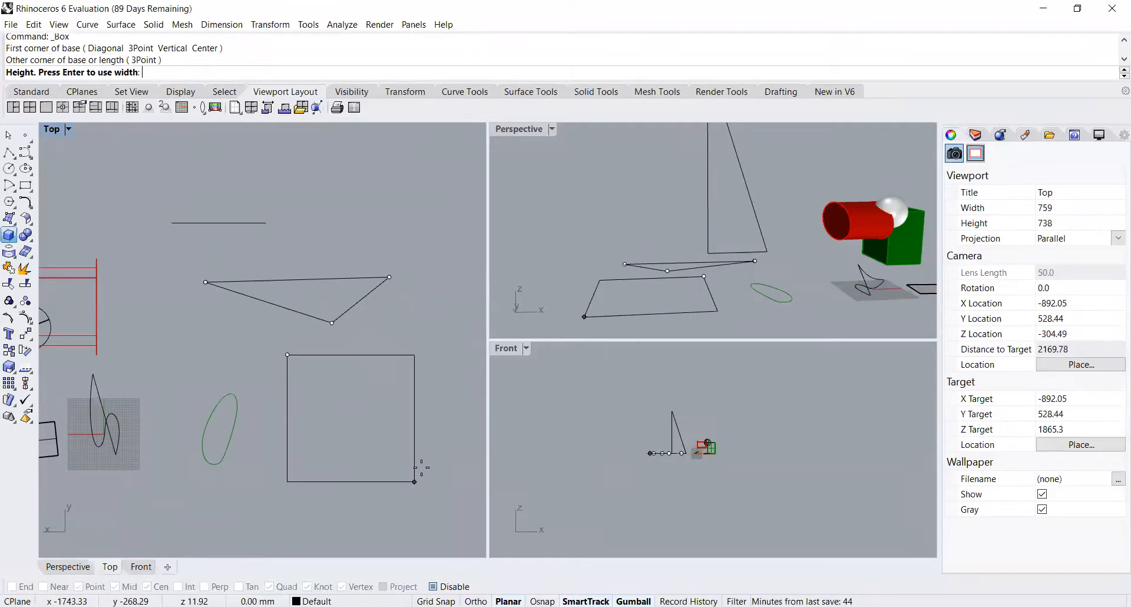
click(388, 327)
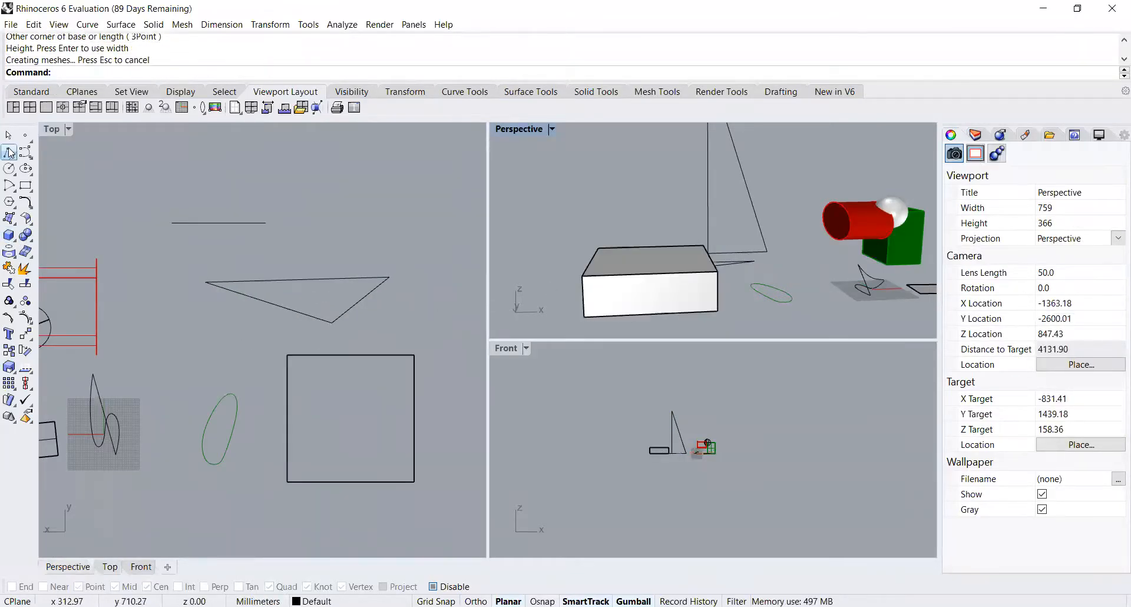
- Draw a single-segment polyline about 2 mm long diagonally across the new box's upper-right corner in the Top viewport
click(8, 152)
scroll(565, 424, up, 2)
scroll(438, 351, up, 5)
scroll(437, 358, up, 7)
scroll(240, 225, down, 5)
scroll(281, 319, up, 4)
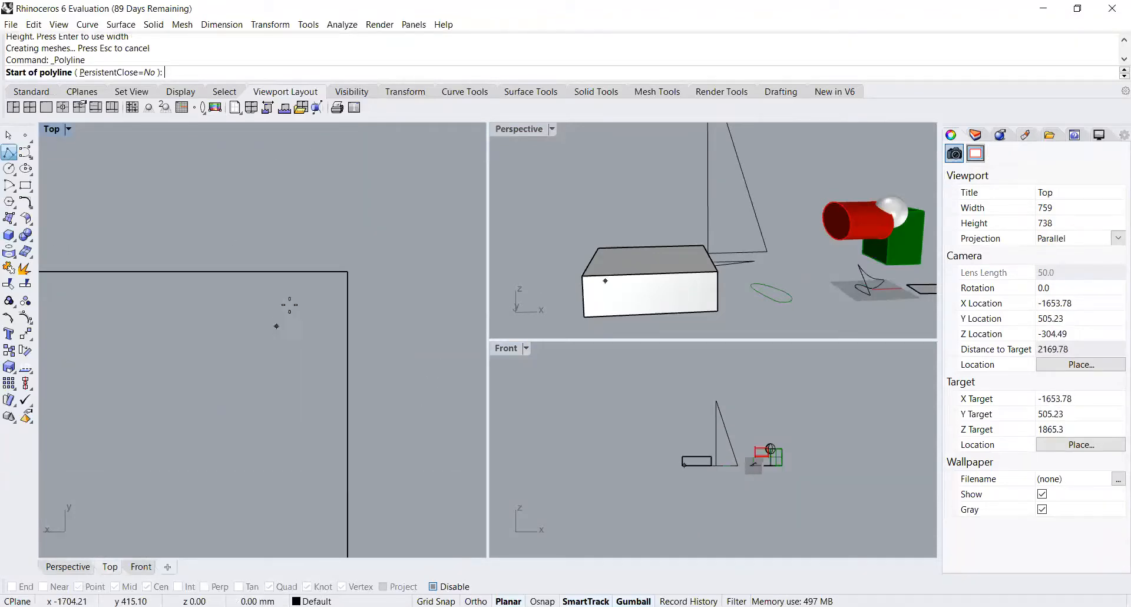
scroll(355, 281, up, 6)
scroll(304, 221, up, 5)
scroll(338, 287, up, 5)
click(353, 274)
scroll(406, 334, up, 5)
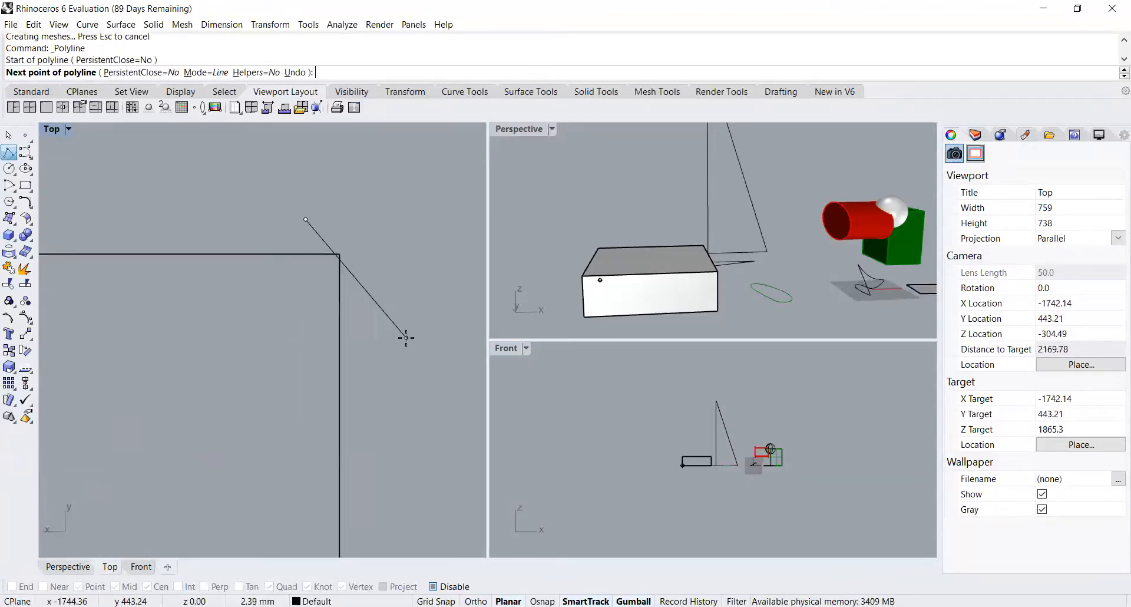
click(388, 331)
key(Return)
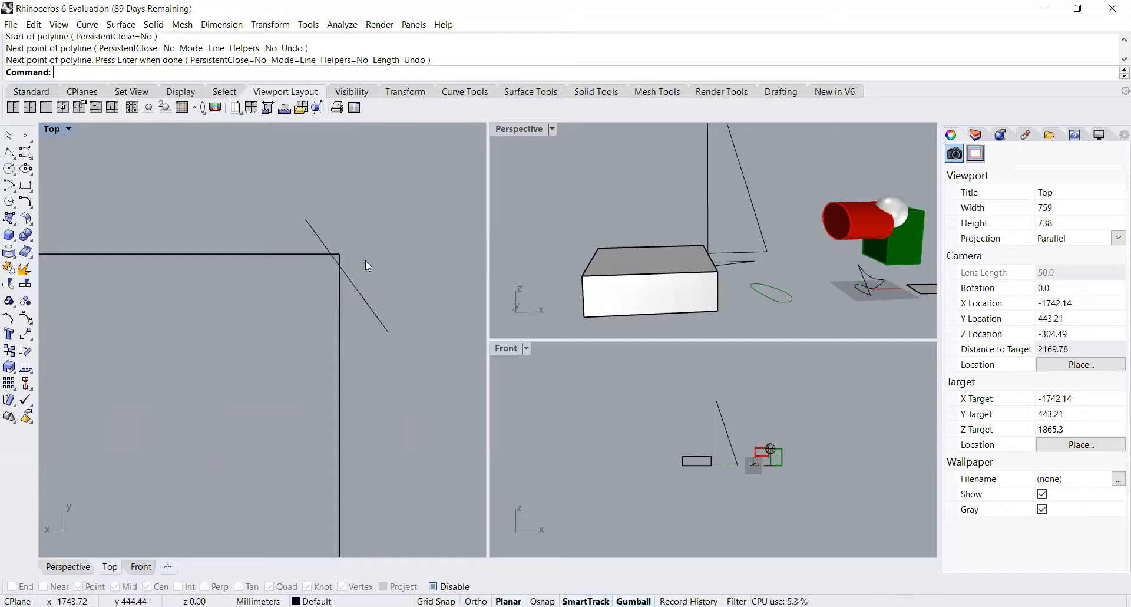
- Trim off the box's tiny corner using the diagonal line as the cutting object, and delete the line
text(trim)
key(Return)
click(359, 298)
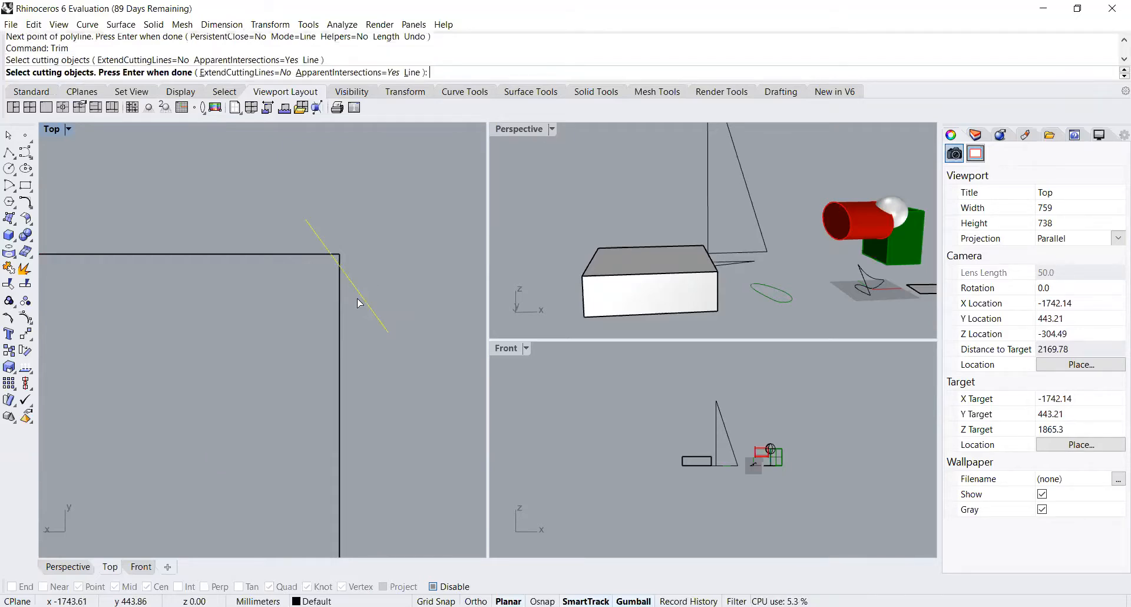
key(Return)
click(341, 258)
key(Return)
click(361, 299)
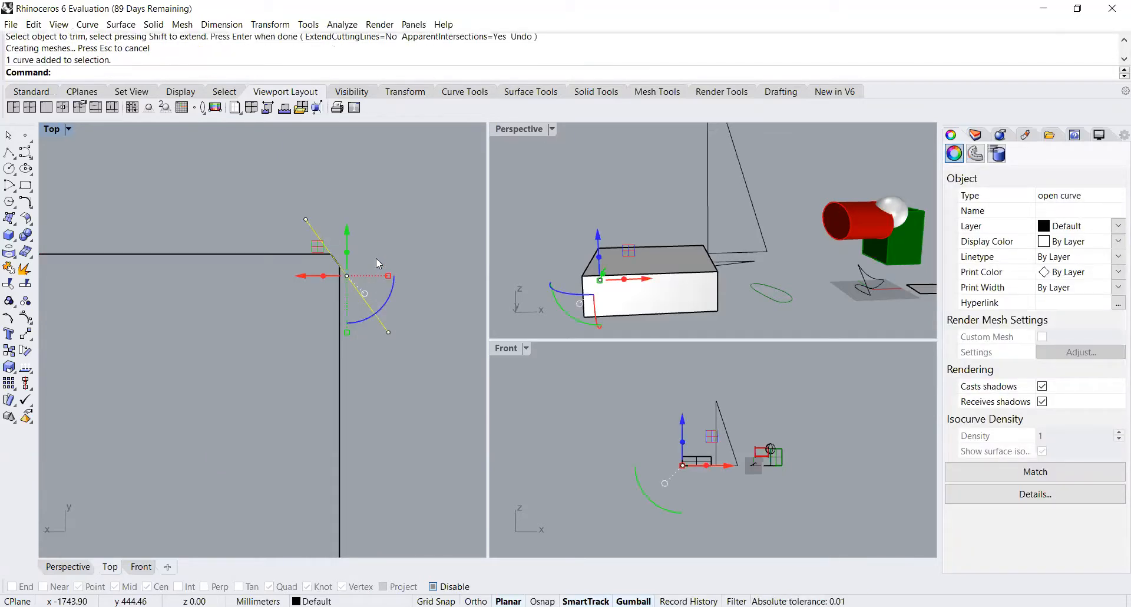
key(Delete)
- Maximize the Perspective viewport, select the trimmed box to check its object type, and examine its shape
scroll(389, 259, down, 10)
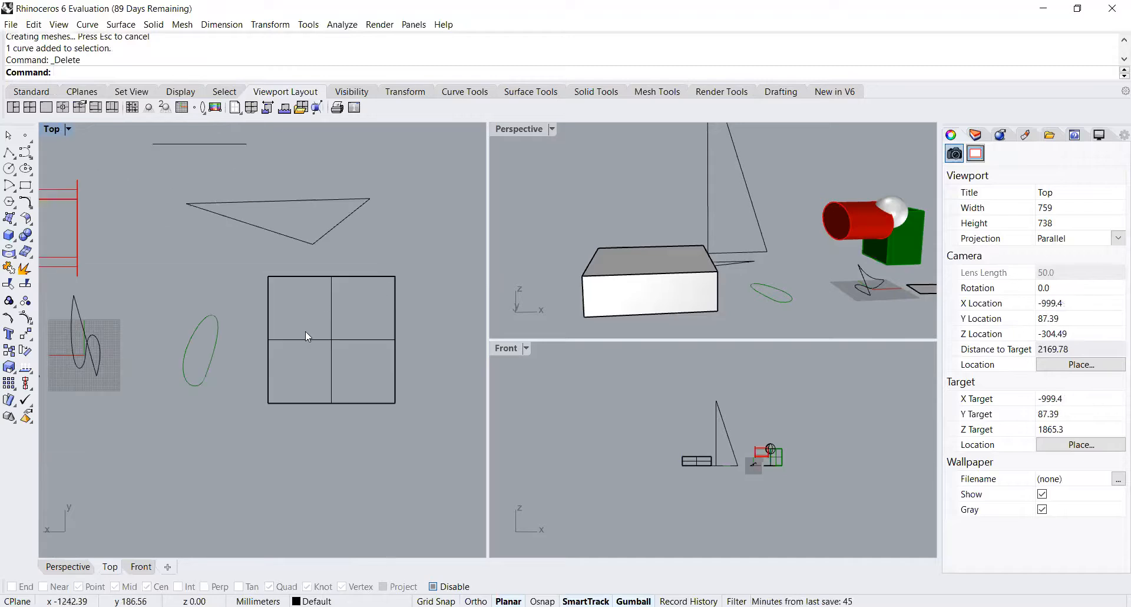
right_drag(672, 203, 564, 163)
double_click(530, 129)
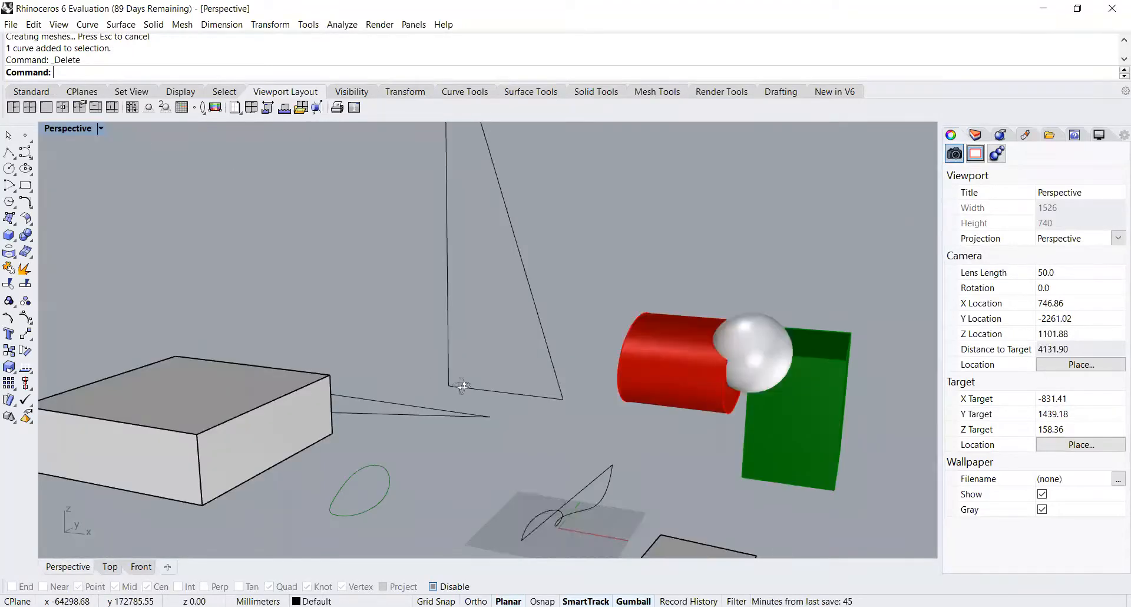
right_drag(477, 373, 369, 377)
scroll(369, 377, up, 3)
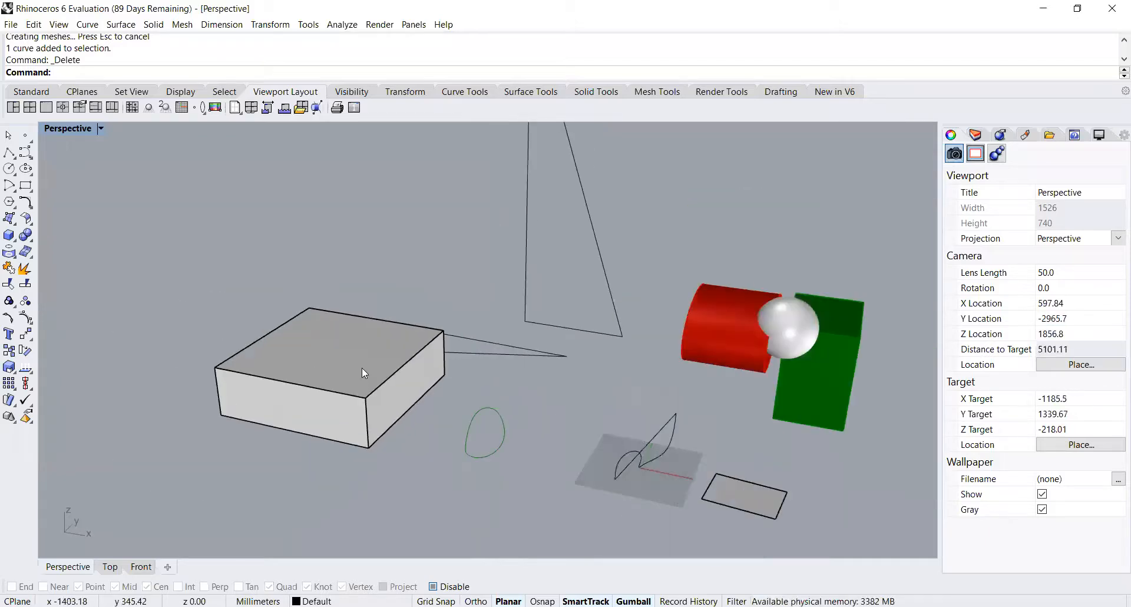
click(347, 364)
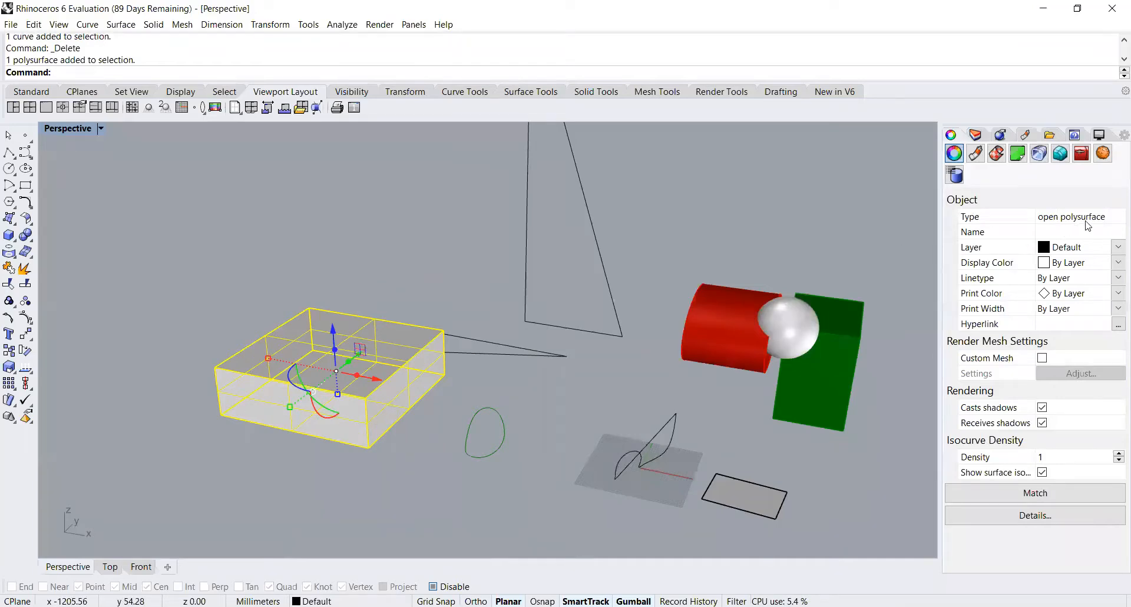
scroll(862, 261, up, 3)
right_drag(350, 417, 246, 426)
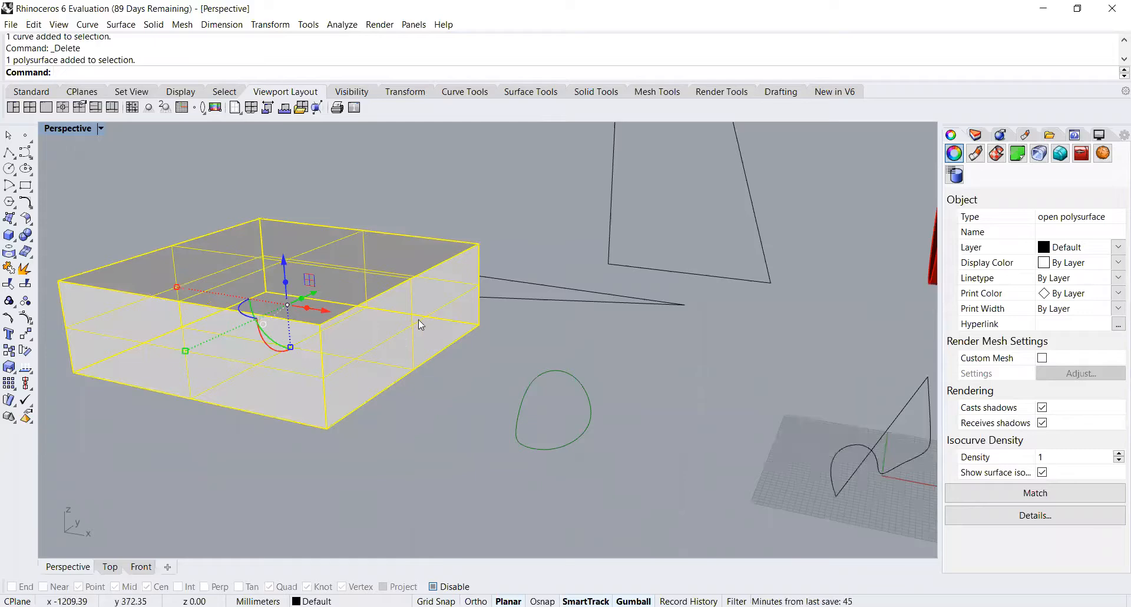
click(435, 433)
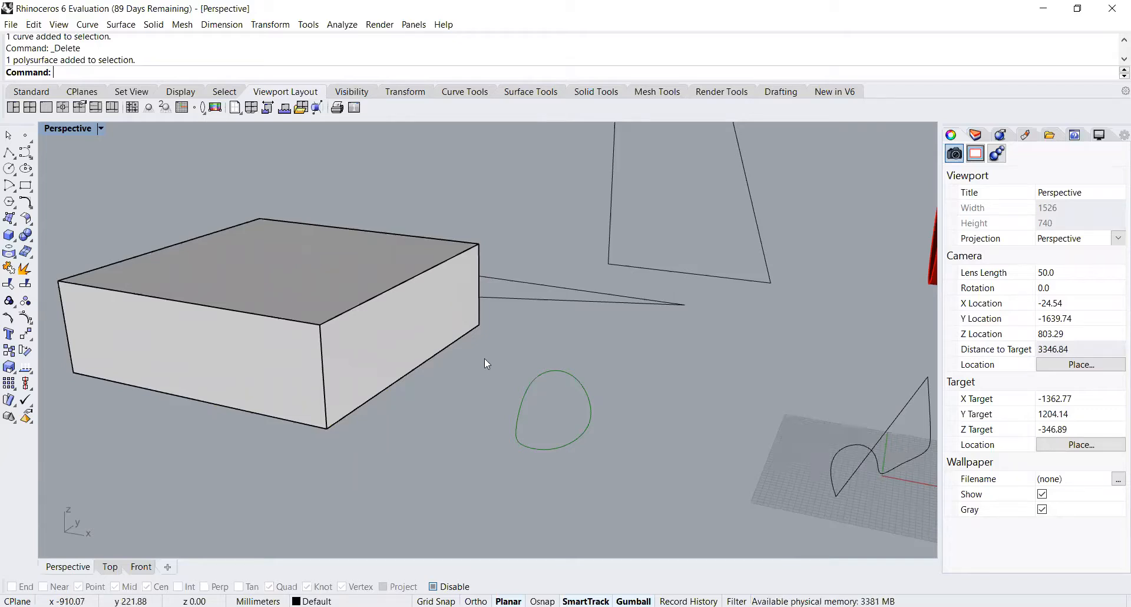
- Set the Perspective camera's lens length to 10 and examine the distortion of the objects
click(1074, 274)
text(10)
key(Return)
scroll(525, 348, up, 6)
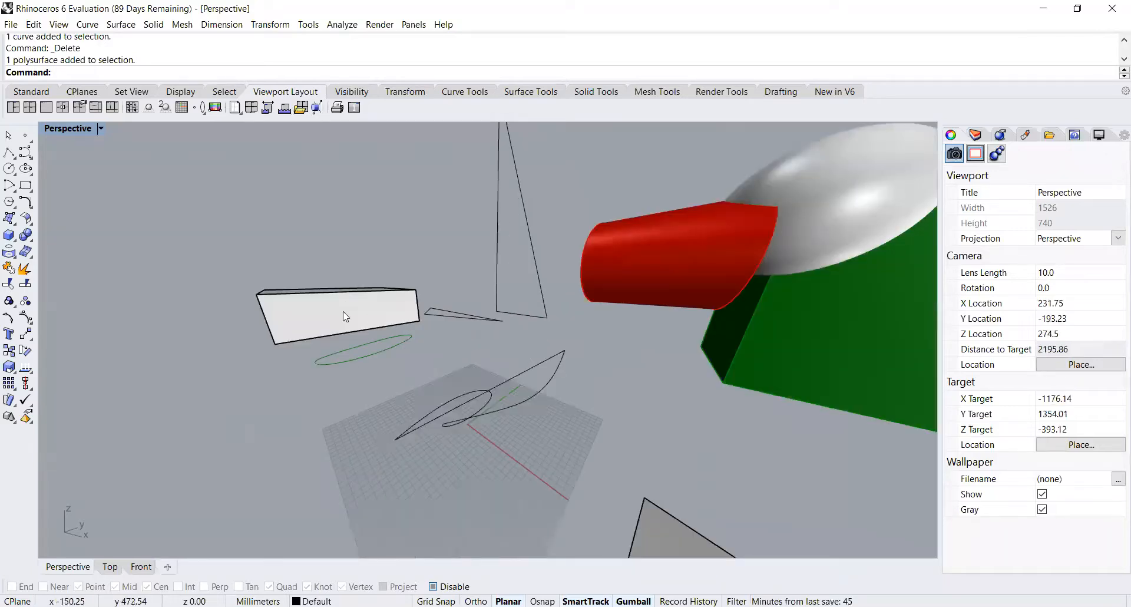
scroll(343, 312, down, 5)
- Set the Perspective camera's lens length to 50 and view the objects again
click(1060, 273)
text(50)
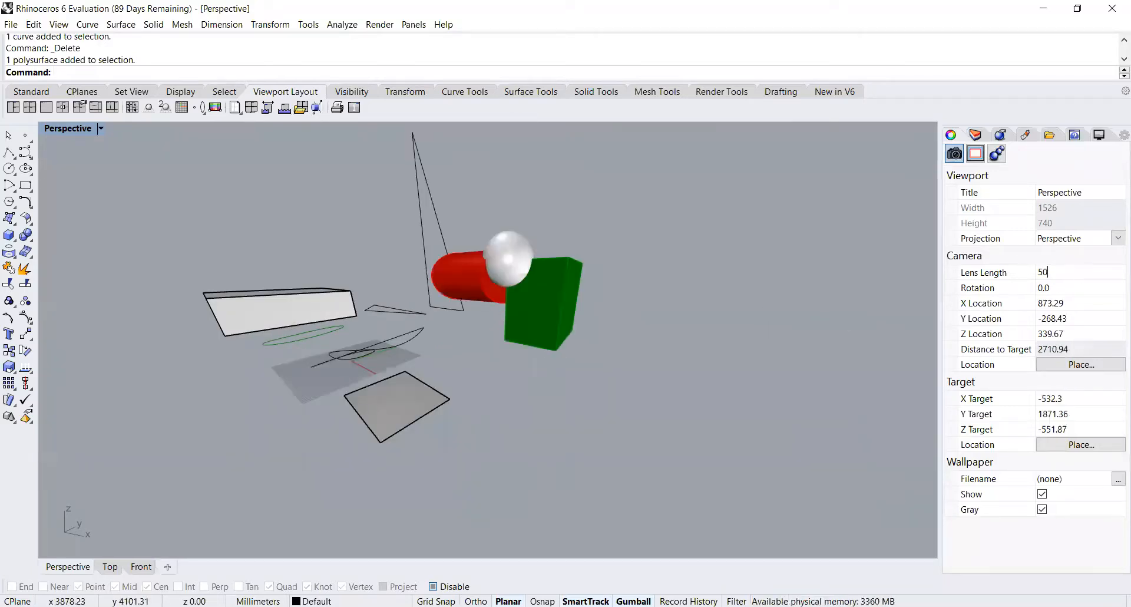
key(Return)
scroll(448, 383, down, 5)
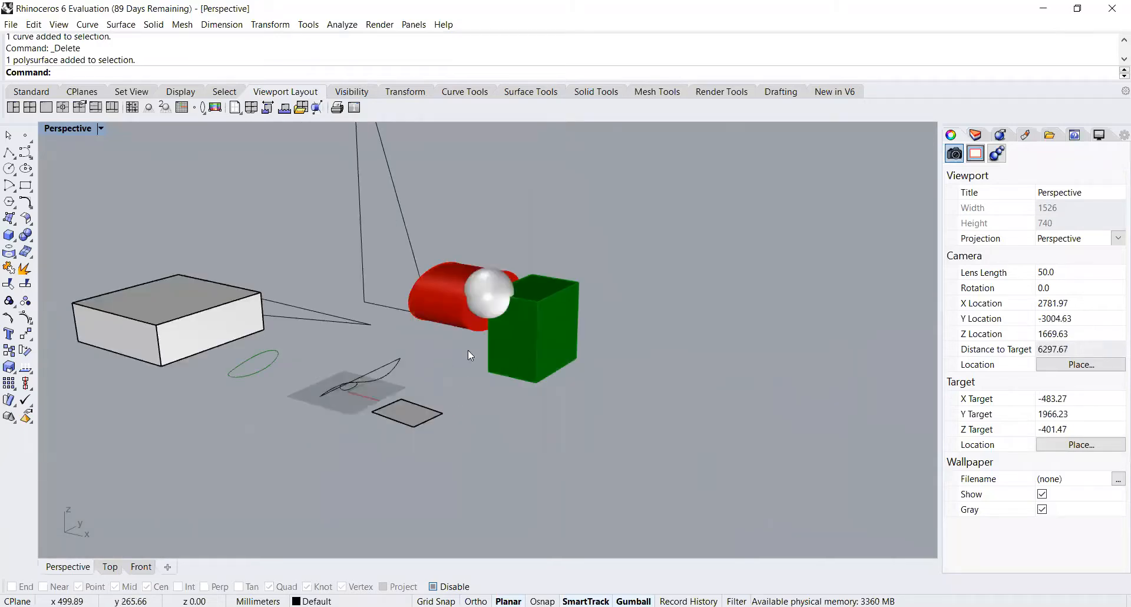
scroll(470, 349, up, 2)
right_drag(508, 334, 676, 265)
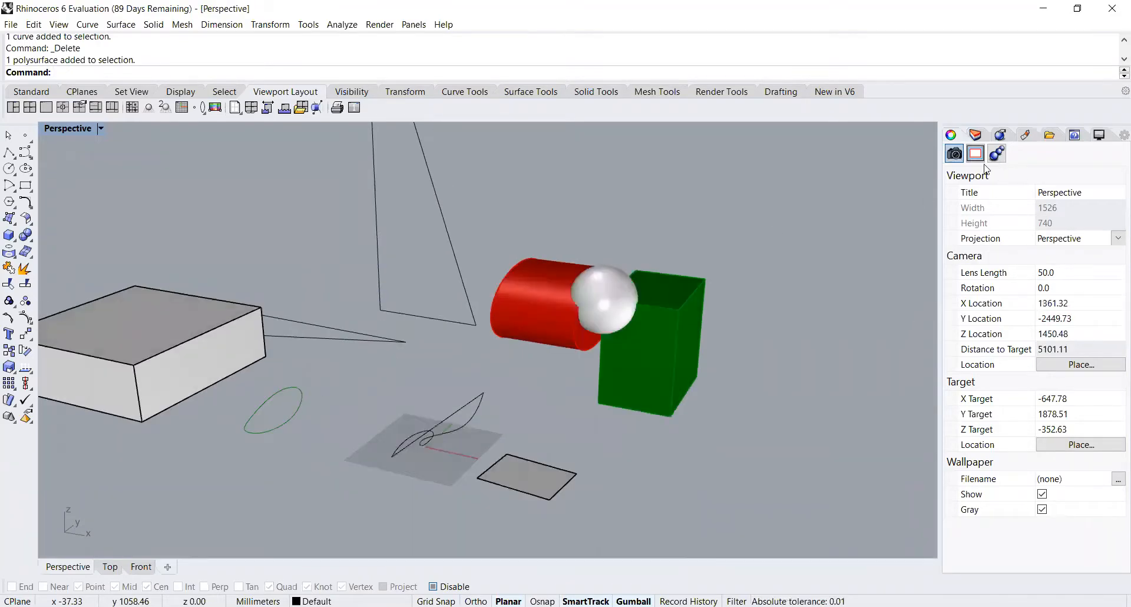